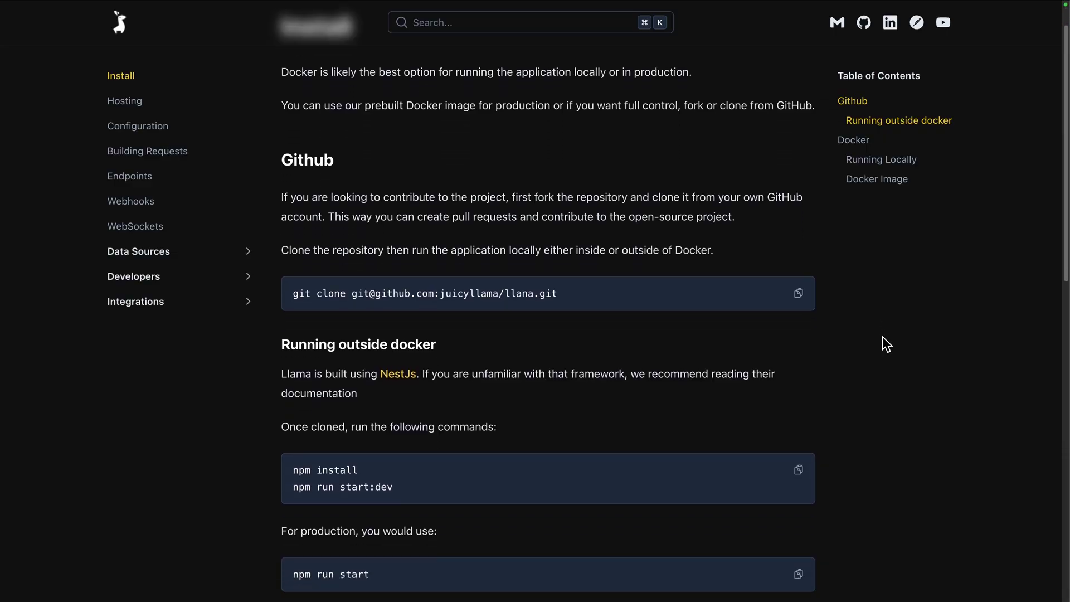
{"action": "scroll", "coordinate": [882, 336], "scroll_direction": "down", "scroll_amount": 5}
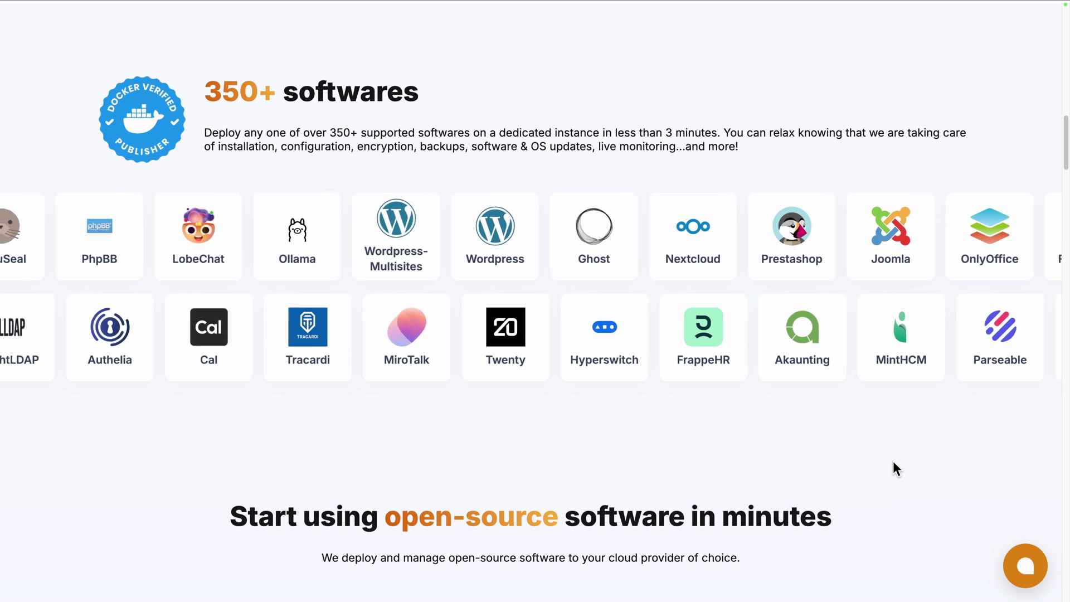
Scroll down through the Elestio marketing homepage
{"action": "scroll", "coordinate": [893, 461], "scroll_direction": "down", "scroll_amount": 7}
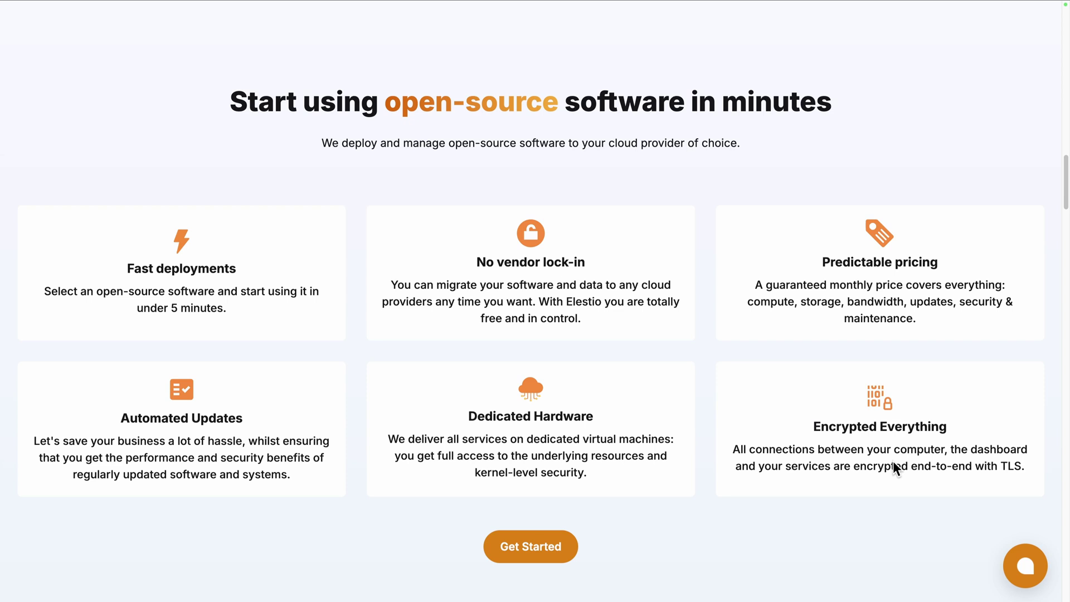
{"action": "scroll", "coordinate": [893, 460], "scroll_direction": "down", "scroll_amount": 10}
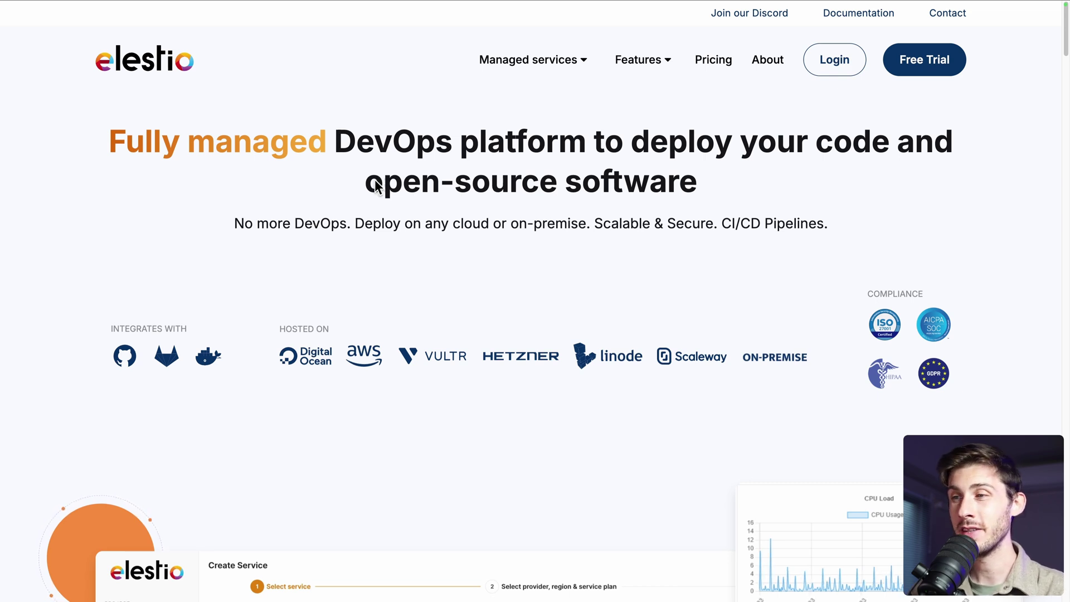
Start a first service, search 'llan' and select Llana
{"action": "left_click", "coordinate": [835, 59]}
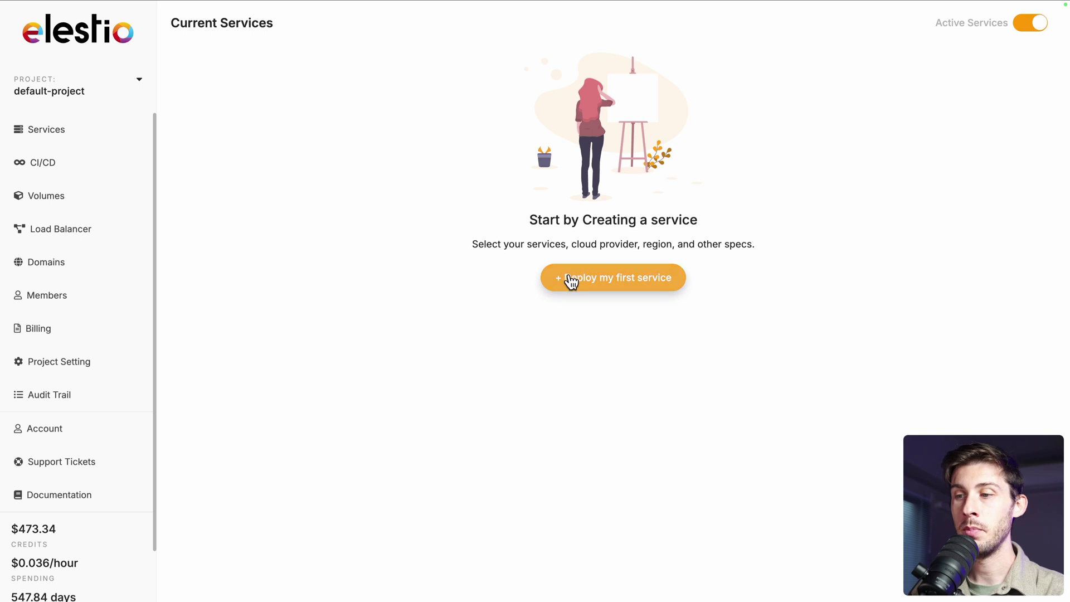
{"action": "left_click", "coordinate": [573, 280]}
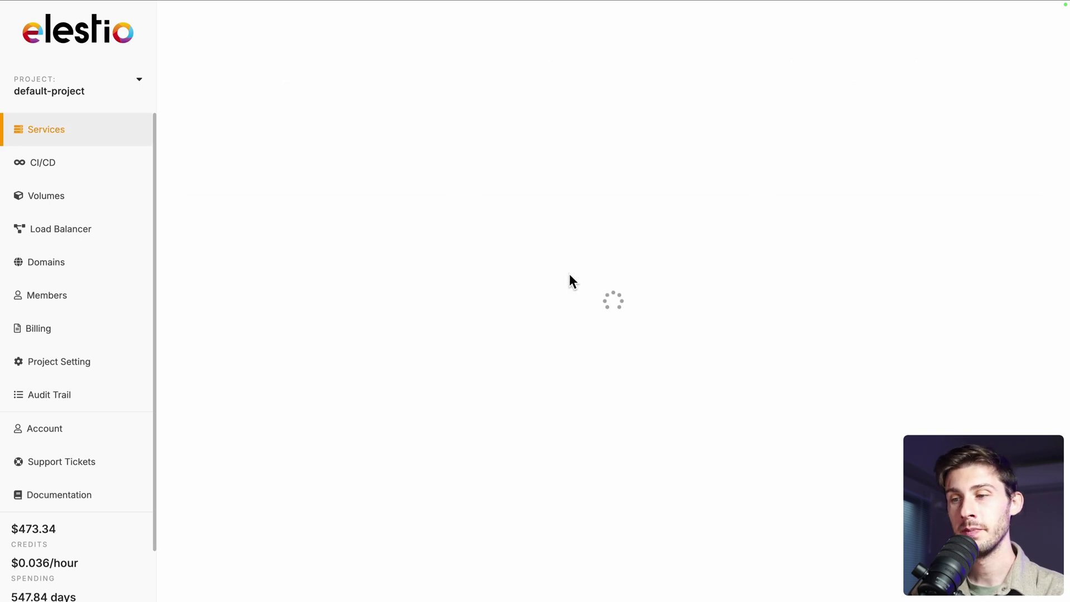
{"action": "type", "text": "llan"}
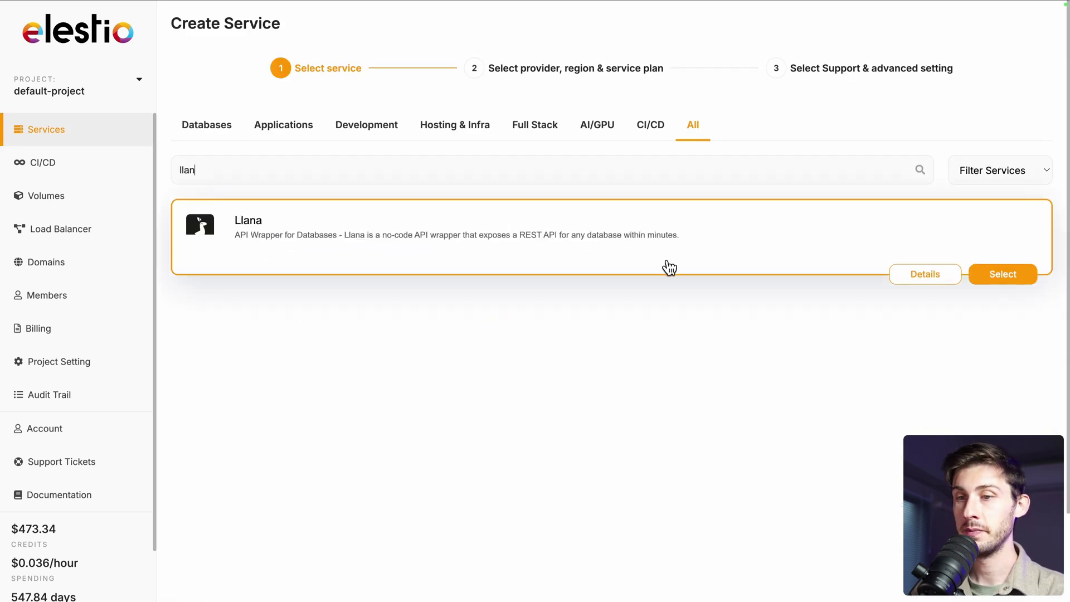
{"action": "left_click", "coordinate": [995, 279]}
Create the Llana service on Hetzner fsn1 with MEDIUM-2C-4G and Level 1 support
{"action": "scroll", "coordinate": [948, 262], "scroll_direction": "down", "scroll_amount": 1}
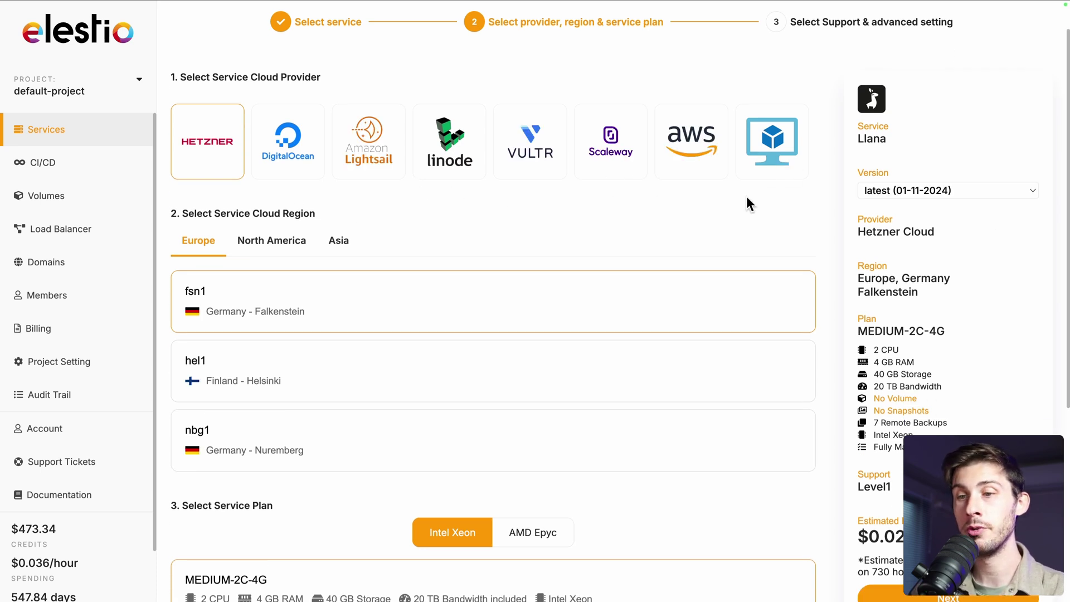
{"action": "scroll", "coordinate": [747, 196], "scroll_direction": "down", "scroll_amount": 3}
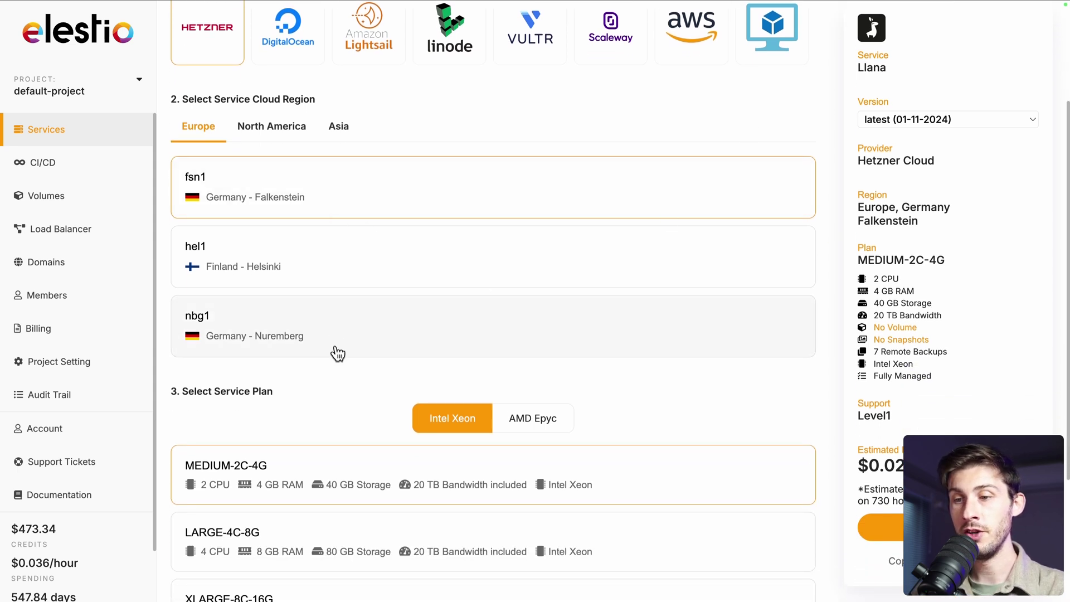
{"action": "scroll", "coordinate": [338, 354], "scroll_direction": "down", "scroll_amount": 3}
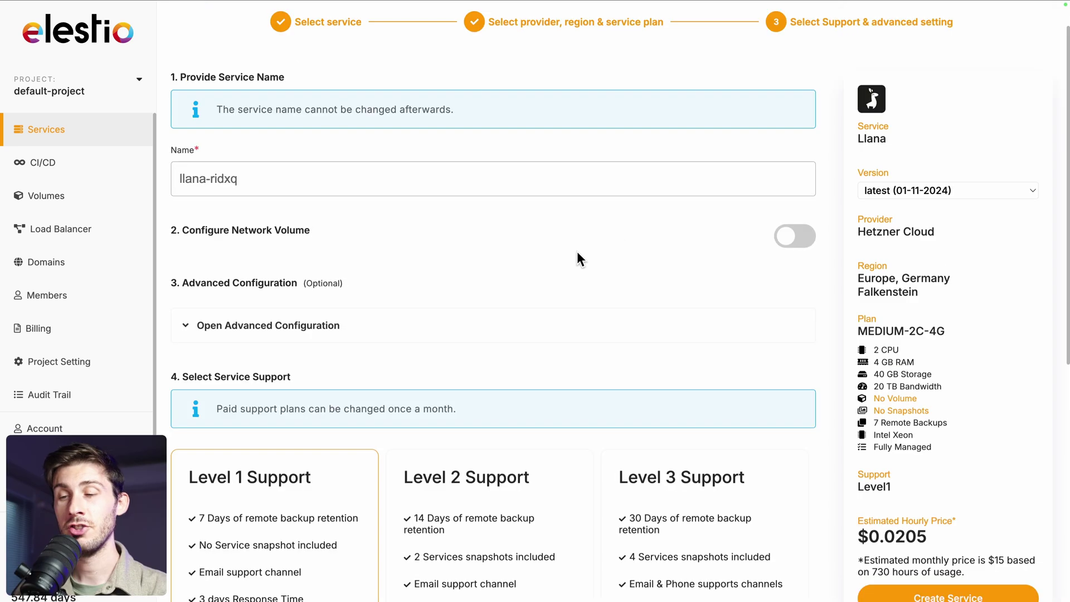
{"action": "scroll", "coordinate": [569, 265], "scroll_direction": "down", "scroll_amount": 6}
{"action": "scroll", "coordinate": [567, 267], "scroll_direction": "down", "scroll_amount": 2}
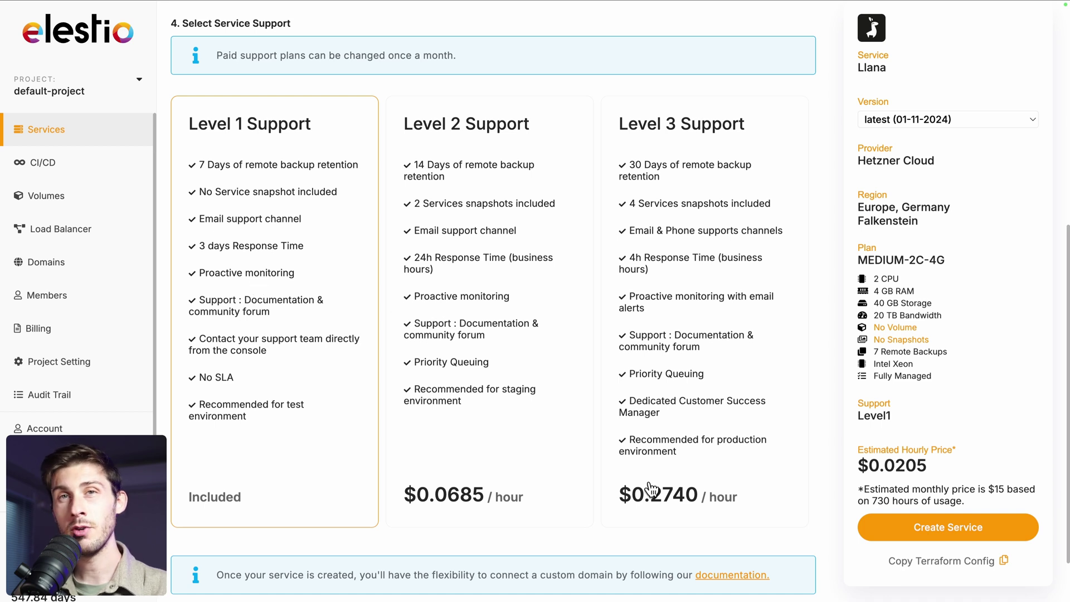
{"action": "left_click", "coordinate": [944, 530]}
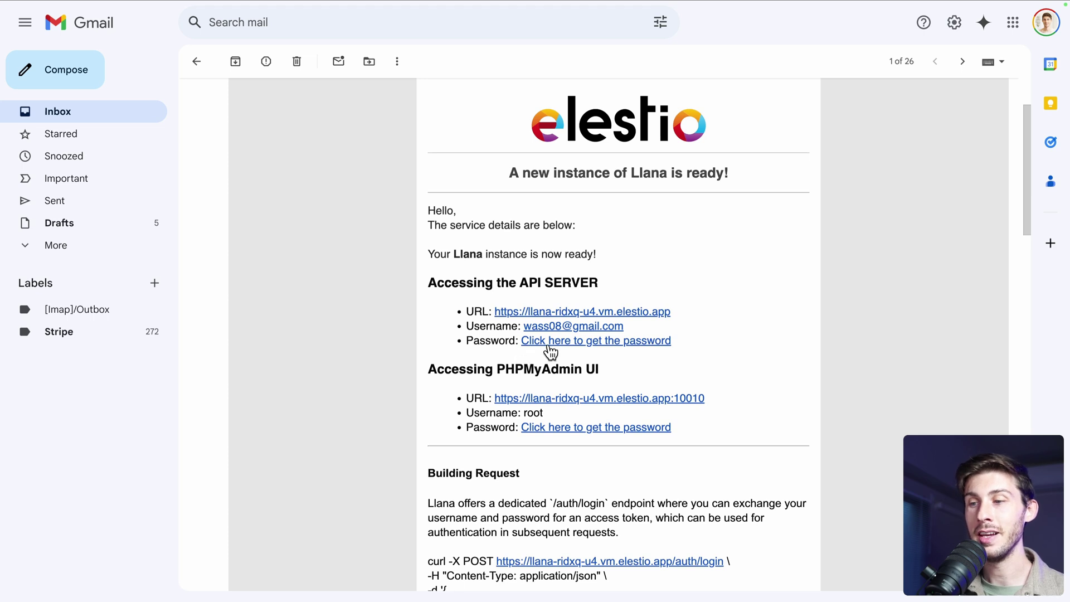
Follow the ready email's password link to the llana-ridxq overview on Elestio
{"action": "left_click", "coordinate": [631, 346]}
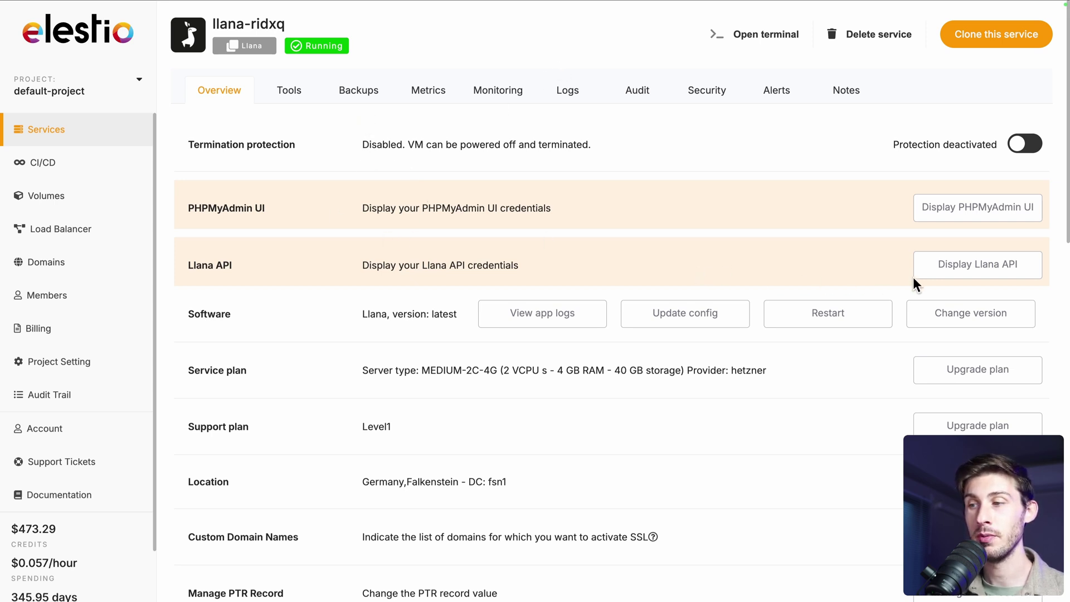
Reveal the Llana API credentials, copy the API password, and open the API URL
{"action": "left_click", "coordinate": [945, 280]}
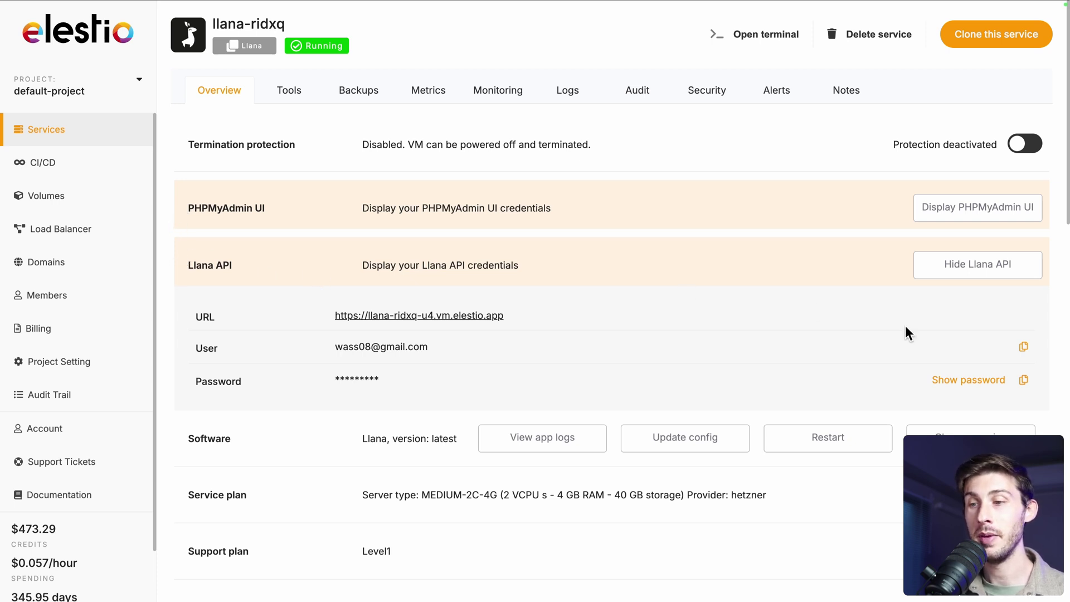
{"action": "left_click", "coordinate": [1024, 381]}
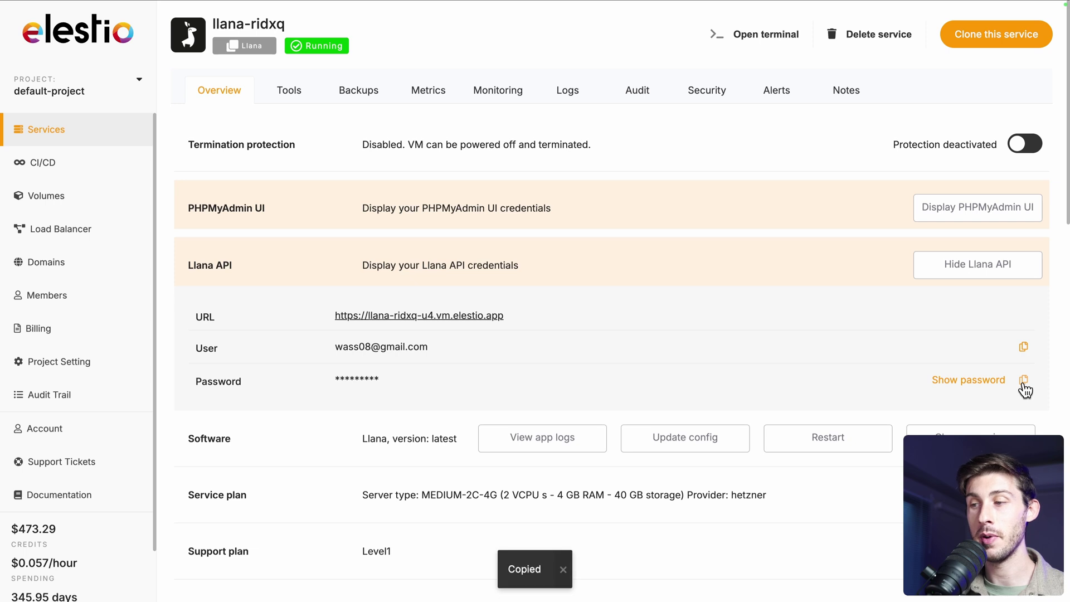
{"action": "left_click", "coordinate": [458, 321]}
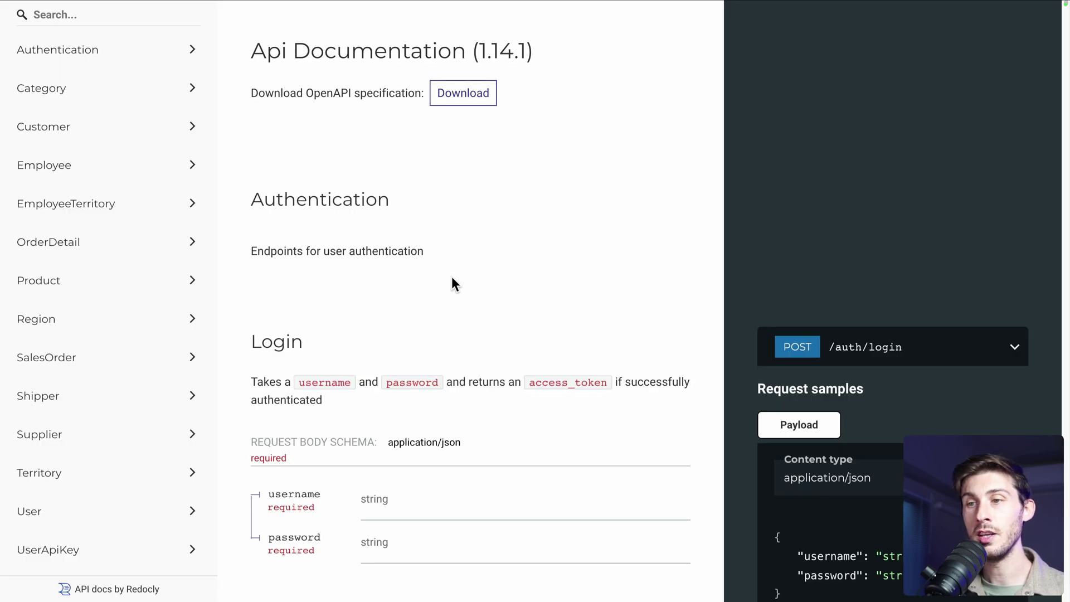
Read through the POST /auth/login section of the Llana API docs
{"action": "scroll", "coordinate": [453, 279], "scroll_direction": "down", "scroll_amount": 2}
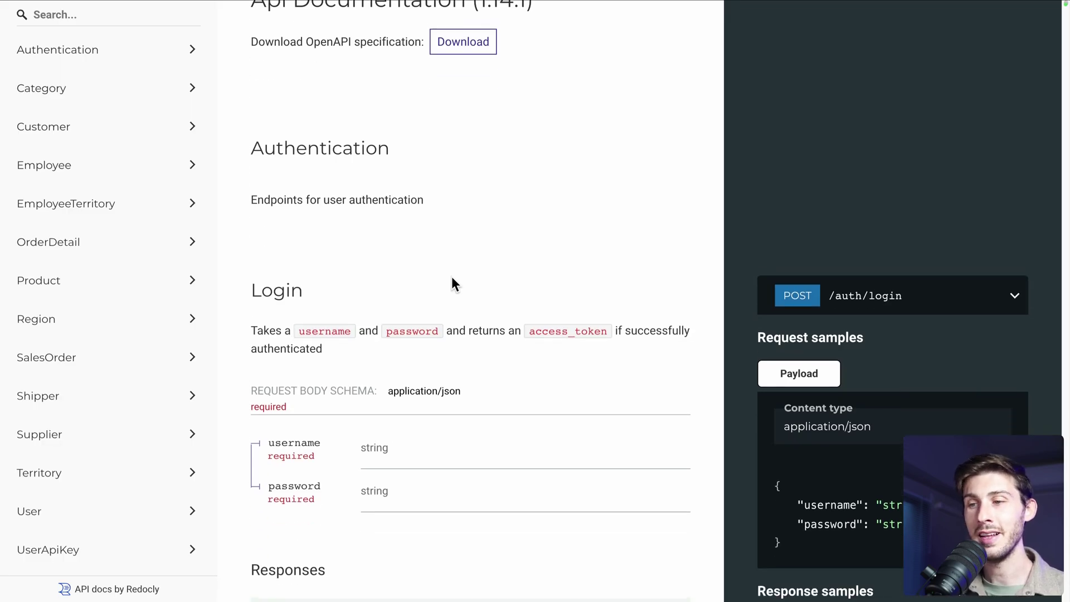
{"action": "scroll", "coordinate": [452, 279], "scroll_direction": "down", "scroll_amount": 5}
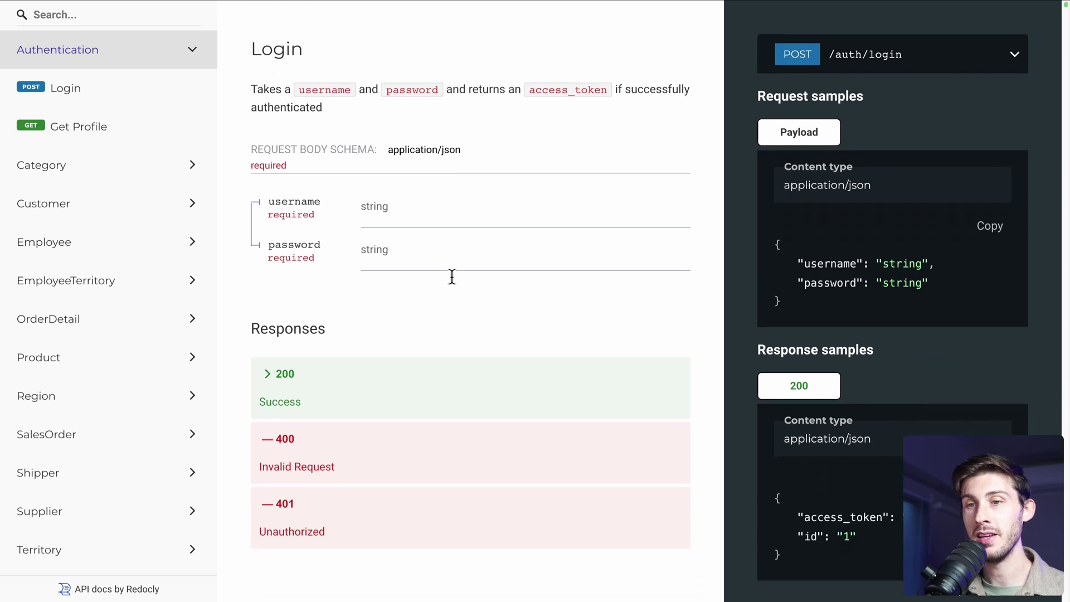
{"action": "scroll", "coordinate": [452, 277], "scroll_direction": "down", "scroll_amount": 1}
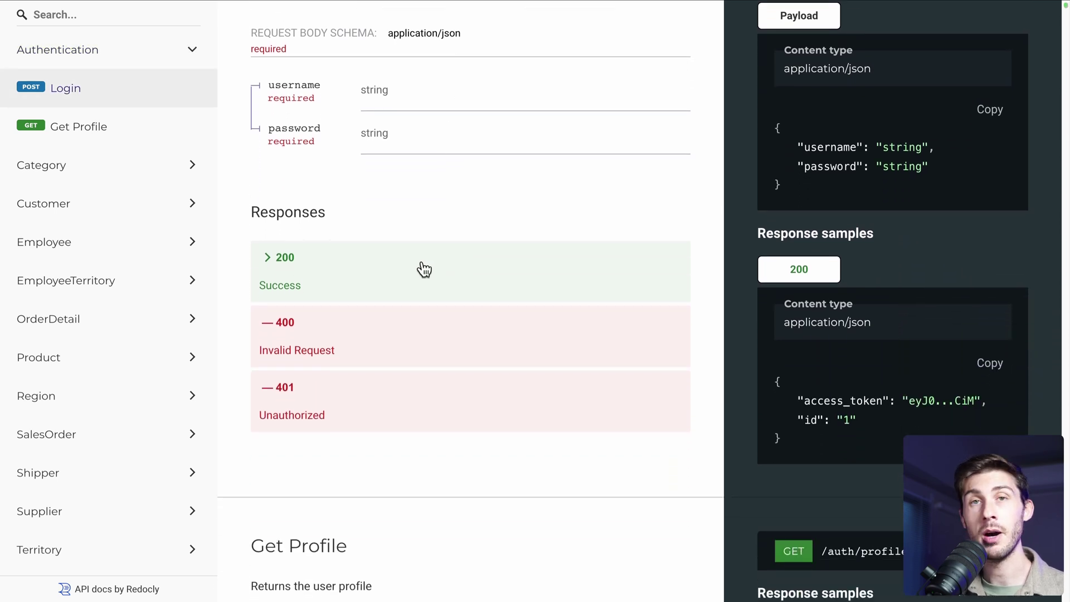
{"action": "scroll", "coordinate": [423, 267], "scroll_direction": "up", "scroll_amount": 4}
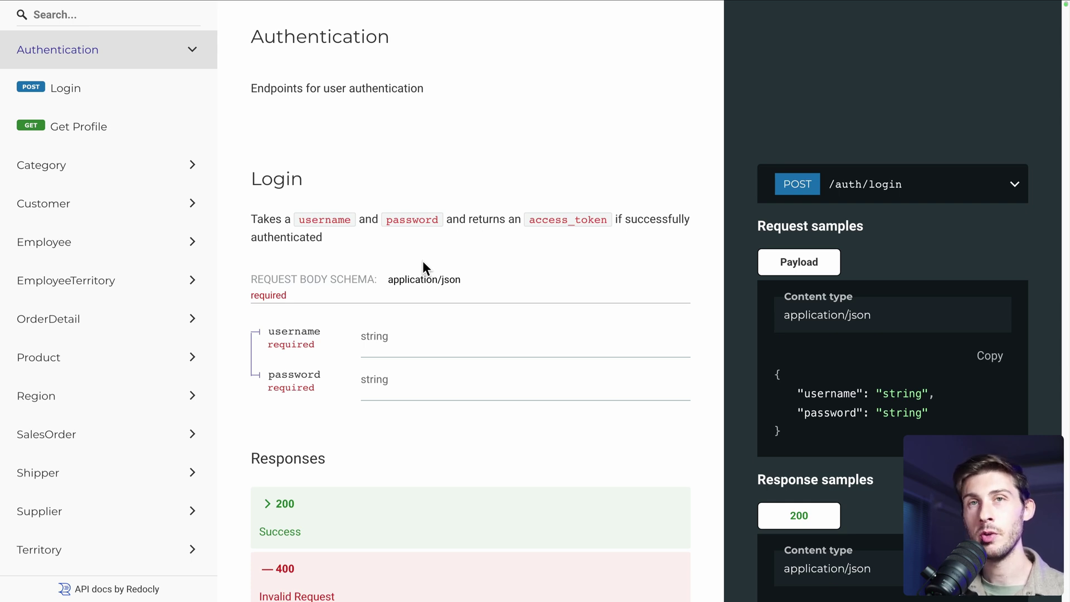
{"action": "scroll", "coordinate": [422, 261], "scroll_direction": "down", "scroll_amount": 3}
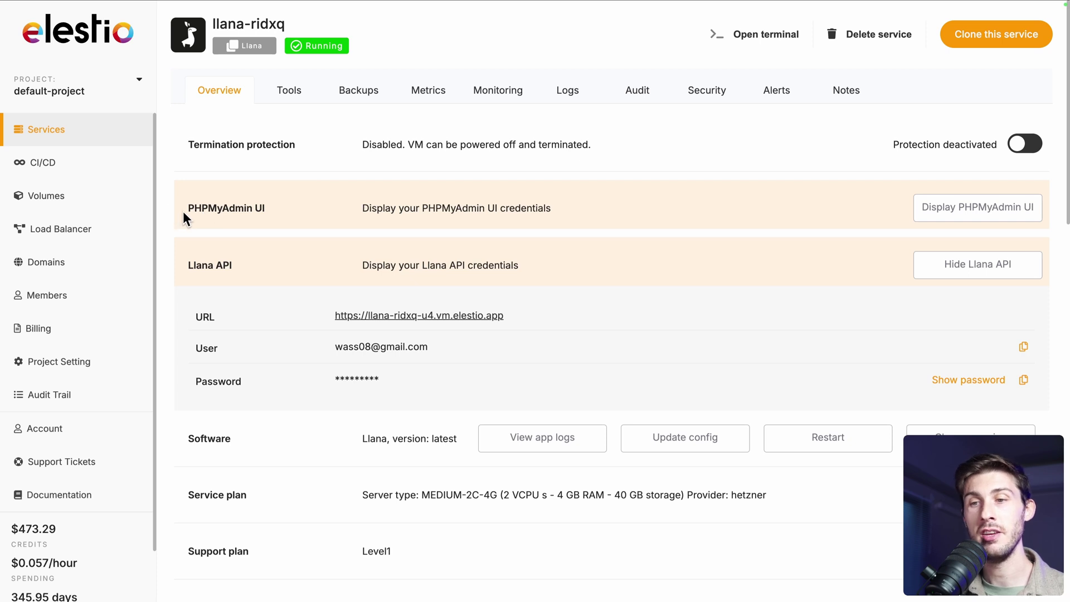
Reveal the phpMyAdmin credentials, open its URL, and enter username root
{"action": "left_click", "coordinate": [951, 217]}
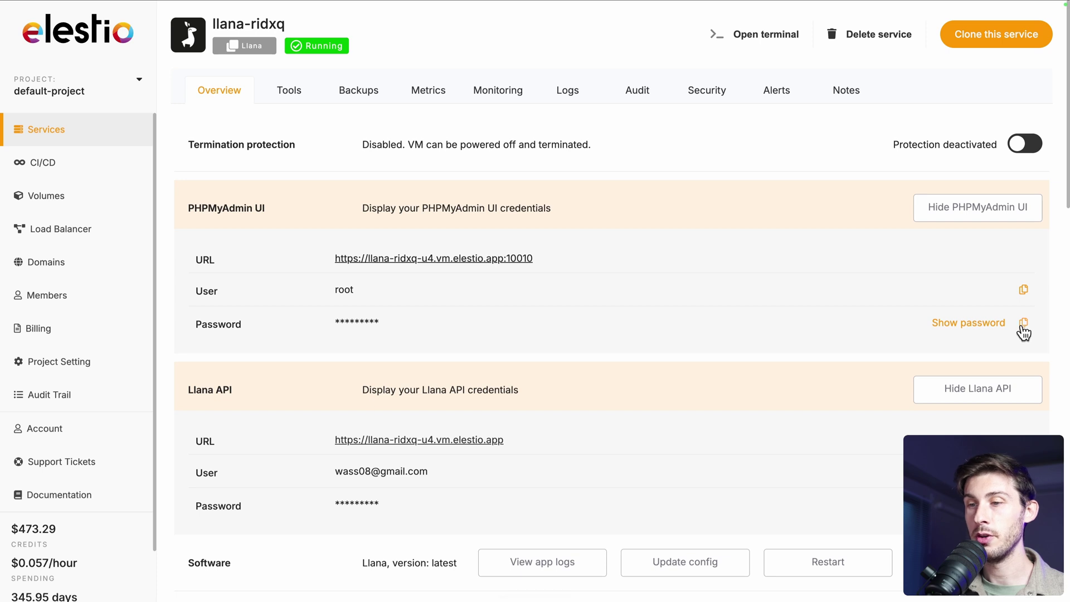
{"action": "left_click", "coordinate": [523, 259]}
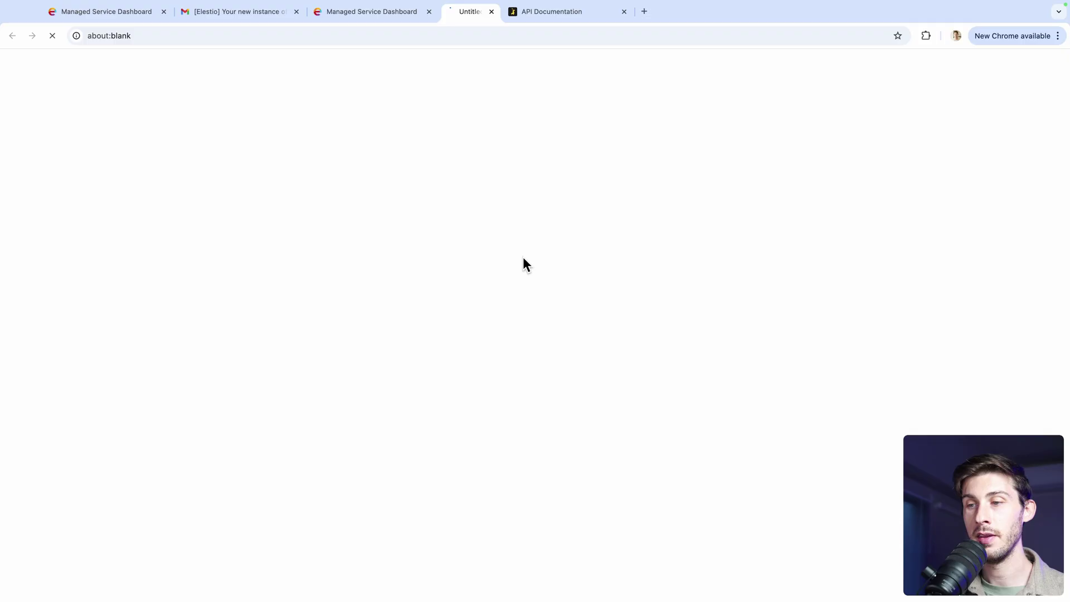
{"action": "type", "text": "root"}
{"action": "key", "text": "Tab"}
Sign in to phpMyAdmin with the pasted password and expand the llana database's tables
{"action": "key", "text": "super+v"}
{"action": "key", "text": "Return"}
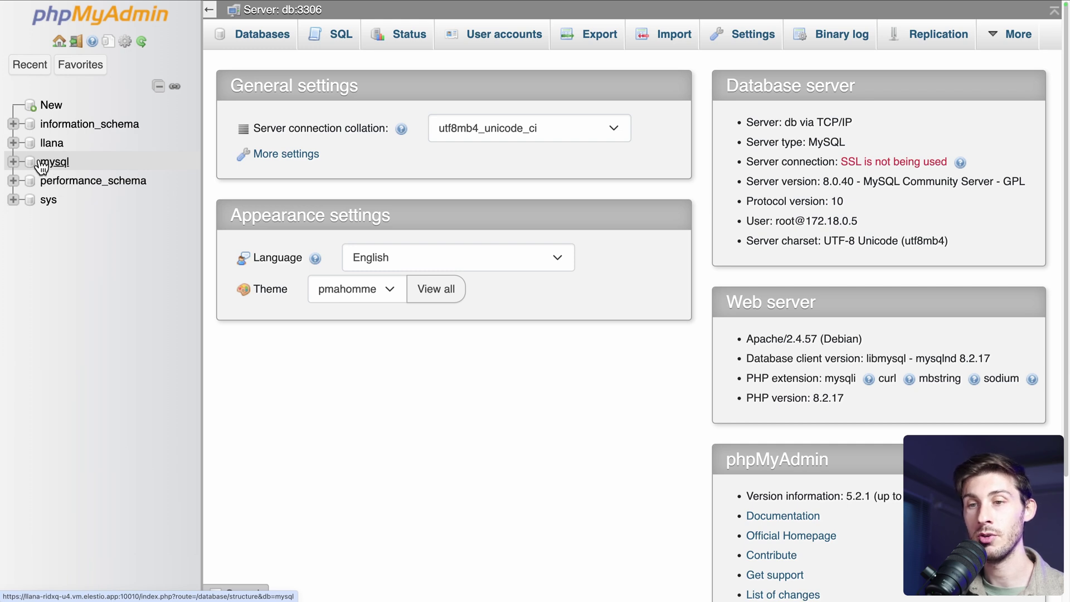
{"action": "left_click", "coordinate": [13, 144]}
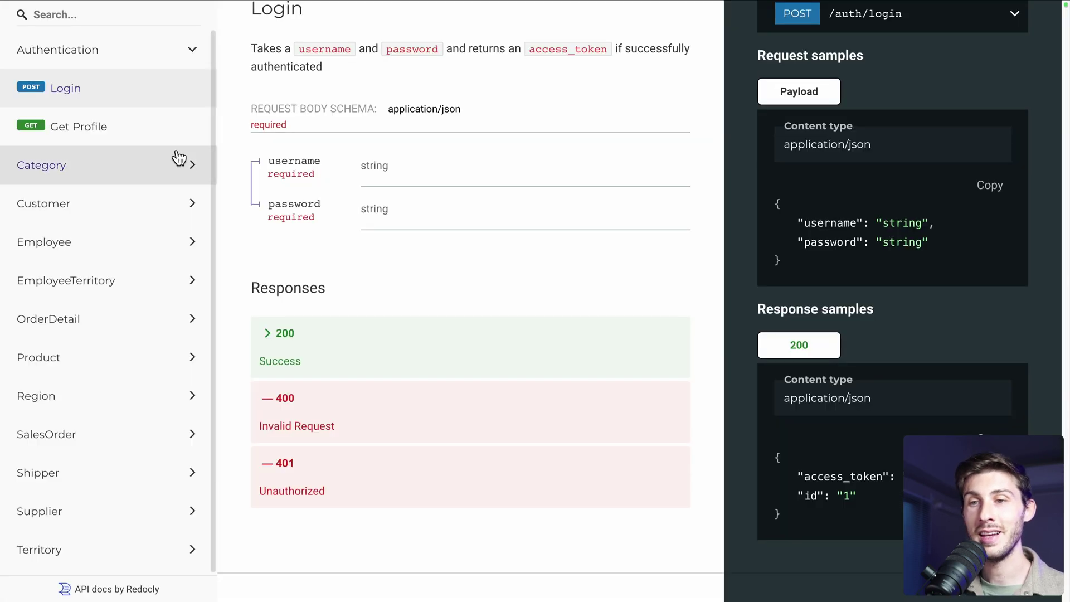
Show the Employee endpoint group in the Llana API docs
{"action": "left_click", "coordinate": [127, 239]}
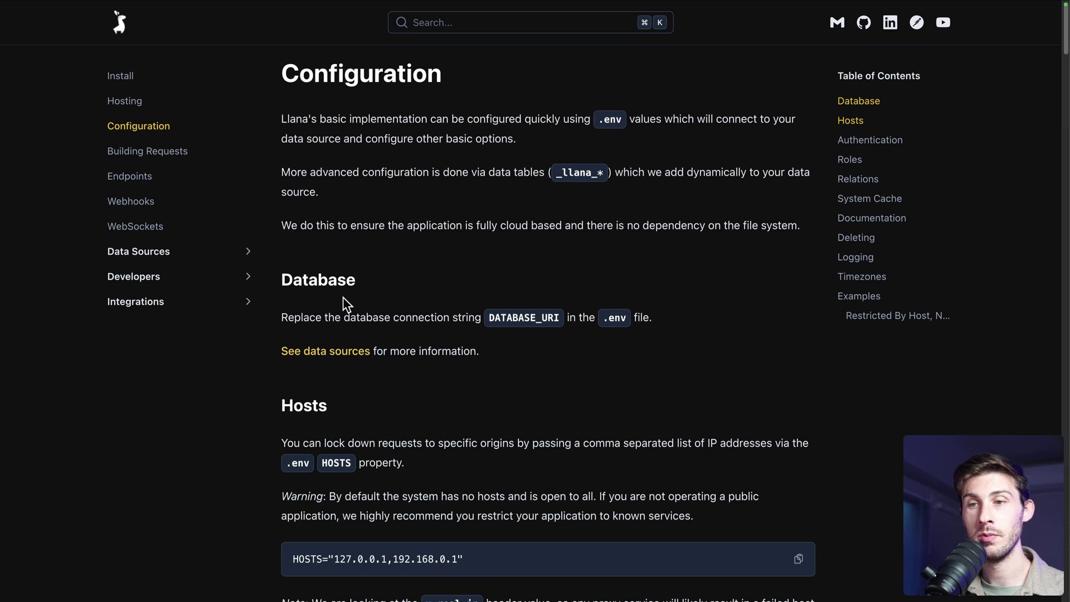
Scroll through the Llana Configuration page covering the DATABASE_URI and HOSTS settings
{"action": "scroll", "coordinate": [337, 289], "scroll_direction": "down", "scroll_amount": 3}
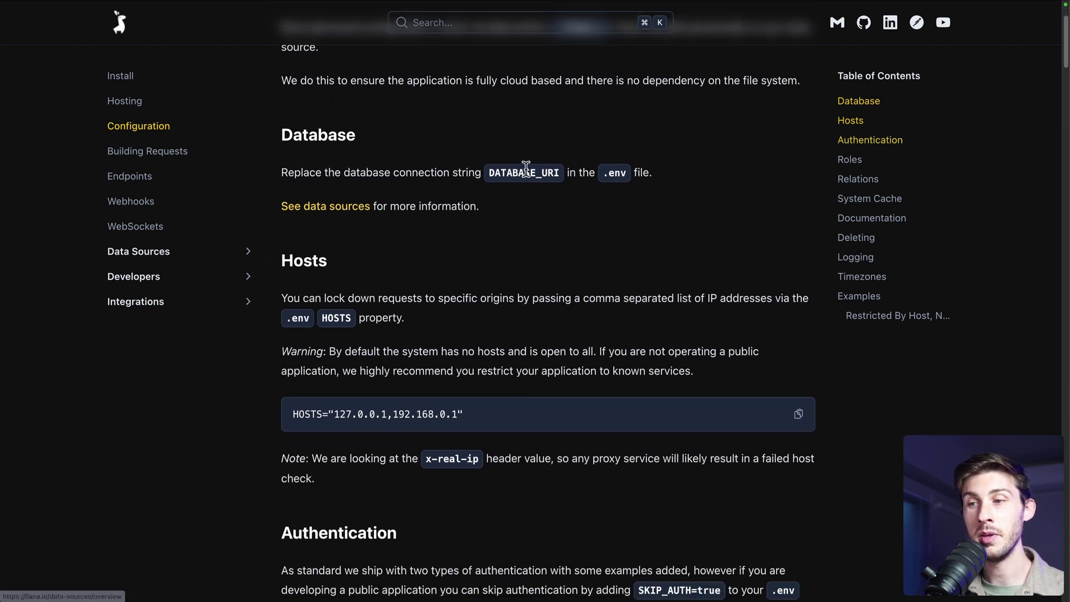
{"action": "scroll", "coordinate": [614, 353], "scroll_direction": "down", "scroll_amount": 2}
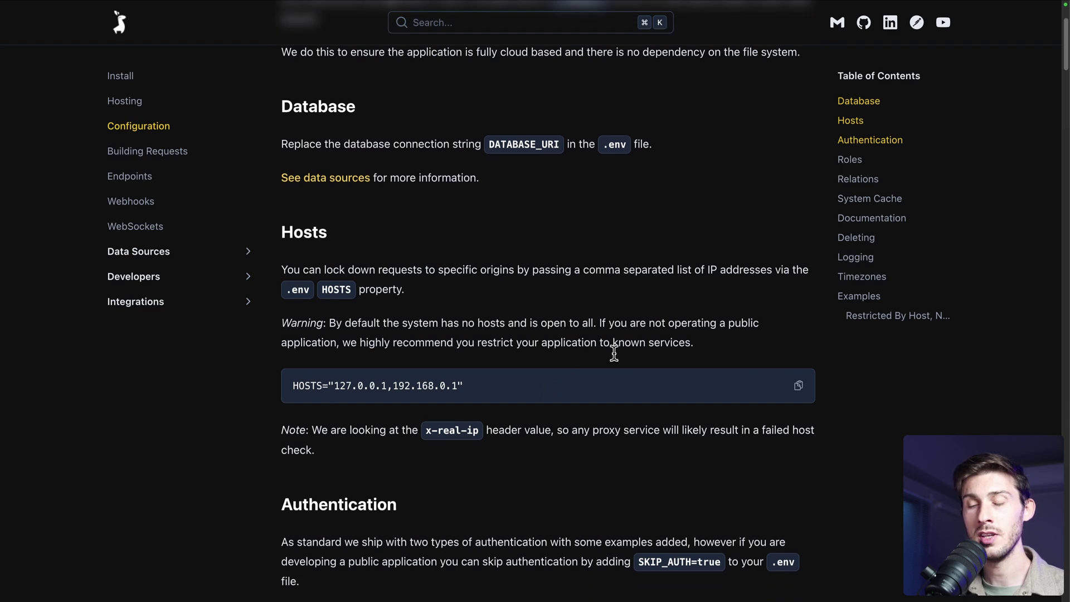
{"action": "scroll", "coordinate": [614, 353], "scroll_direction": "down", "scroll_amount": 2}
{"action": "scroll", "coordinate": [613, 353], "scroll_direction": "down", "scroll_amount": 10}
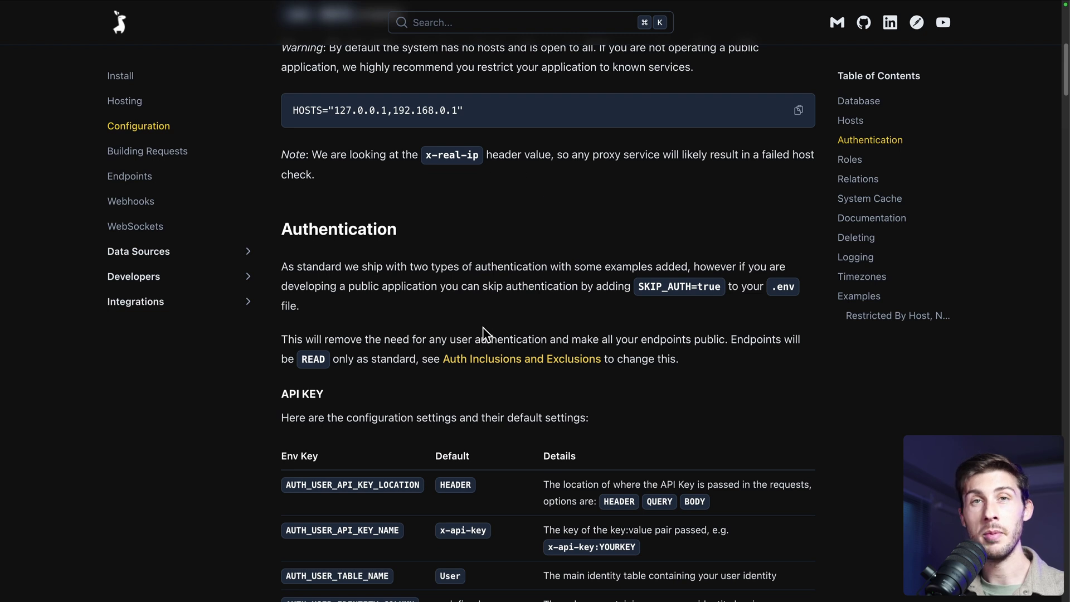
{"action": "scroll", "coordinate": [484, 333], "scroll_direction": "up", "scroll_amount": 7}
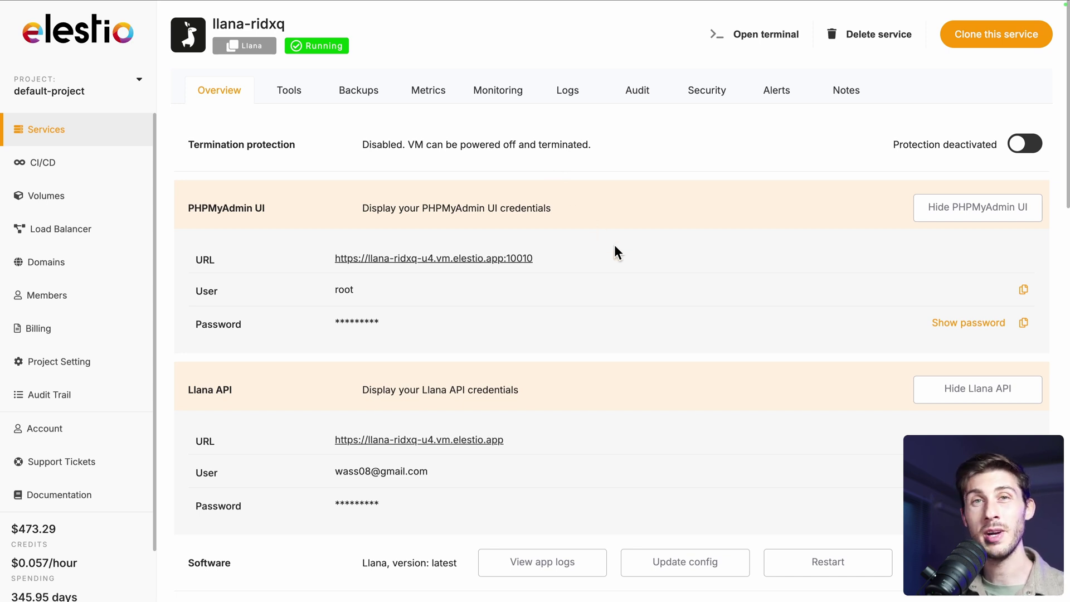
In Update config, find DATABASE_URI in Docker Compose, then select its value in the ENV file
{"action": "scroll", "coordinate": [615, 246], "scroll_direction": "down", "scroll_amount": 3}
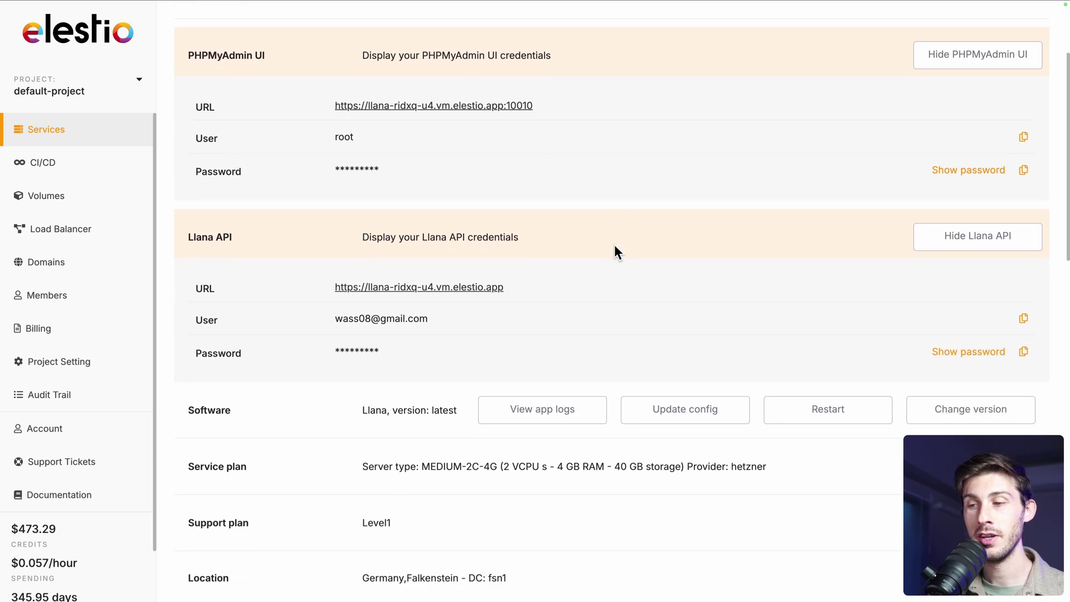
{"action": "left_click", "coordinate": [660, 411]}
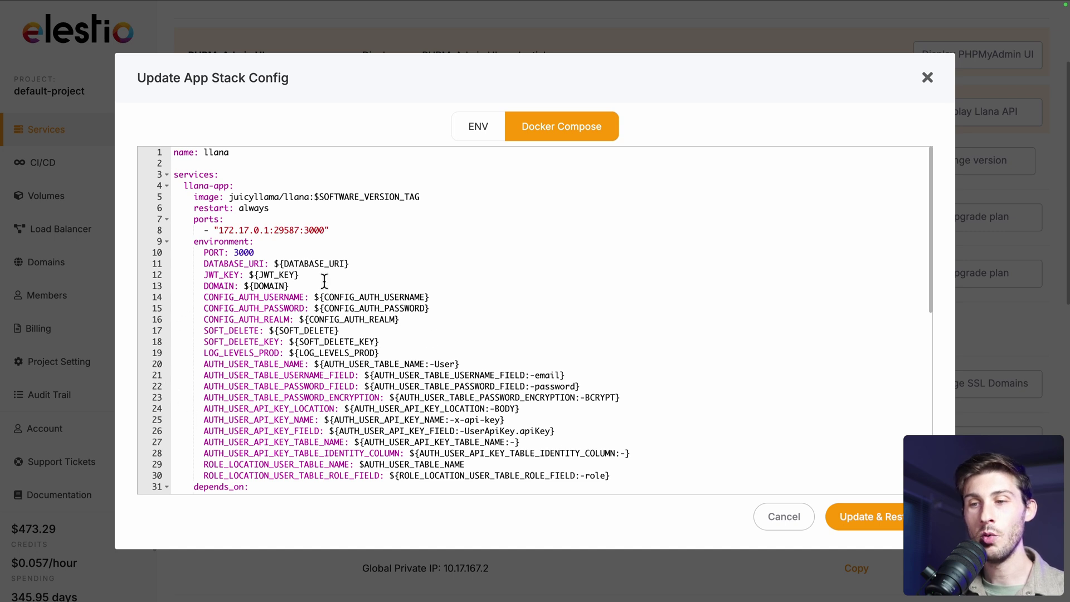
{"action": "left_click", "coordinate": [216, 264]}
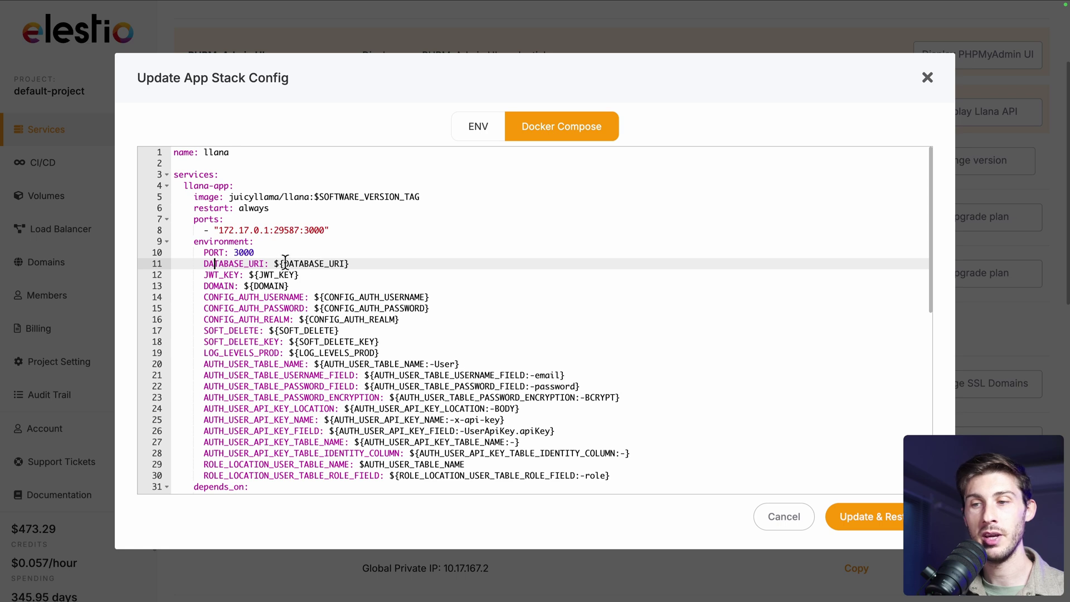
{"action": "left_click", "coordinate": [483, 132]}
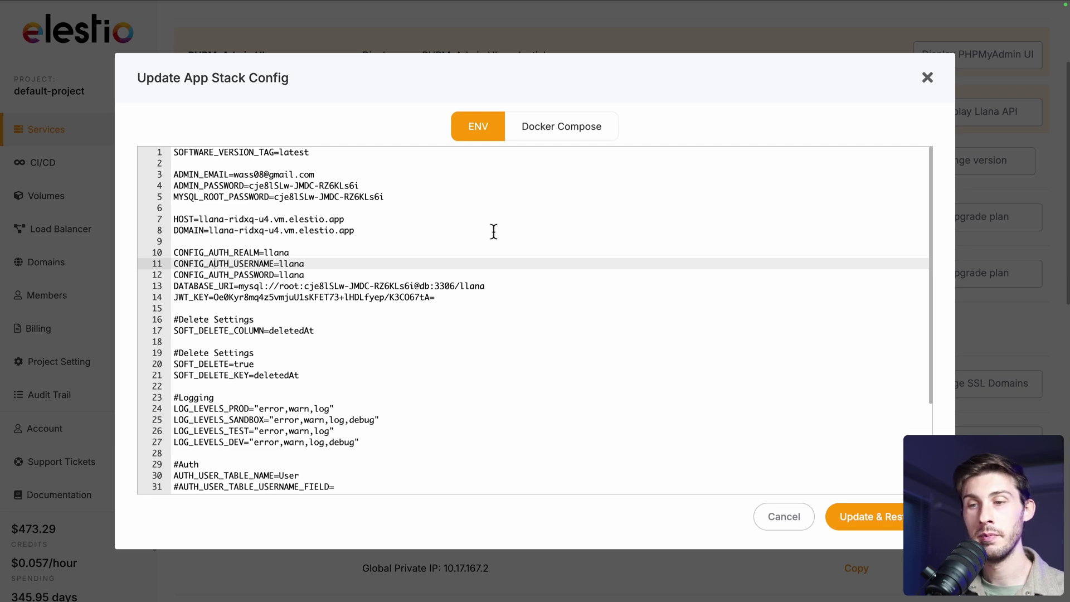
{"action": "left_click", "coordinate": [240, 286]}
{"action": "left_click", "coordinate": [515, 288], "text": "shift"}
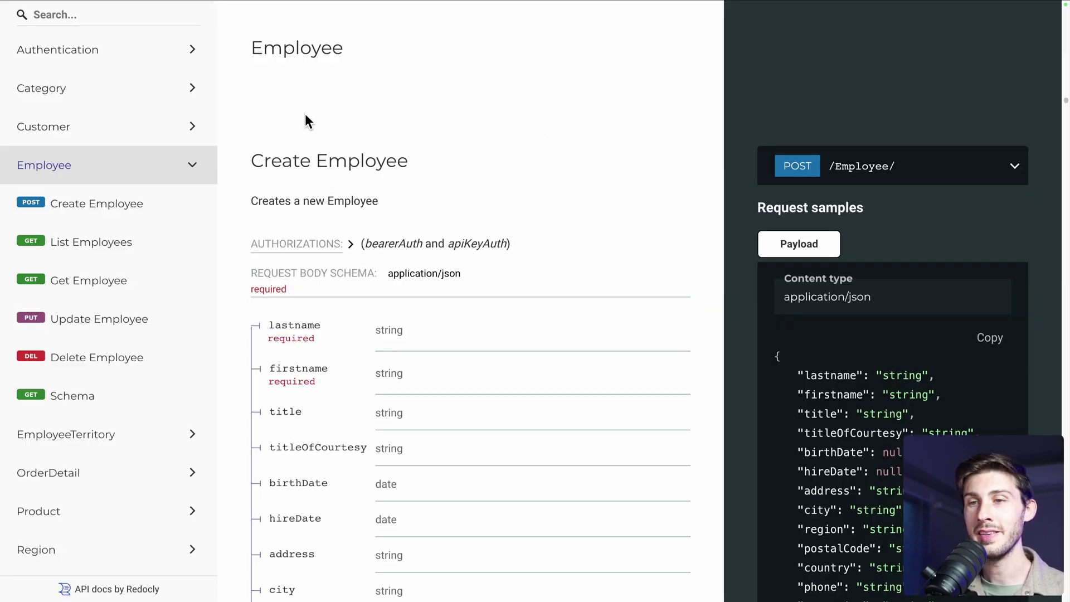
Locate the POST /auth/login endpoint under Authentication in the Llana docs and copy its full URL
{"action": "left_click", "coordinate": [136, 59]}
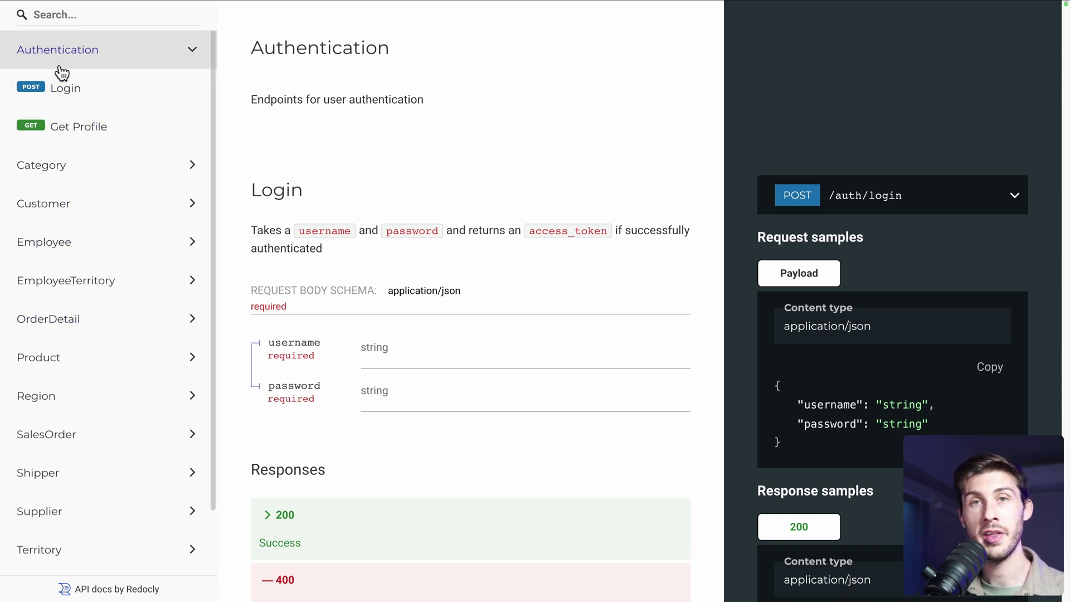
{"action": "left_click", "coordinate": [128, 92]}
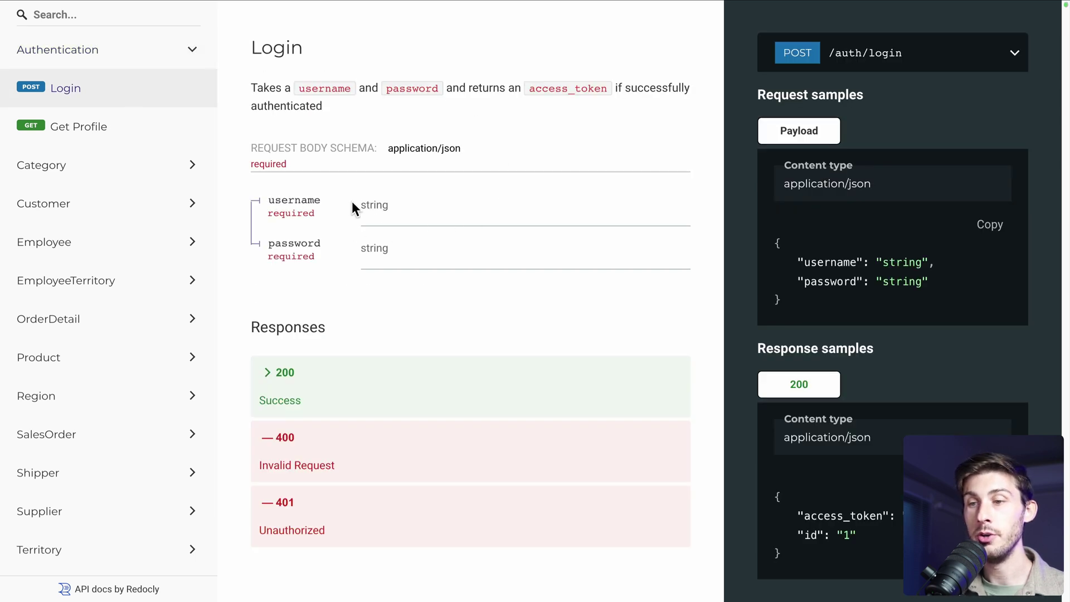
{"action": "scroll", "coordinate": [404, 260], "scroll_direction": "up", "scroll_amount": 3}
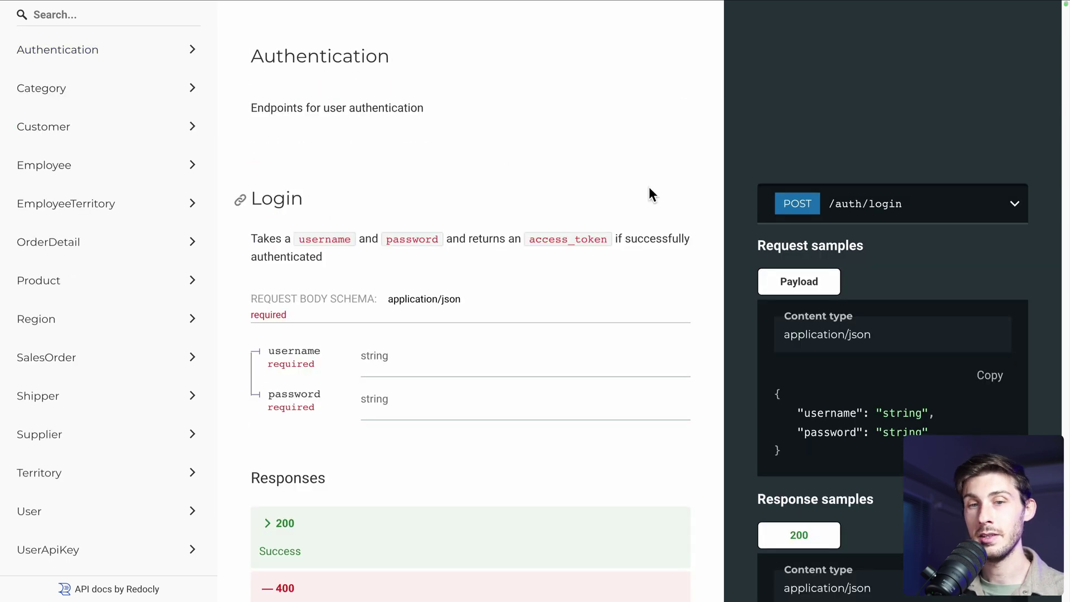
{"action": "left_click", "coordinate": [892, 208]}
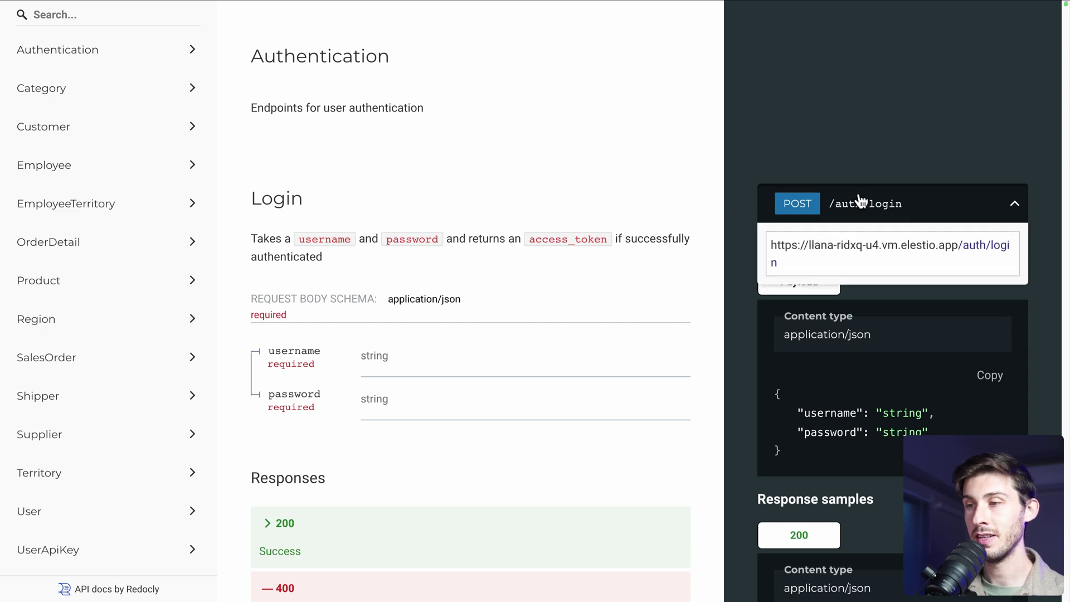
{"action": "left_click", "coordinate": [836, 262]}
{"action": "key", "text": "super+c"}
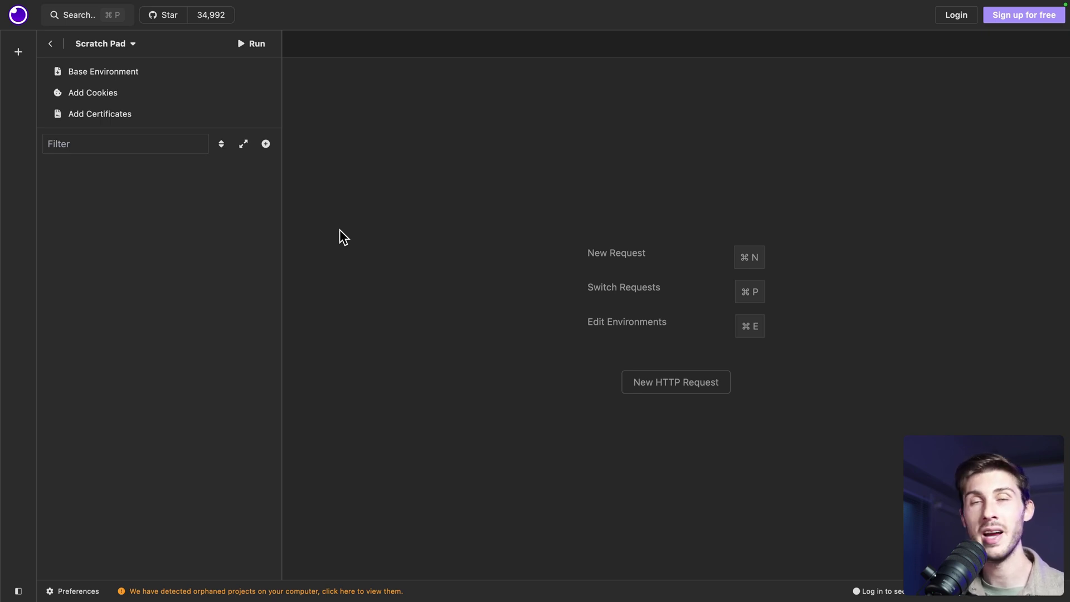
Create a new HTTP request using the pasted /auth/login URL with the POST method
{"action": "left_click", "coordinate": [266, 144]}
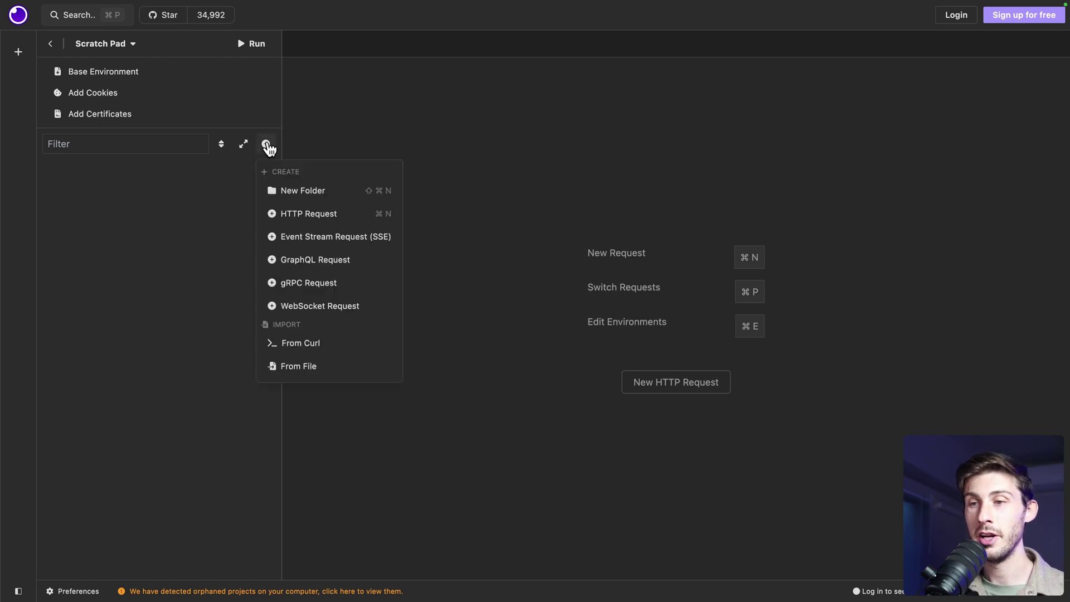
{"action": "left_click", "coordinate": [288, 217]}
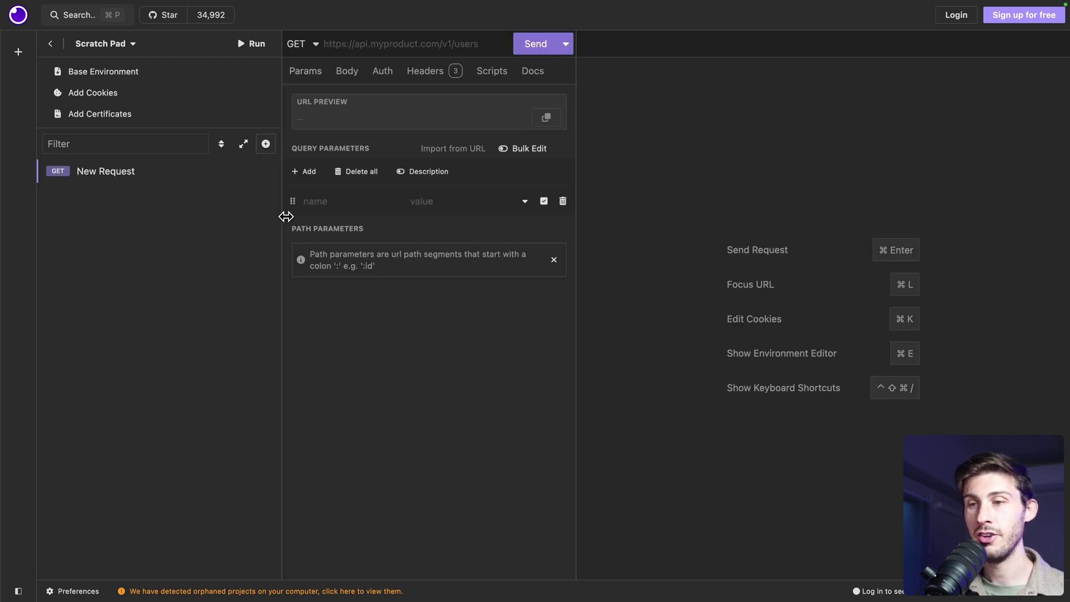
{"action": "left_click", "coordinate": [370, 43]}
{"action": "key", "text": "super+v"}
{"action": "left_click", "coordinate": [304, 42]}
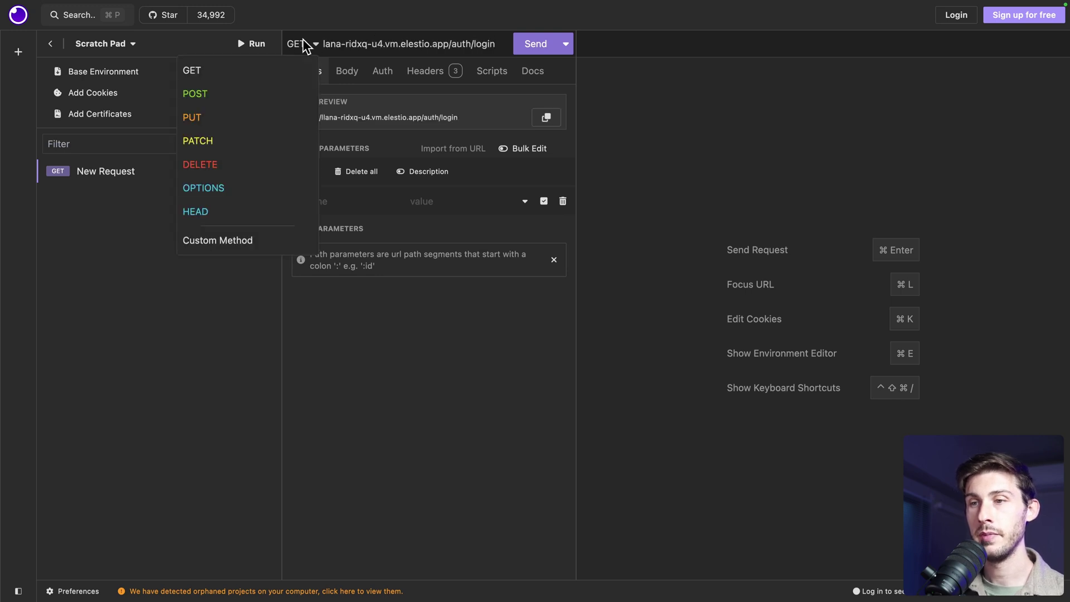
{"action": "left_click", "coordinate": [239, 91]}
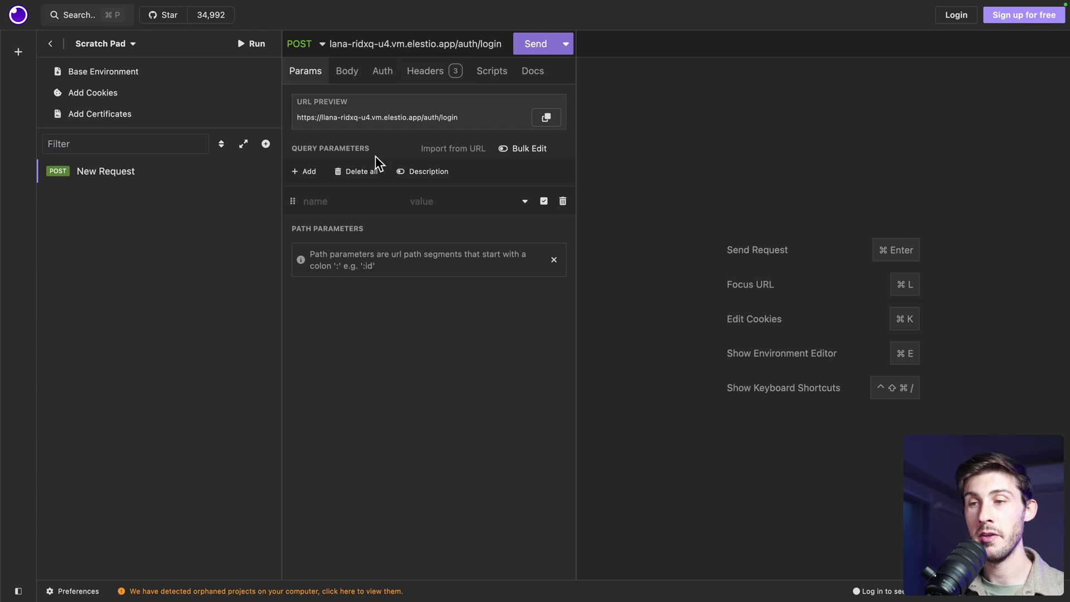
Set the request body type to JSON and copy the sample login payload from the docs
{"action": "left_click", "coordinate": [347, 73]}
{"action": "left_click", "coordinate": [324, 100]}
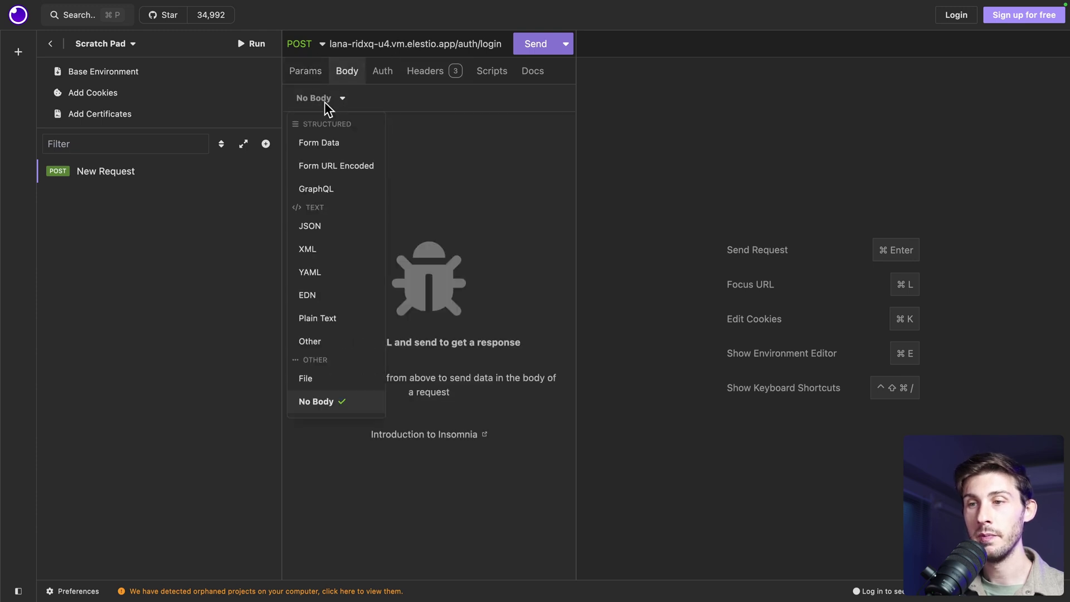
{"action": "left_click", "coordinate": [317, 226]}
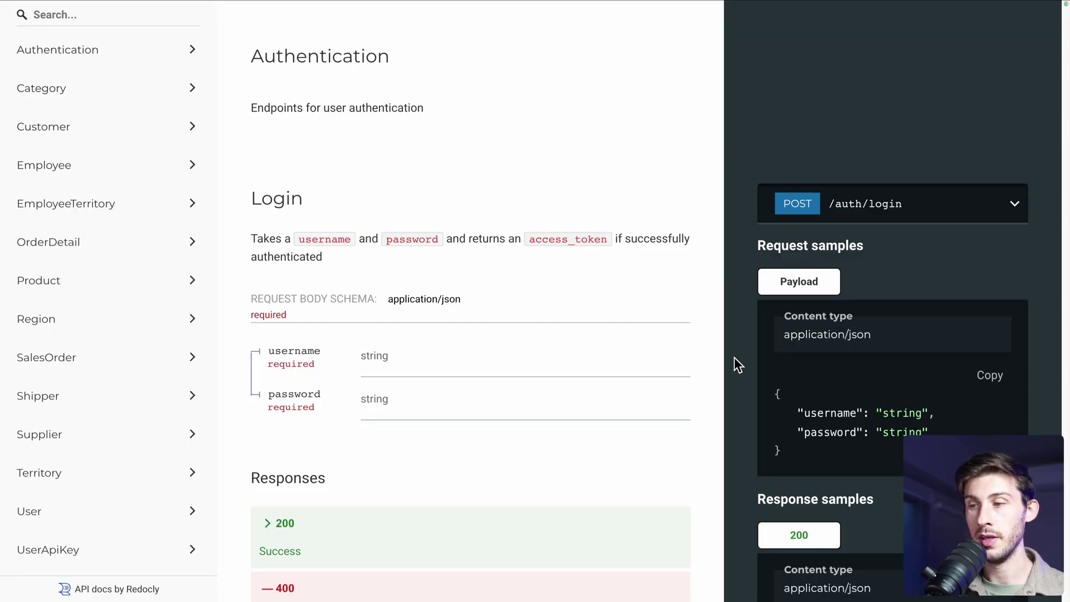
{"action": "scroll", "coordinate": [734, 356], "scroll_direction": "down", "scroll_amount": 1}
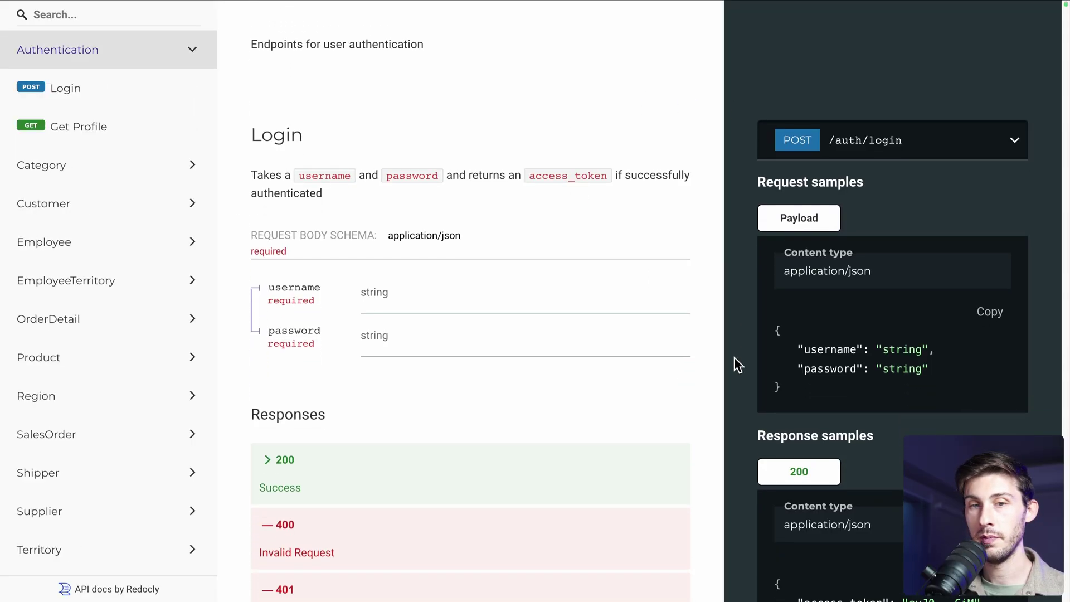
{"action": "left_click", "coordinate": [985, 324]}
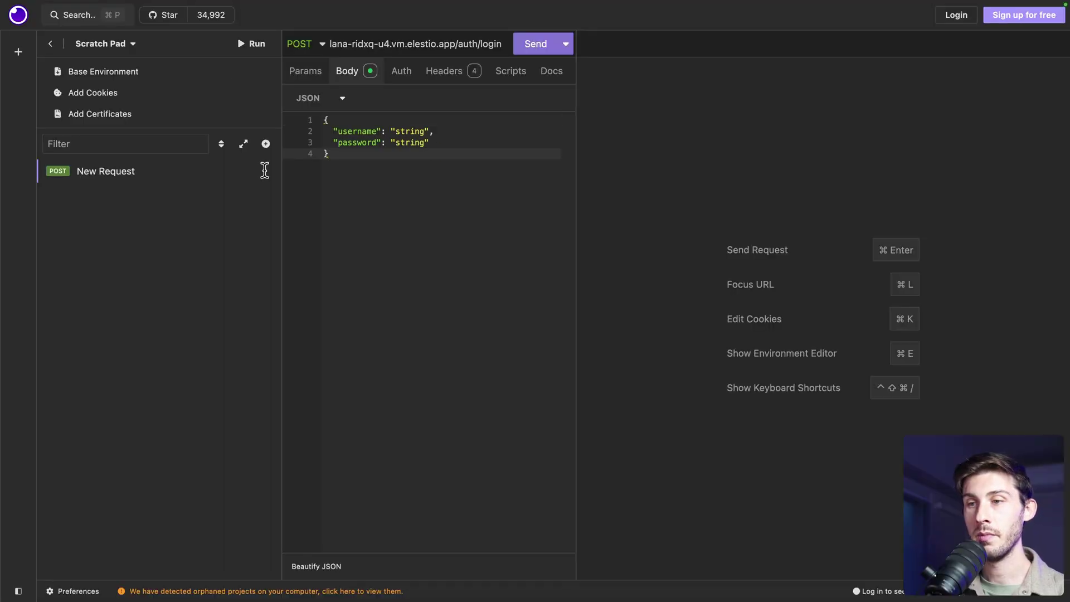
Replace the username placeholder with the account e-mail and copy the Llana API password from Elestio
{"action": "double_click", "coordinate": [404, 127]}
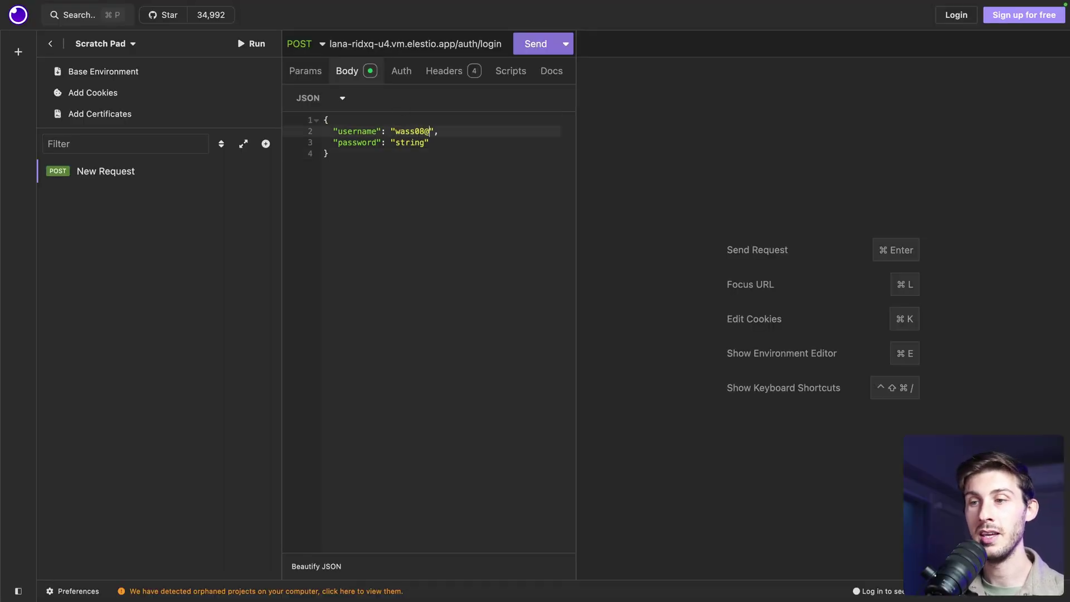
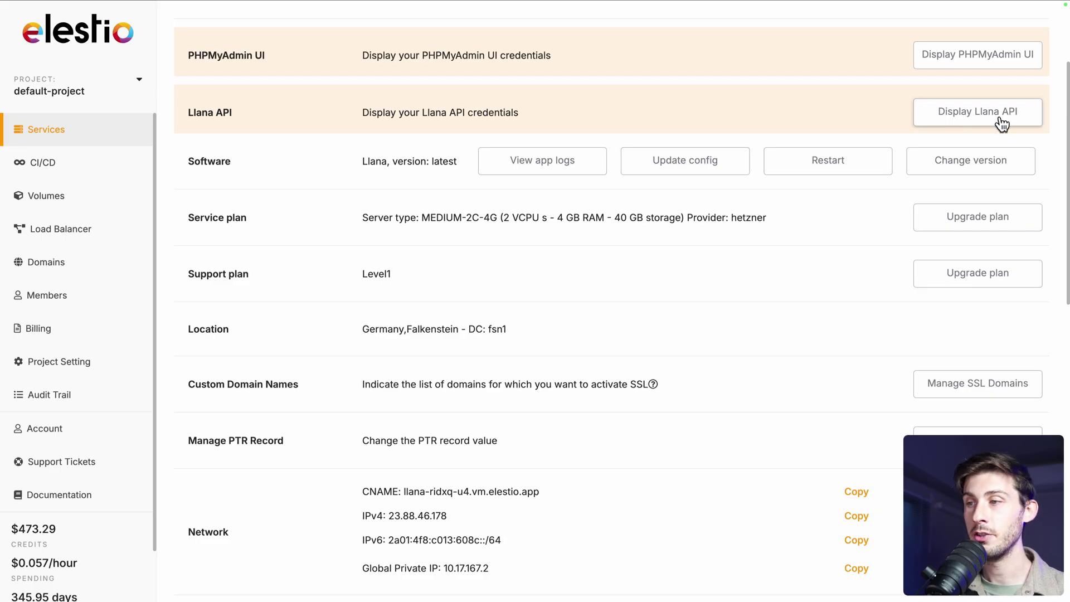
{"action": "left_click", "coordinate": [1004, 120]}
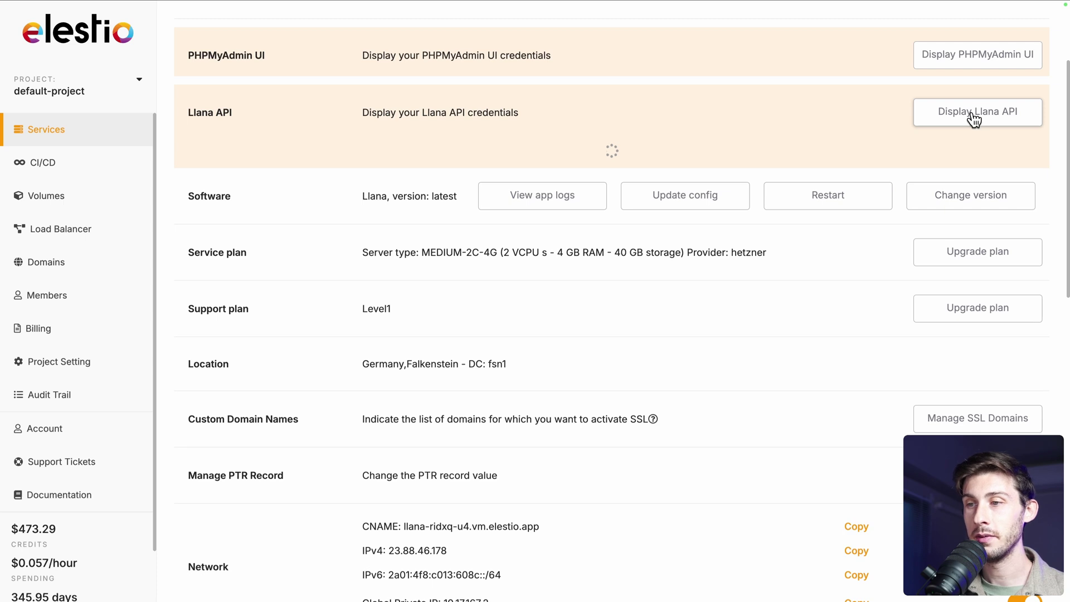
{"action": "left_click", "coordinate": [1025, 228]}
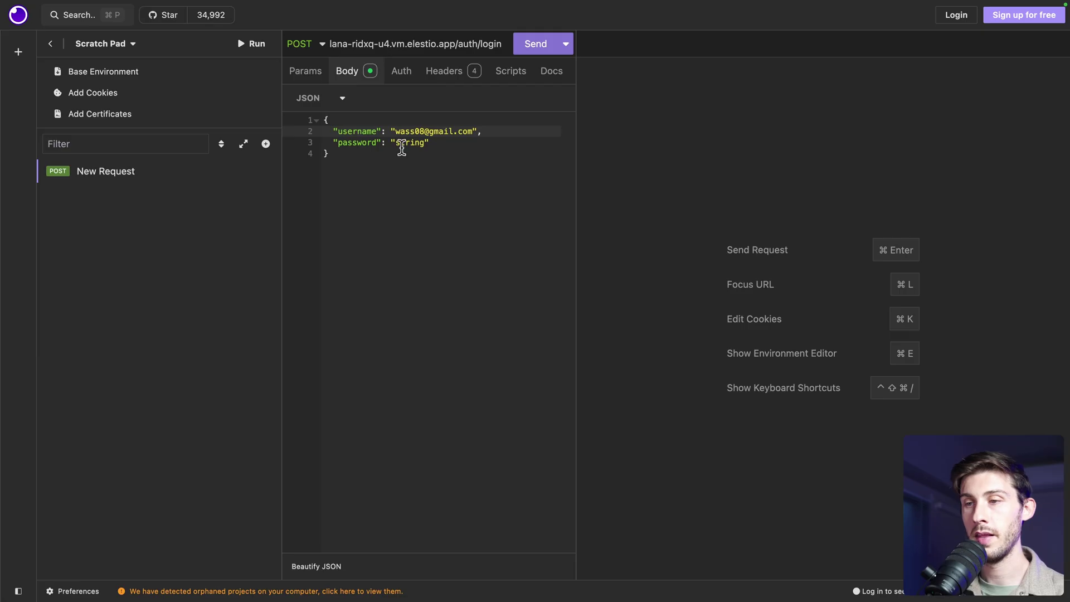
Paste the API password over the placeholder, send the login request, and select the returned access_token
{"action": "double_click", "coordinate": [403, 143]}
{"action": "key", "text": "super+v"}
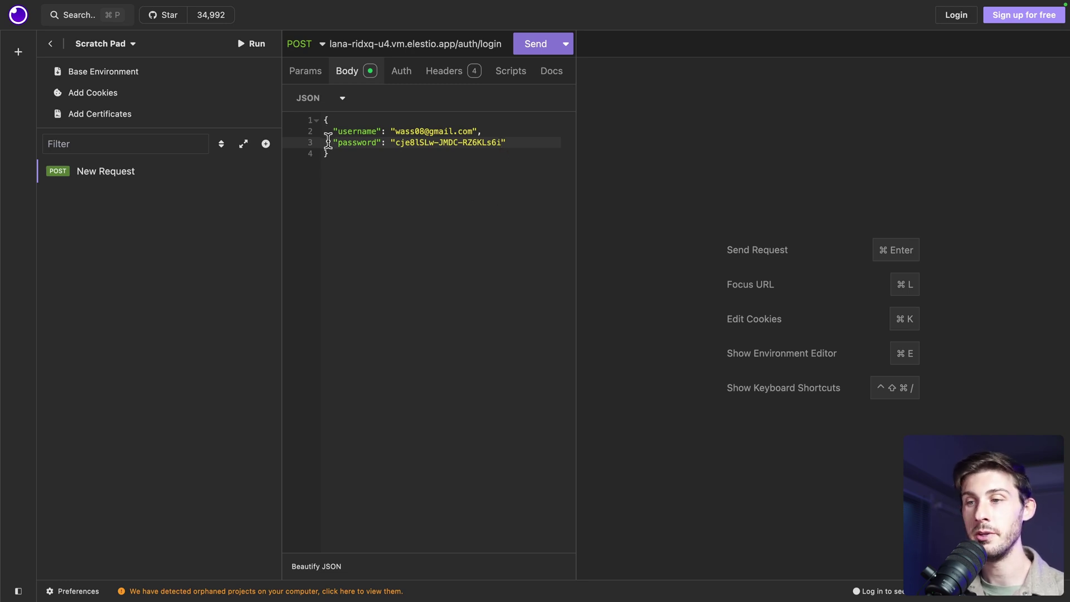
{"action": "left_click", "coordinate": [533, 46]}
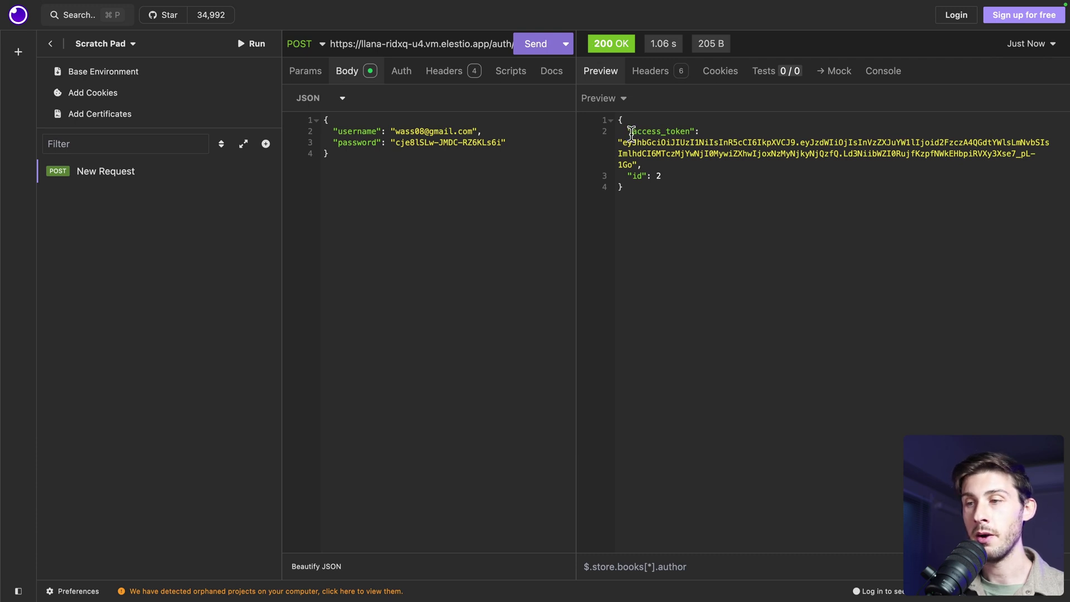
{"action": "left_click_drag", "start_coordinate": [623, 142], "coordinate": [630, 164]}
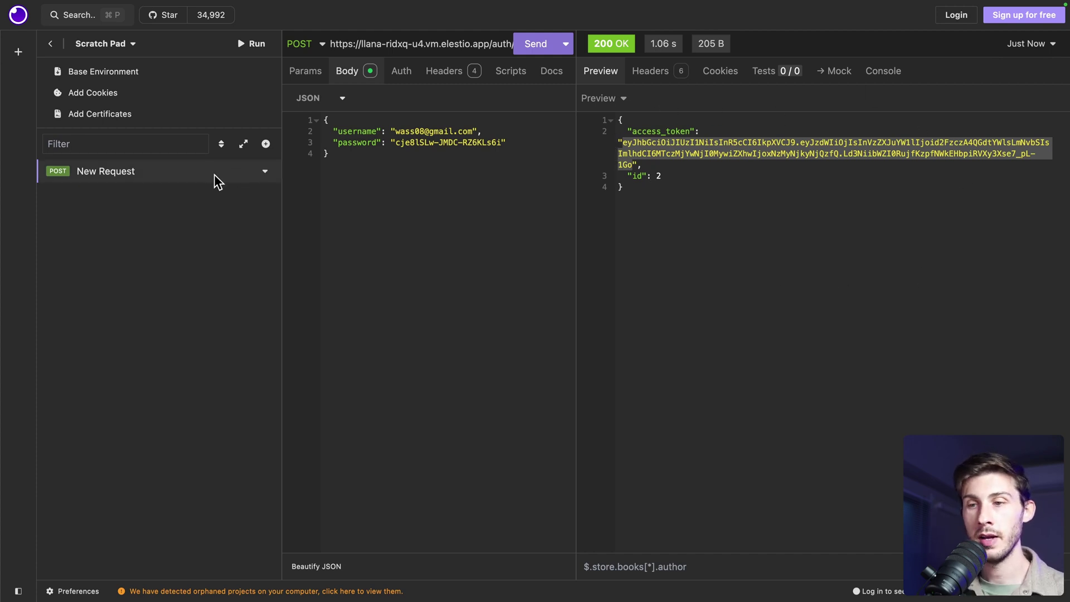
Rename the login request to 'Login'
{"action": "left_click", "coordinate": [265, 172]}
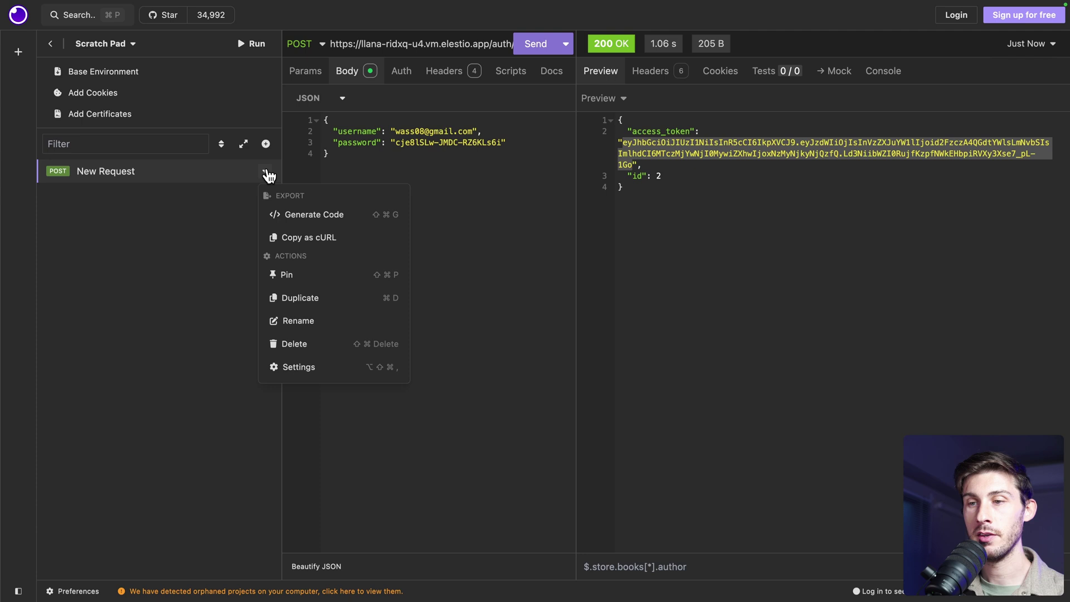
{"action": "left_click", "coordinate": [289, 321]}
{"action": "key", "text": "super+a"}
{"action": "type", "text": "Login"}
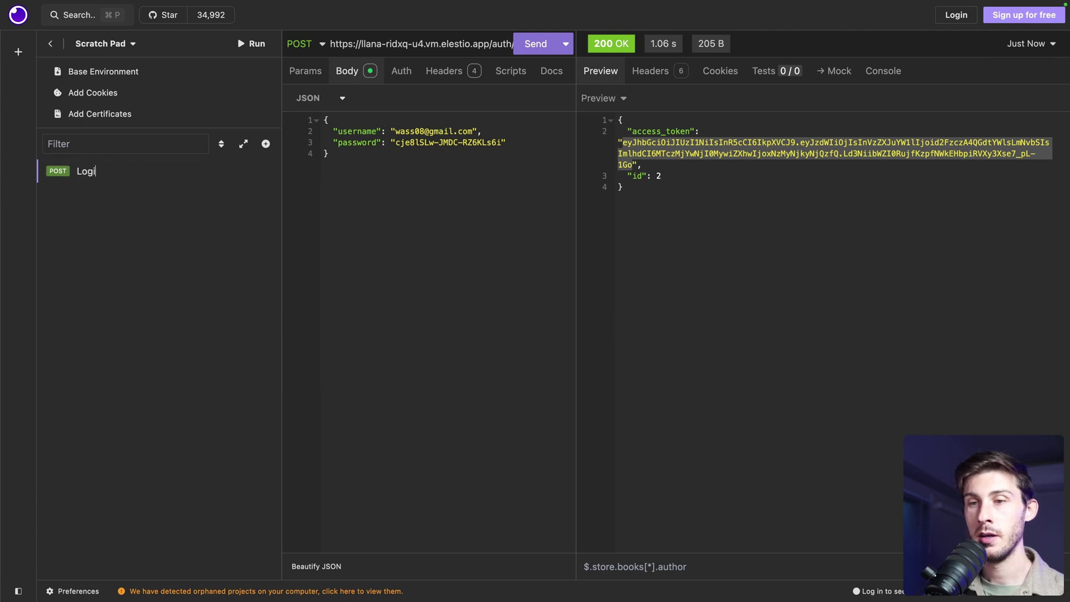
Add a new HTTP request using Bearer Token auth with the copied access token
{"action": "left_click", "coordinate": [266, 144]}
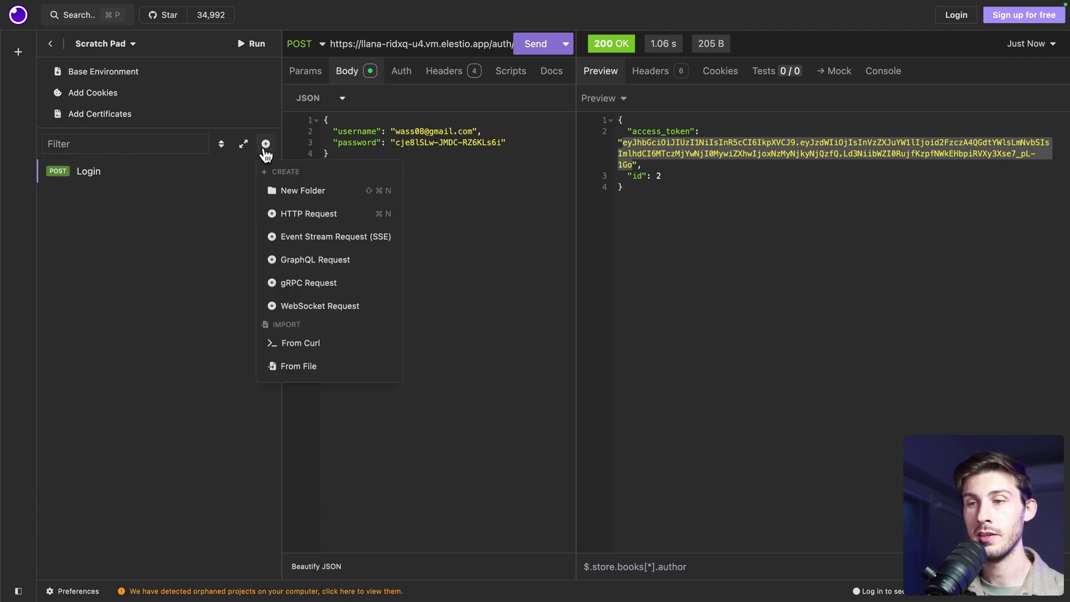
{"action": "left_click", "coordinate": [294, 216]}
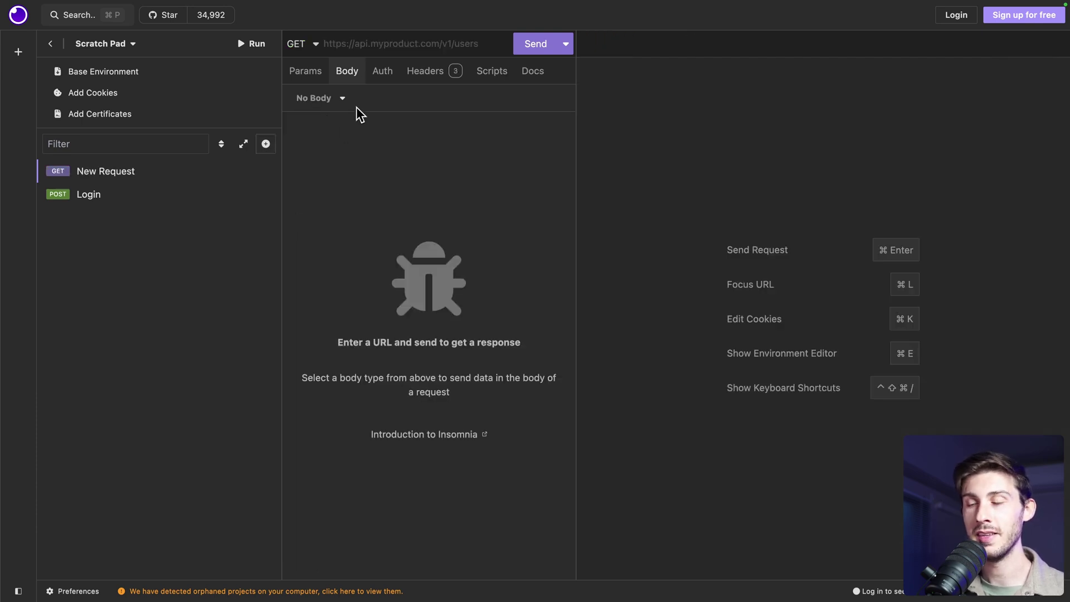
{"action": "left_click", "coordinate": [382, 75]}
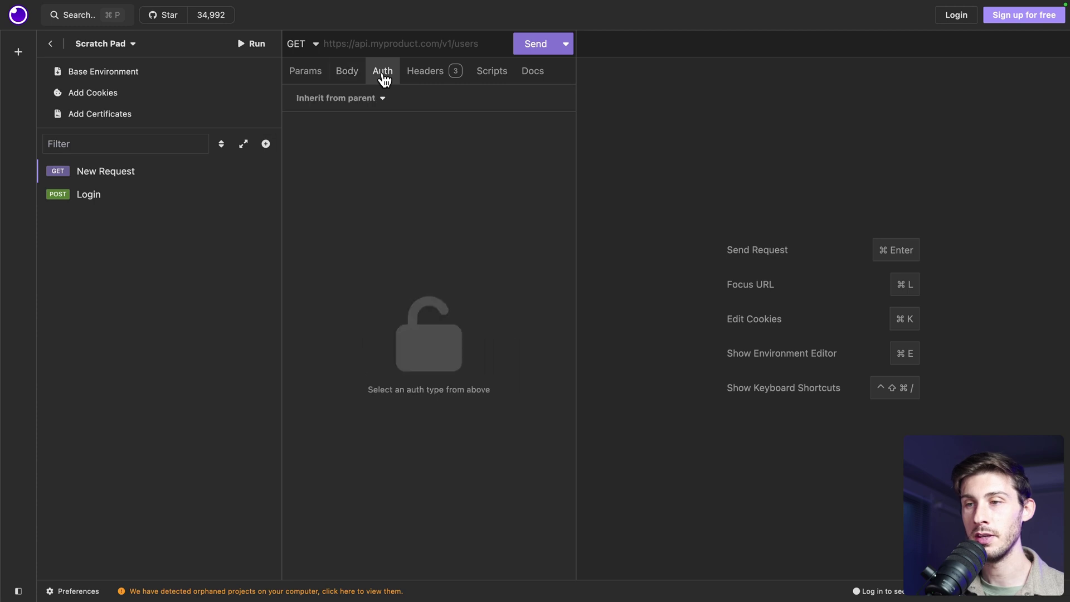
{"action": "left_click", "coordinate": [377, 99]}
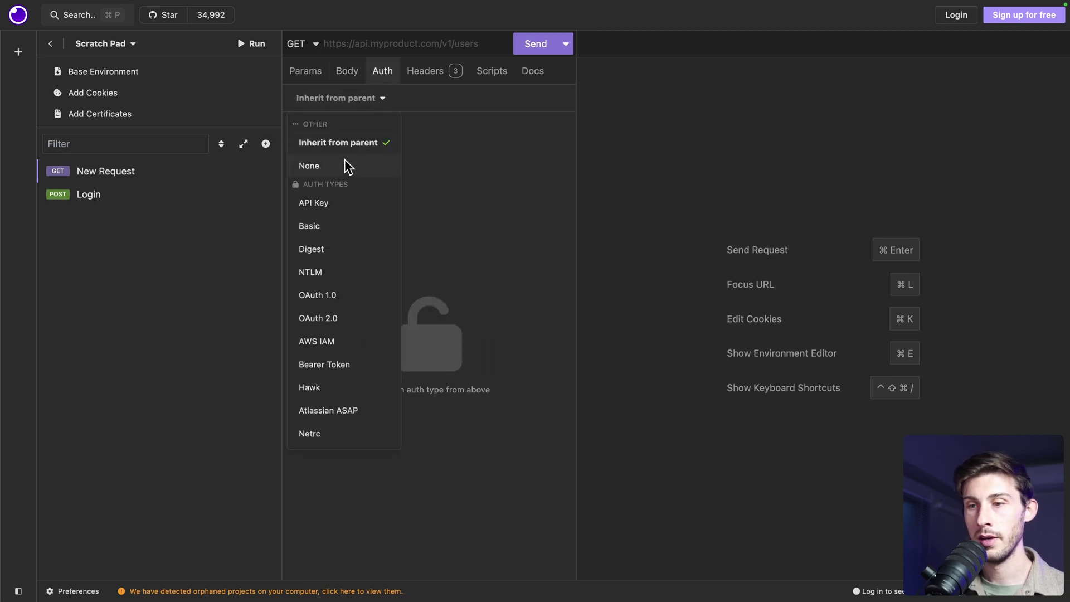
{"action": "left_click", "coordinate": [313, 368]}
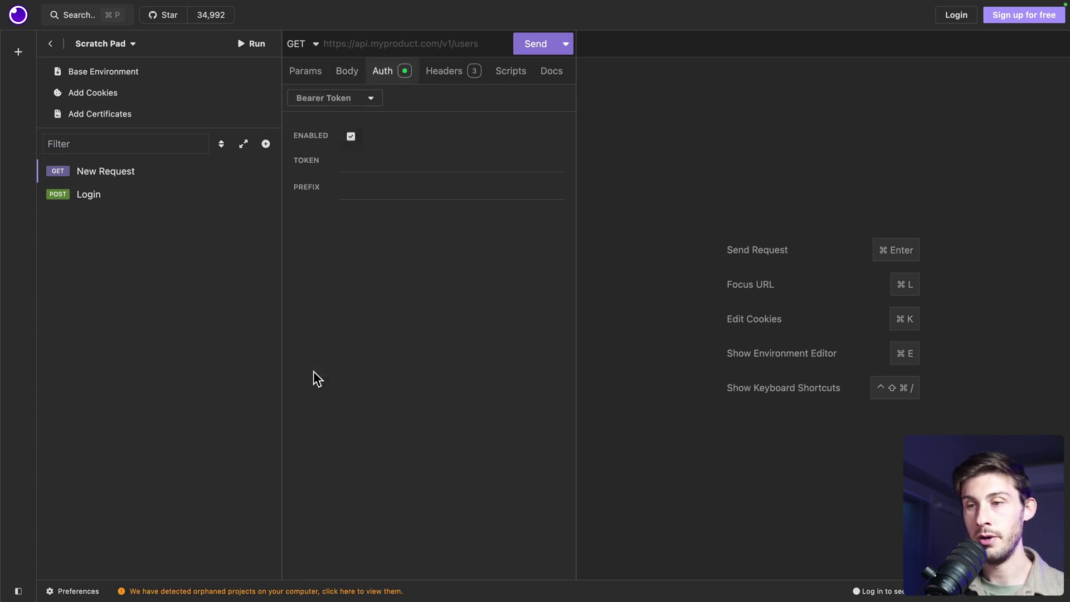
{"action": "left_click", "coordinate": [369, 161]}
{"action": "key", "text": "super+v"}
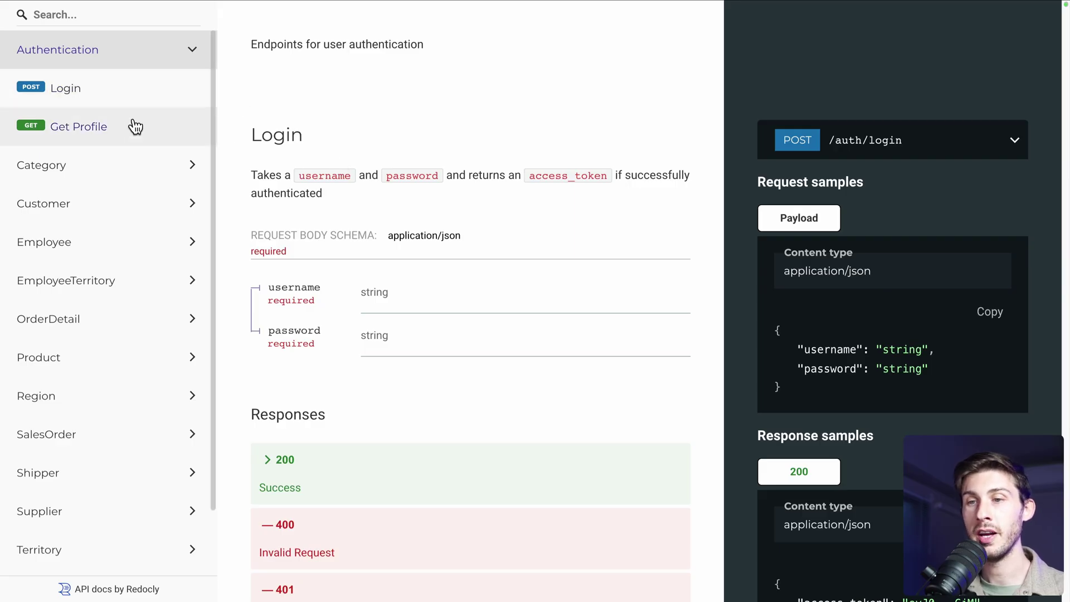
Copy the full POST /User/ URL from the Create User endpoint under User in the docs
{"action": "scroll", "coordinate": [101, 346], "scroll_direction": "down", "scroll_amount": 2}
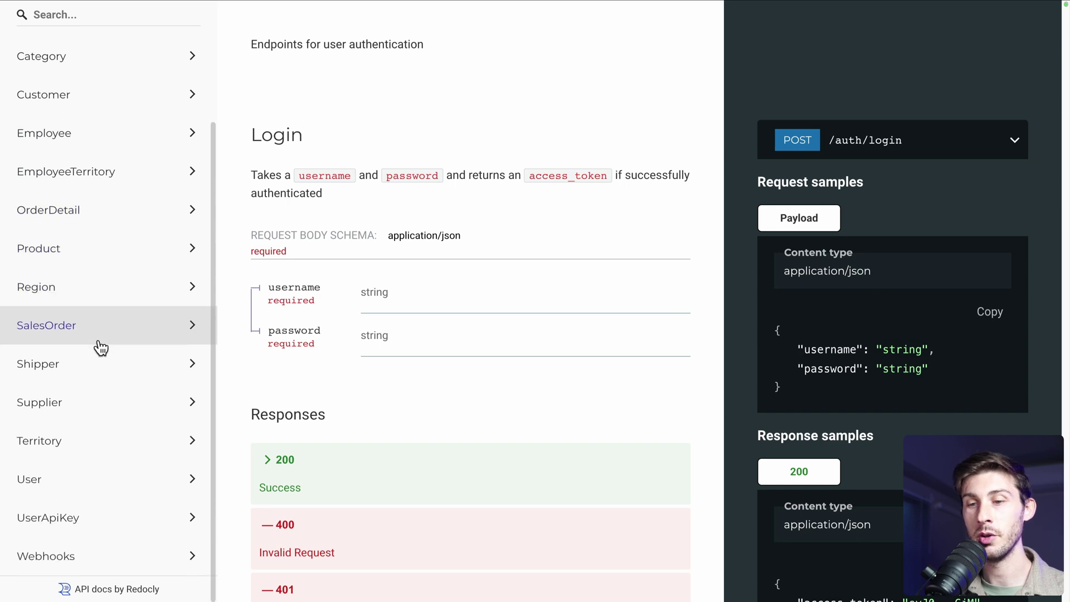
{"action": "left_click", "coordinate": [71, 481]}
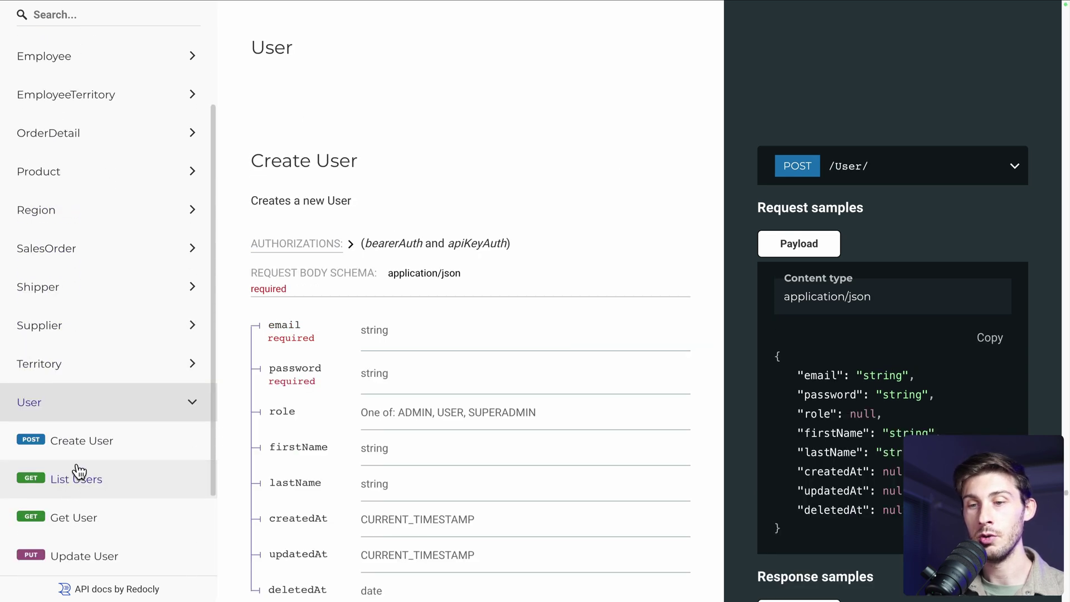
{"action": "left_click", "coordinate": [92, 451]}
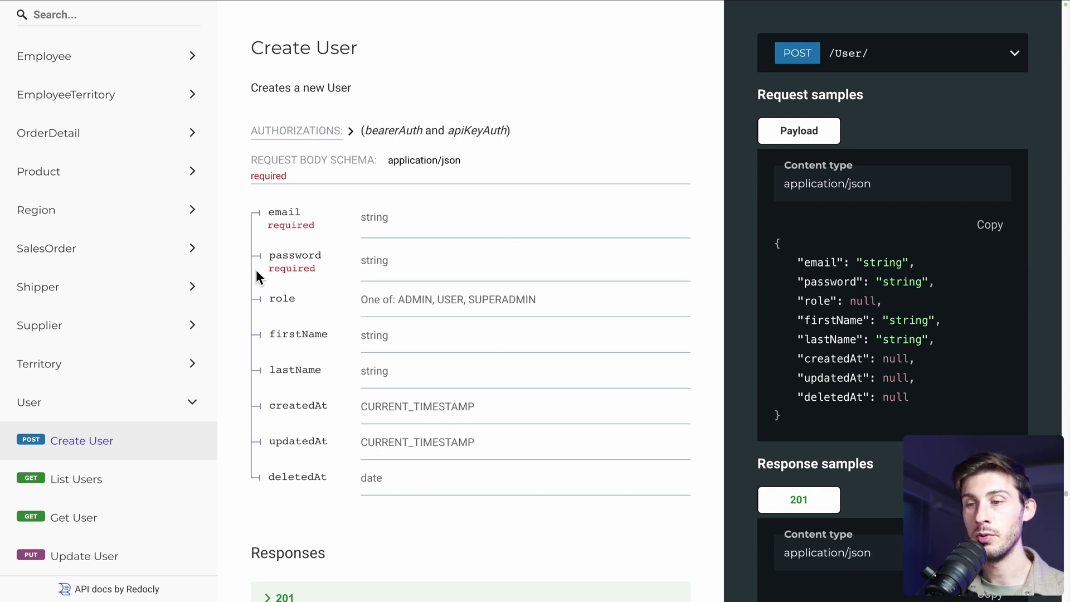
{"action": "left_click", "coordinate": [1014, 54]}
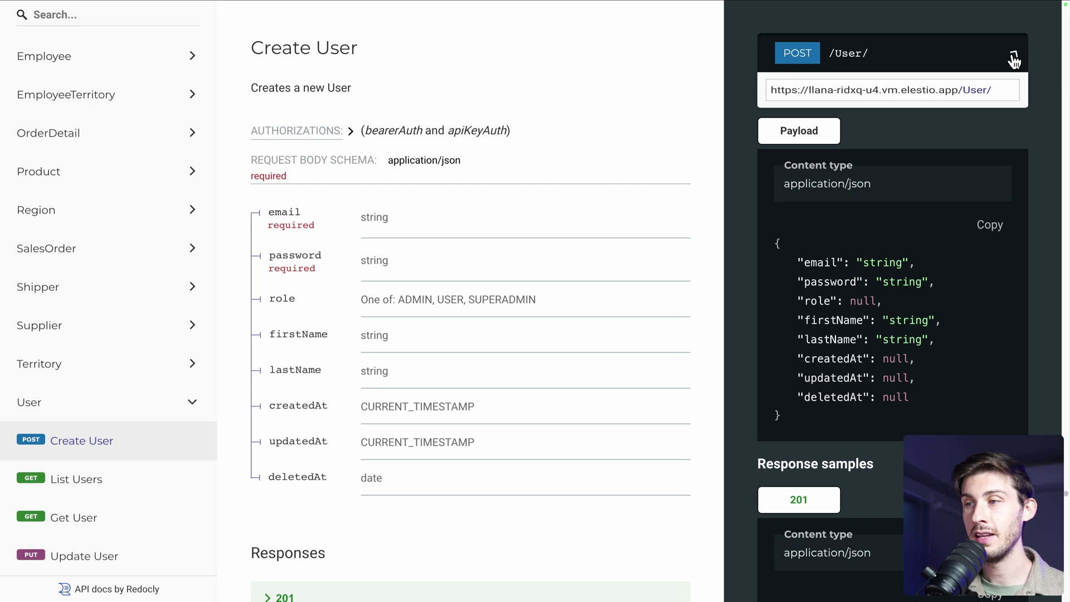
{"action": "left_click", "coordinate": [949, 93]}
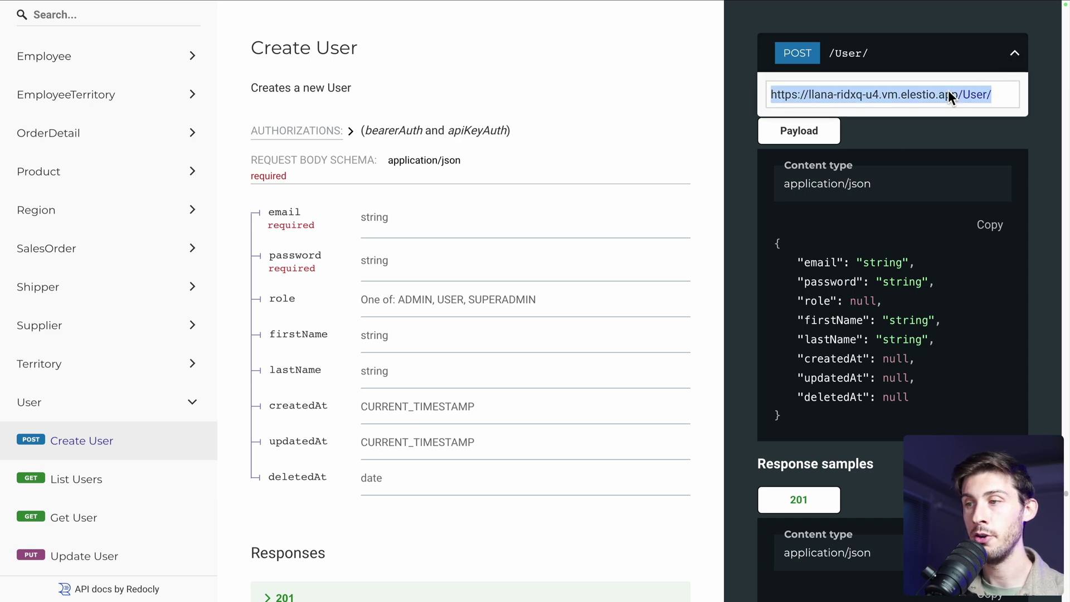
{"action": "key", "text": "super+Tab"}
Make the request a POST to the /User/ URL with the docs' sample JSON body
{"action": "key", "text": "super+v"}
{"action": "left_click", "coordinate": [314, 44]}
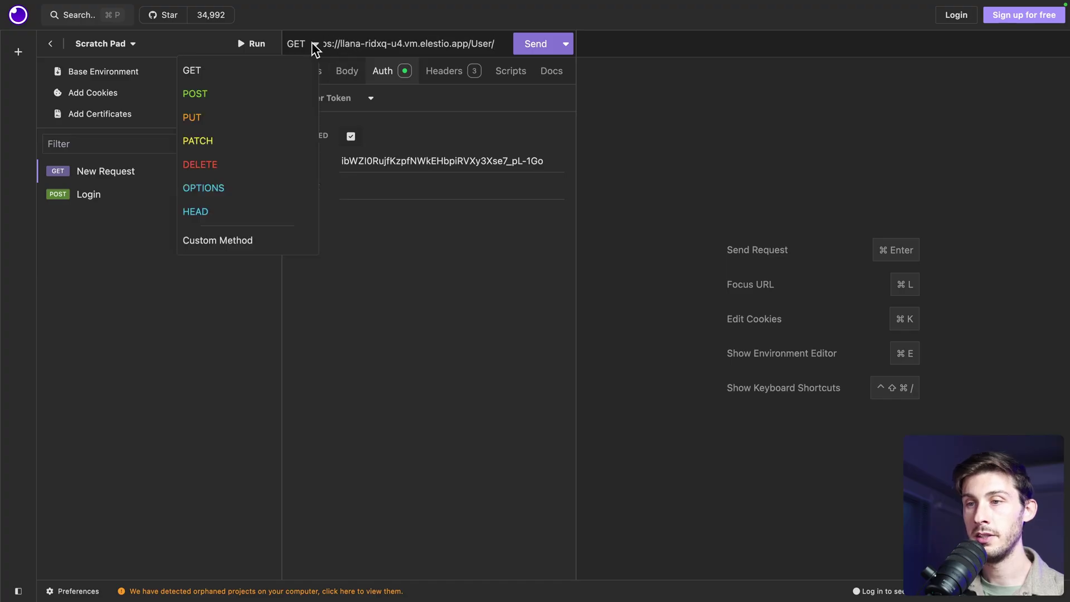
{"action": "left_click", "coordinate": [311, 96]}
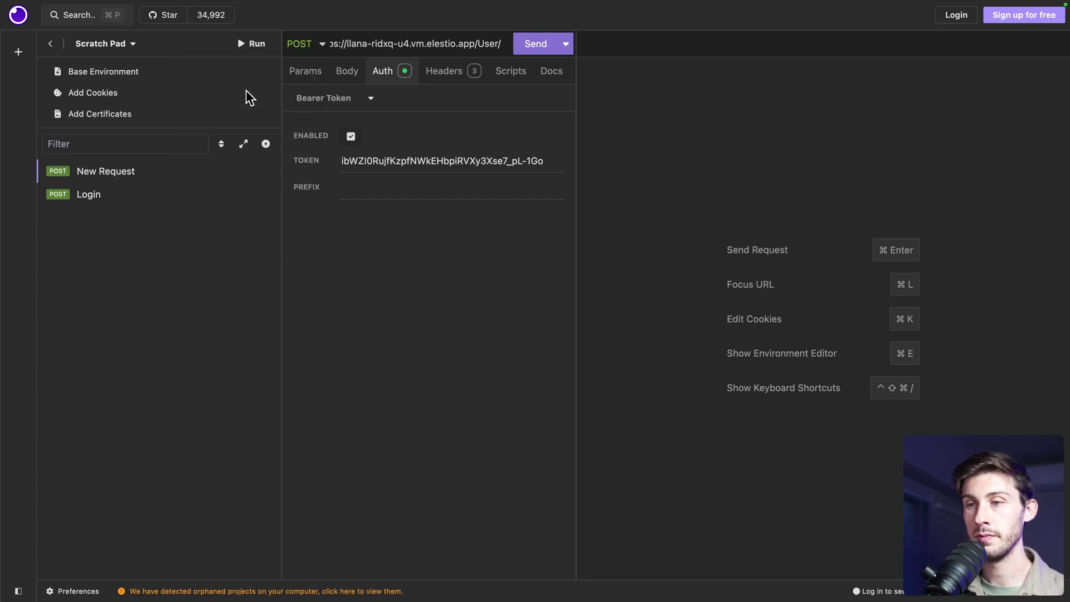
{"action": "left_click", "coordinate": [346, 78]}
{"action": "left_click", "coordinate": [335, 97]}
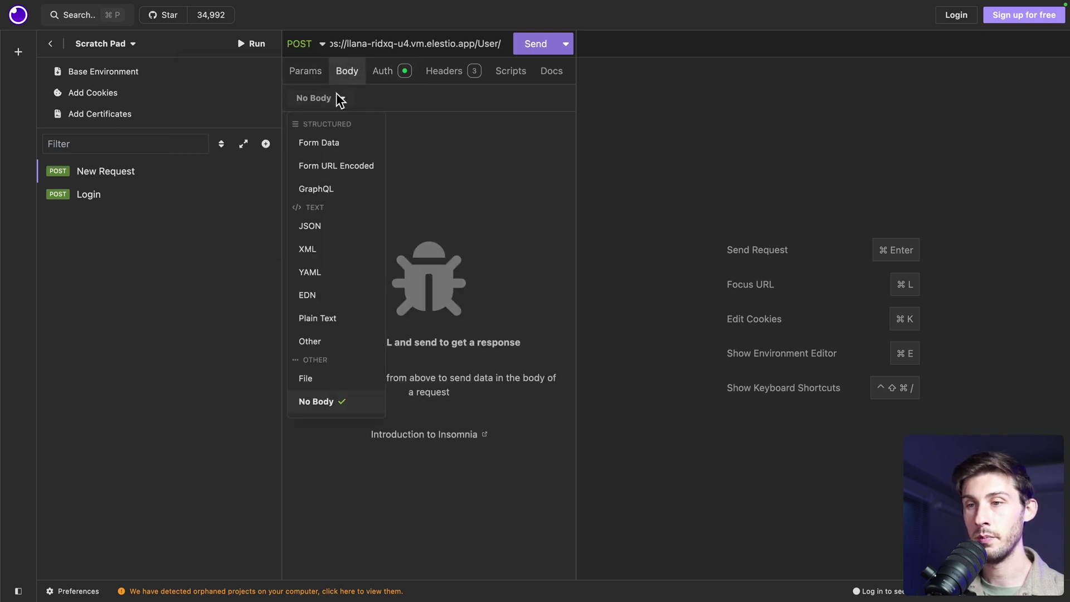
{"action": "left_click", "coordinate": [310, 226]}
{"action": "key", "text": "super+Tab"}
{"action": "left_click", "coordinate": [994, 227]}
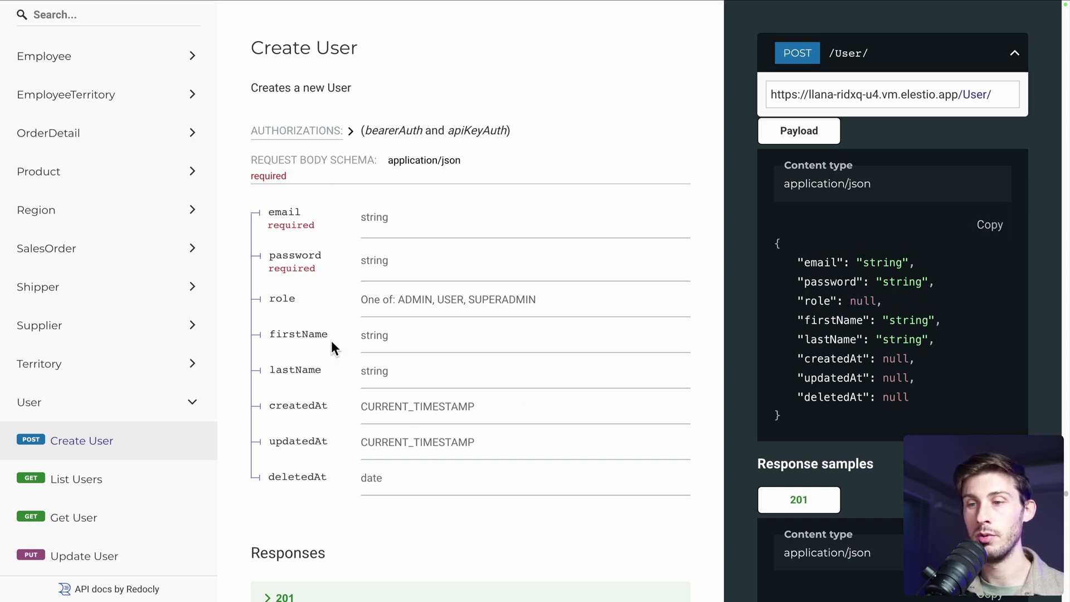
{"action": "key", "text": "super+Tab"}
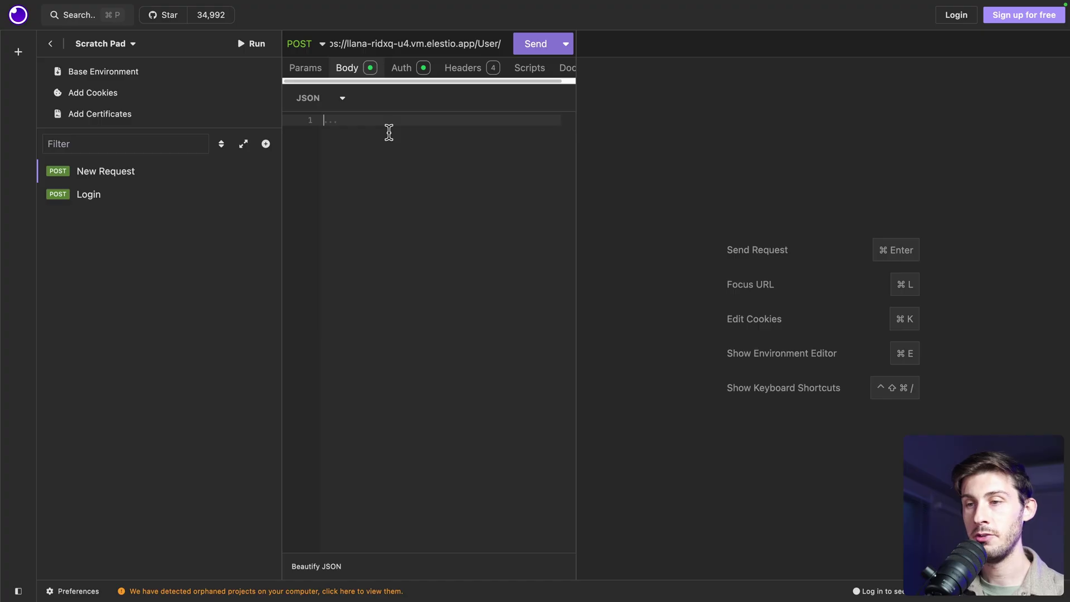
{"action": "key", "text": "super+v"}
Fill in a new e-mail, a test password and role "USER", deleting the remaining fields
{"action": "double_click", "coordinate": [396, 131]}
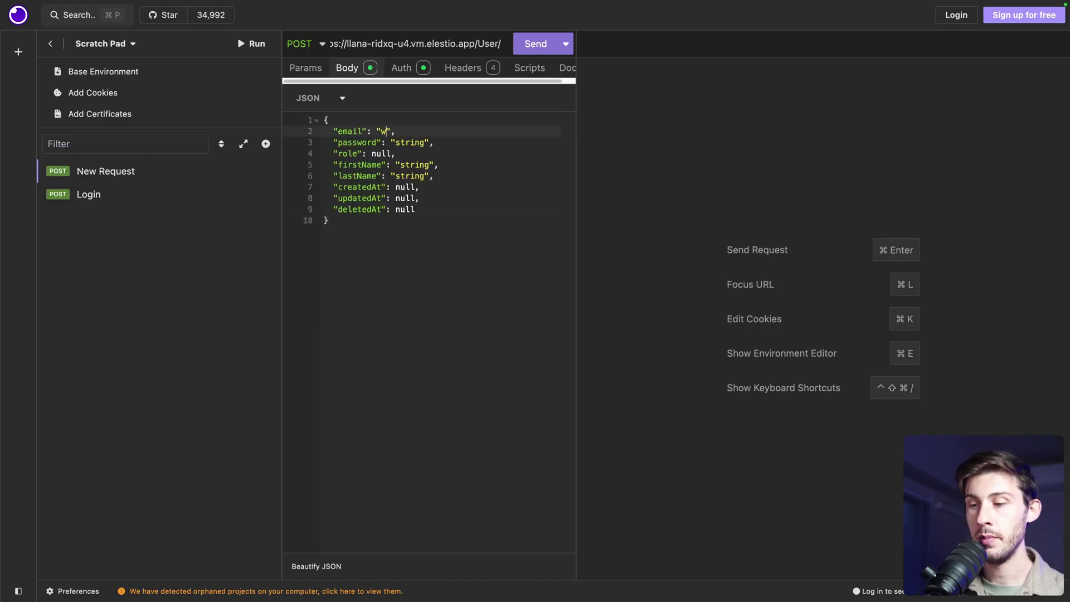
{"action": "key", "text": "Down"}
{"action": "key", "text": "Left"}
{"action": "key", "text": "Left"}
{"action": "key", "text": "shift+Left"}
{"action": "key", "text": "shift+Left"}
{"action": "key", "text": "shift+Left"}
{"action": "key", "text": "shift+Left"}
{"action": "key", "text": "shift+Left"}
{"action": "key", "text": "shift+Left"}
{"action": "type", "text": "faketest123"}
{"action": "key", "text": "Down"}
{"action": "key", "text": "Left"}
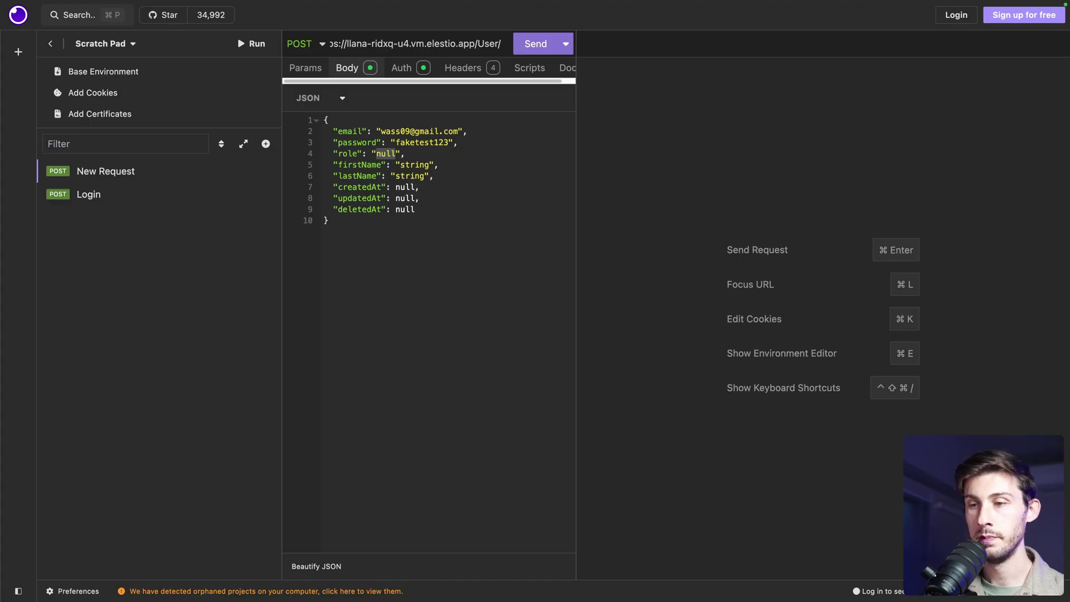
{"action": "type", "text": "\"USER\""}
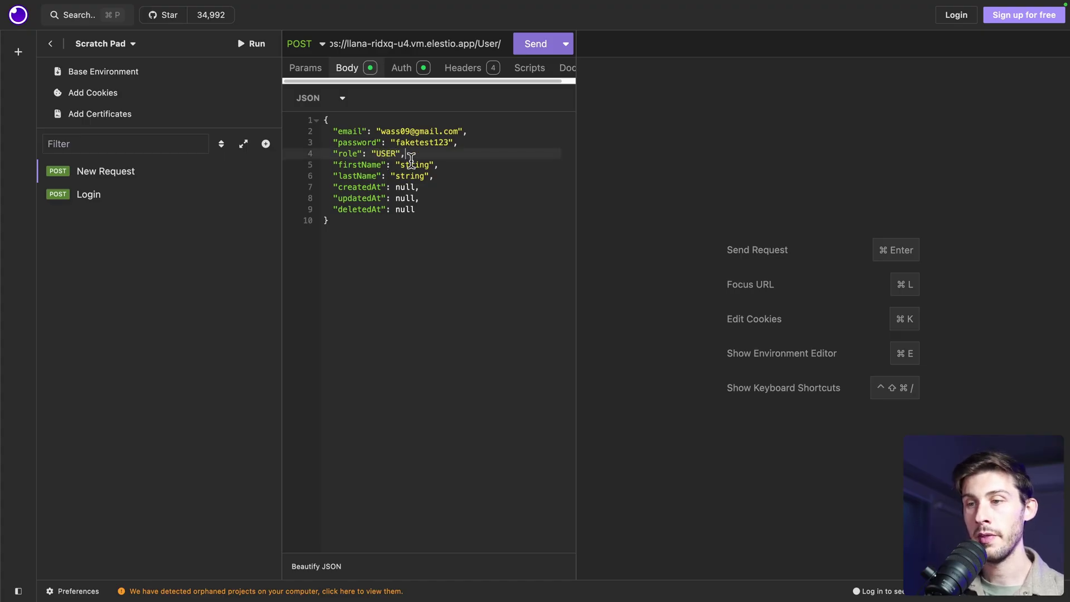
{"action": "left_click", "coordinate": [442, 208], "text": "shift"}
{"action": "key", "text": "BackSpace"}
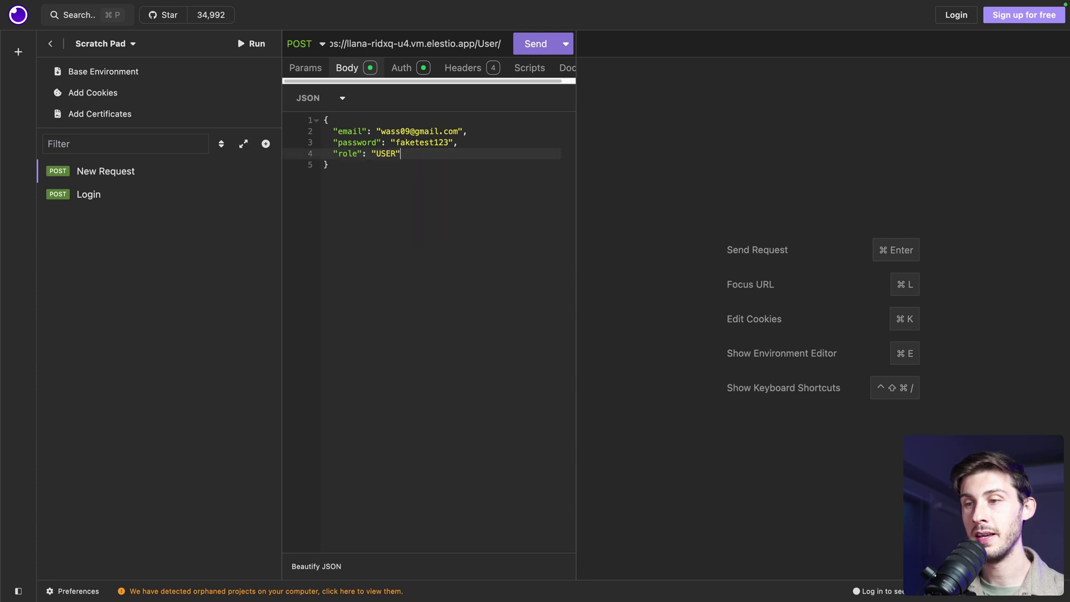
Send the create-user request for 201 Created (id 3), then resend to get 400 duplicate e-mail
{"action": "left_click", "coordinate": [536, 46]}
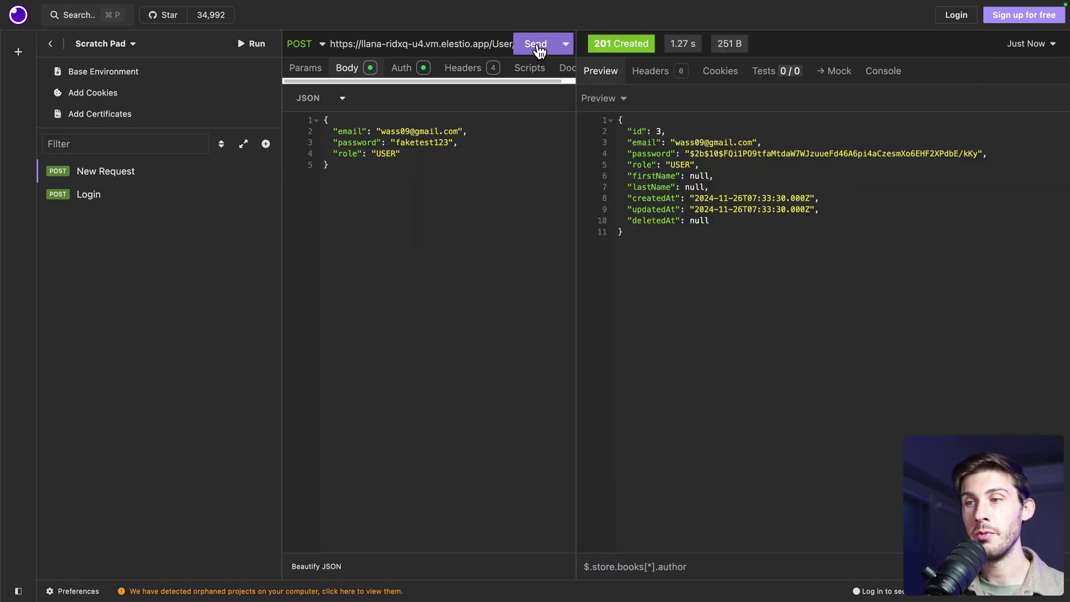
{"action": "mouse_move", "coordinate": [602, 41]}
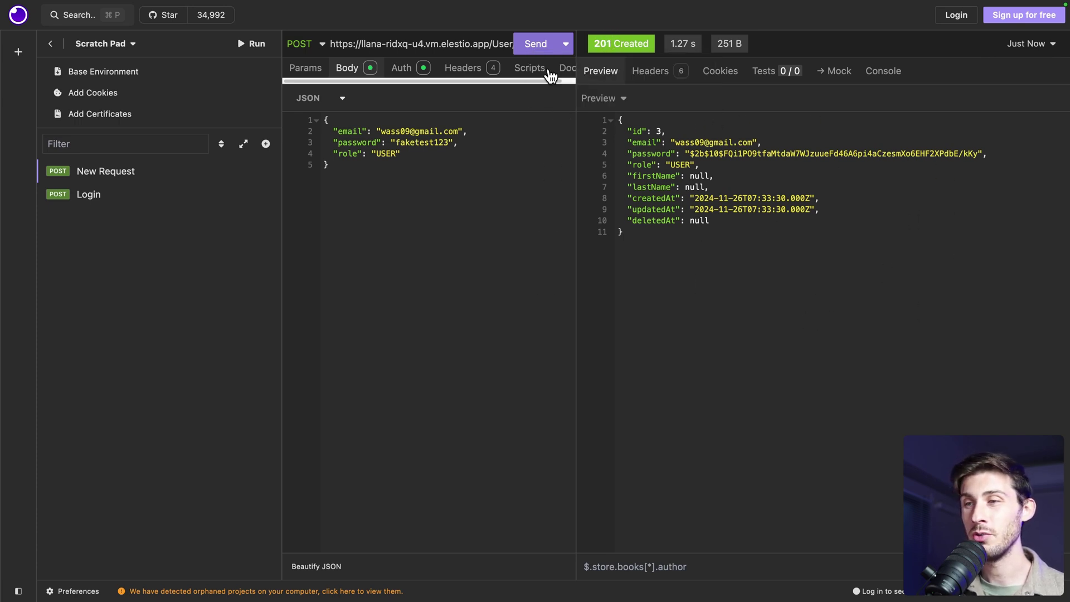
{"action": "left_click", "coordinate": [538, 46]}
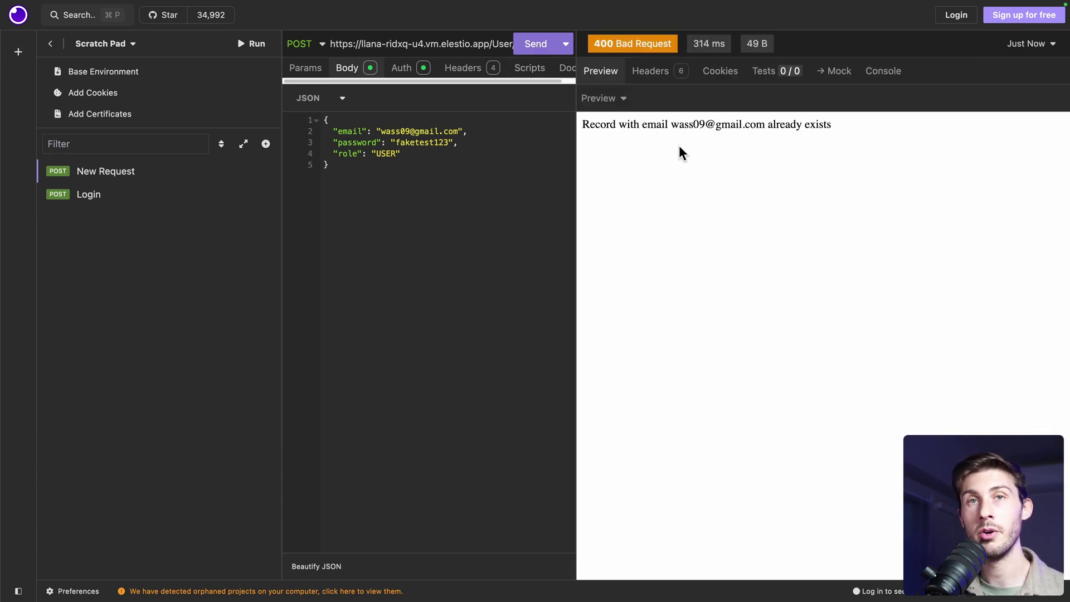
Prefix the bearer token with Z to get 401 Unauthorized, then remove the Z
{"action": "left_click", "coordinate": [401, 68]}
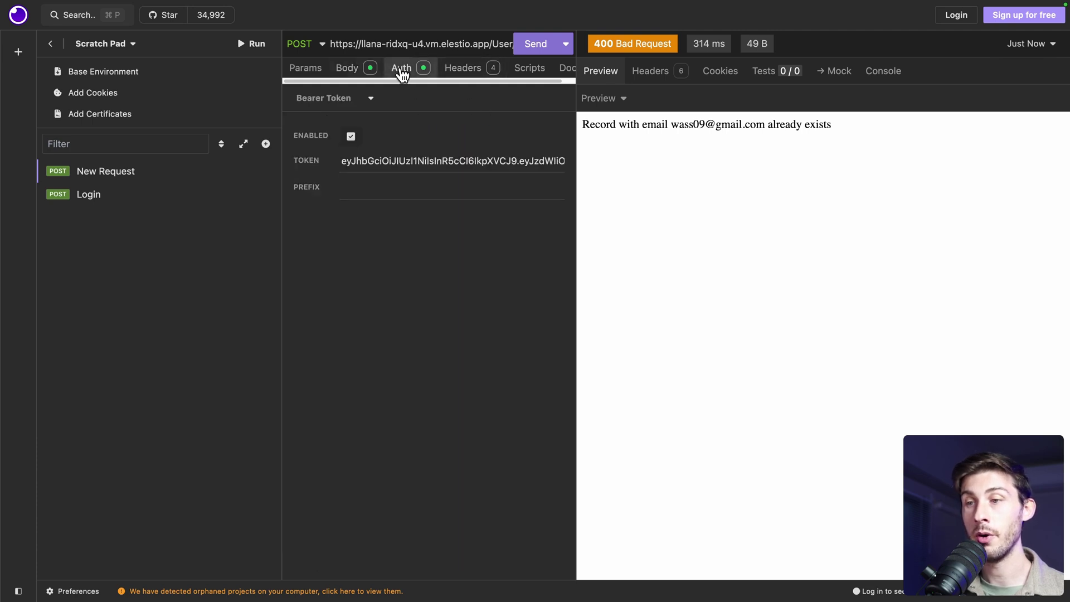
{"action": "left_click", "coordinate": [487, 164]}
{"action": "type", "text": "Z"}
{"action": "left_click", "coordinate": [531, 48]}
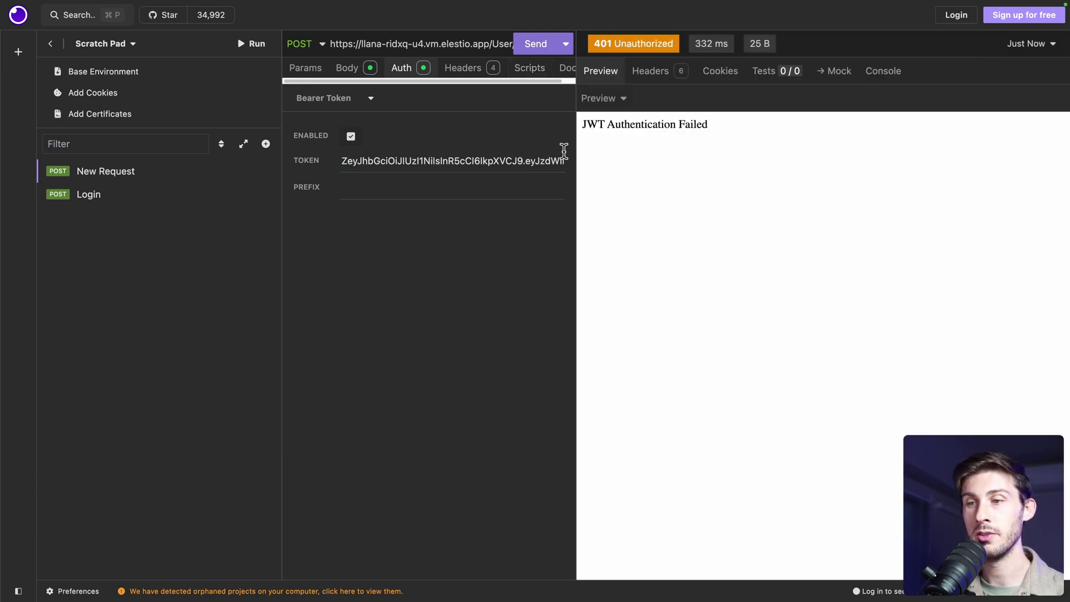
{"action": "left_click", "coordinate": [350, 164]}
{"action": "key", "text": "BackSpace"}
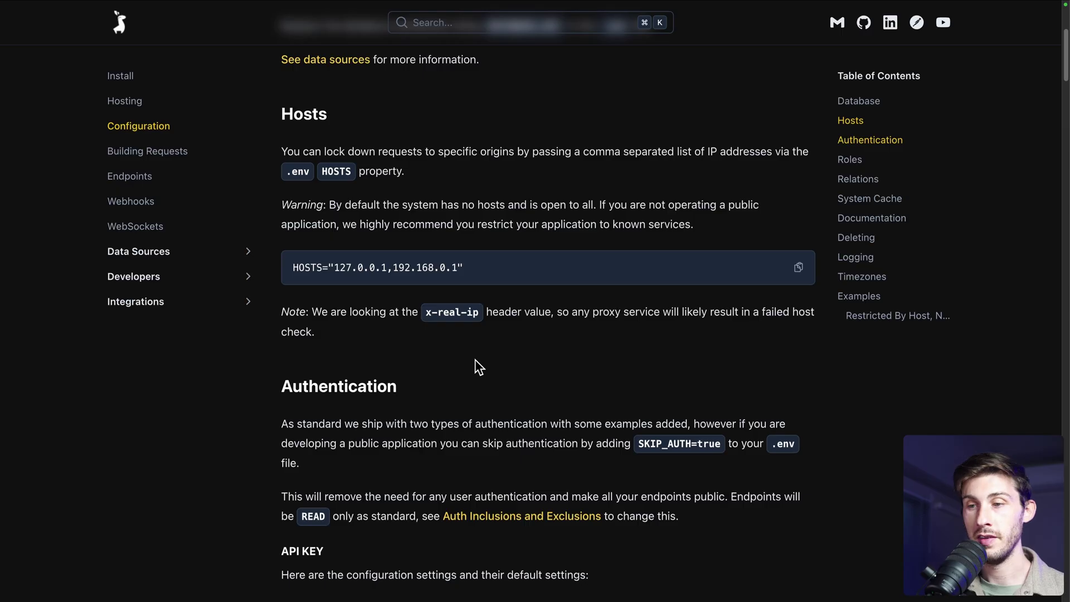
Begin renaming the request, typing 'Crea' as the new name
{"action": "scroll", "coordinate": [477, 359], "scroll_direction": "down", "scroll_amount": 4}
{"action": "scroll", "coordinate": [477, 359], "scroll_direction": "down", "scroll_amount": 2}
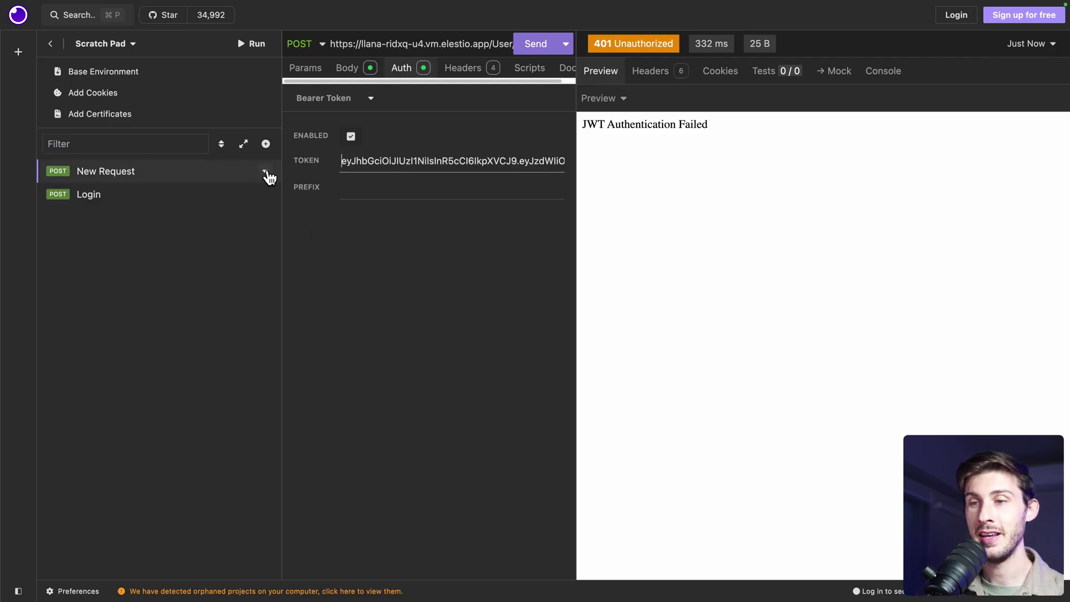
{"action": "left_click", "coordinate": [266, 173]}
{"action": "left_click", "coordinate": [305, 322]}
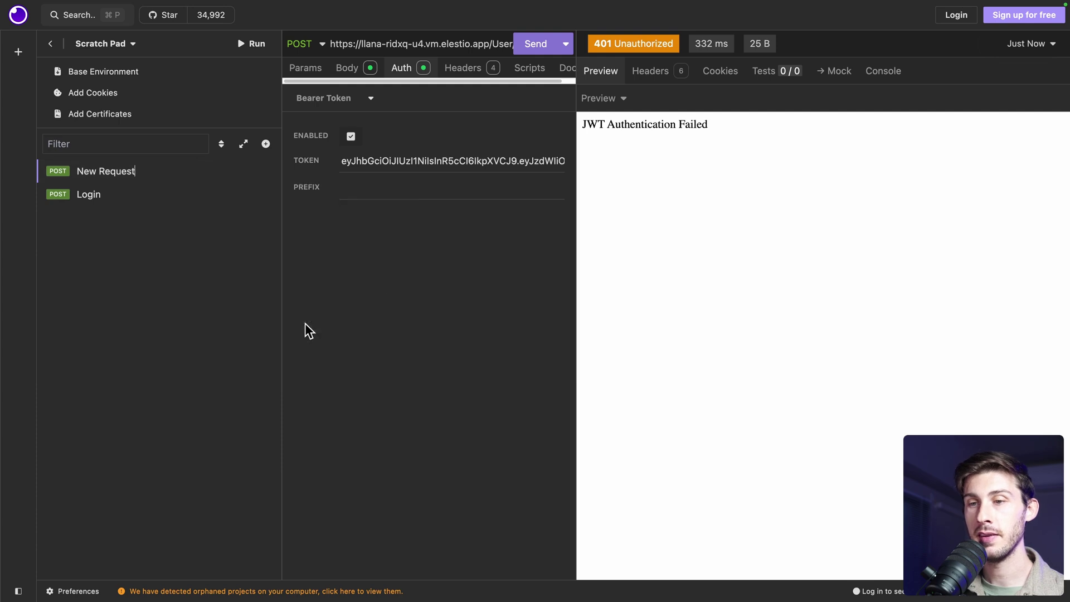
{"action": "type", "text": "Crea"}
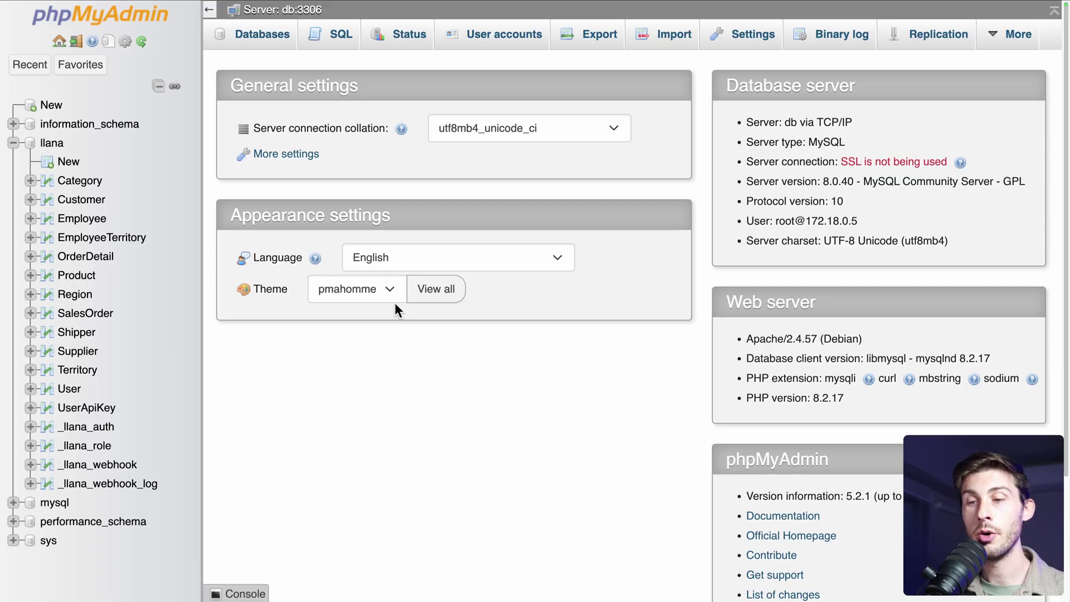
Open the User table in phpMyAdmin to confirm the new USER row with id 3
{"action": "left_click", "coordinate": [69, 390]}
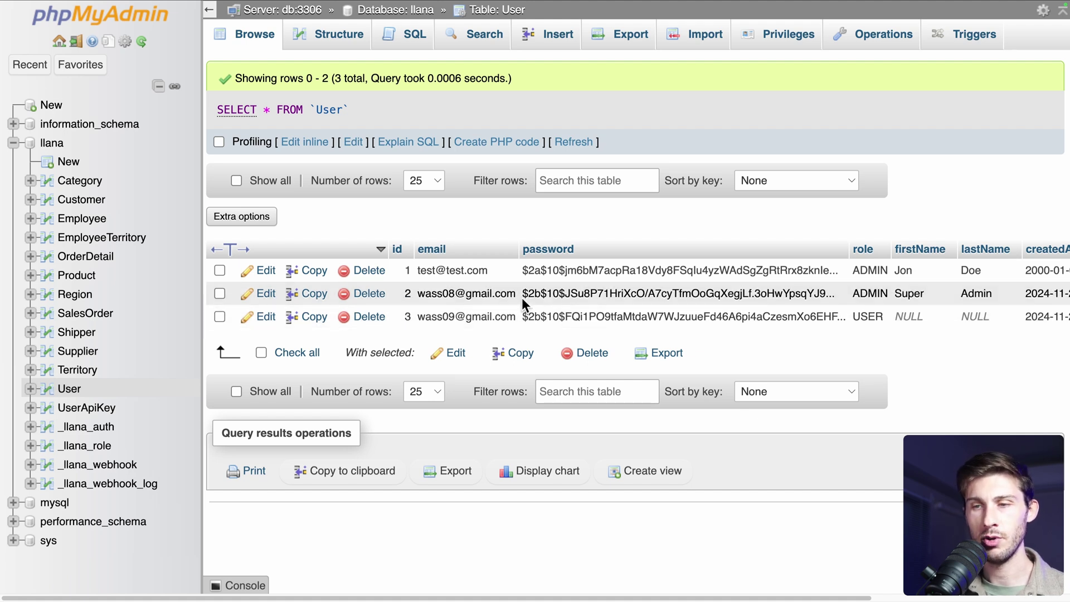
{"action": "scroll", "coordinate": [730, 299], "scroll_direction": "right", "scroll_amount": 5}
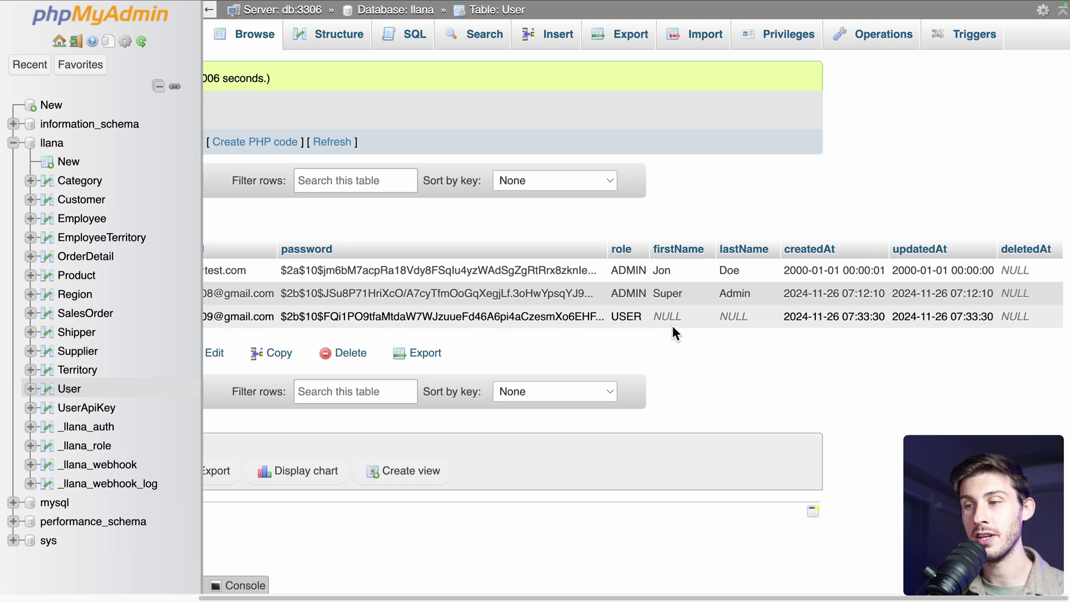
{"action": "scroll", "coordinate": [672, 326], "scroll_direction": "left", "scroll_amount": 5}
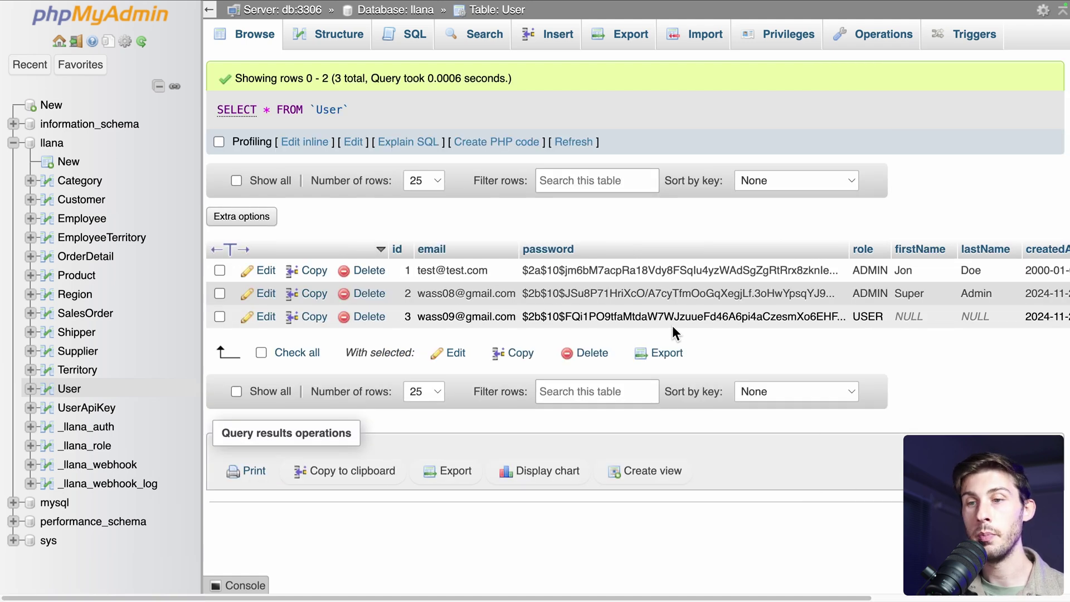
Open the Product table and scroll through its 77 rows
{"action": "left_click", "coordinate": [77, 277]}
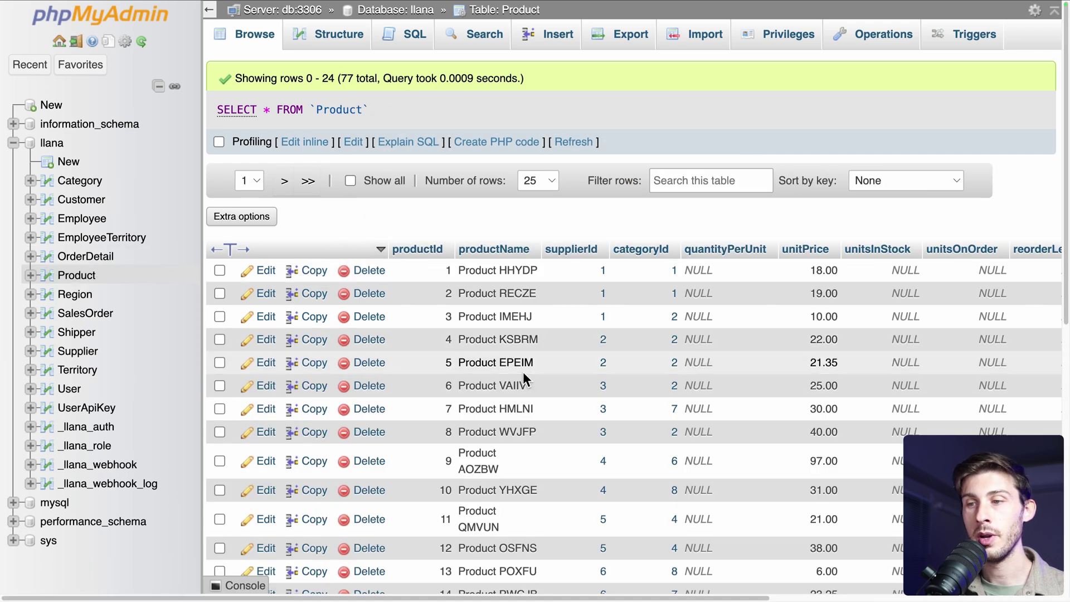
{"action": "scroll", "coordinate": [523, 376], "scroll_direction": "down", "scroll_amount": 3}
{"action": "scroll", "coordinate": [523, 372], "scroll_direction": "down", "scroll_amount": 6}
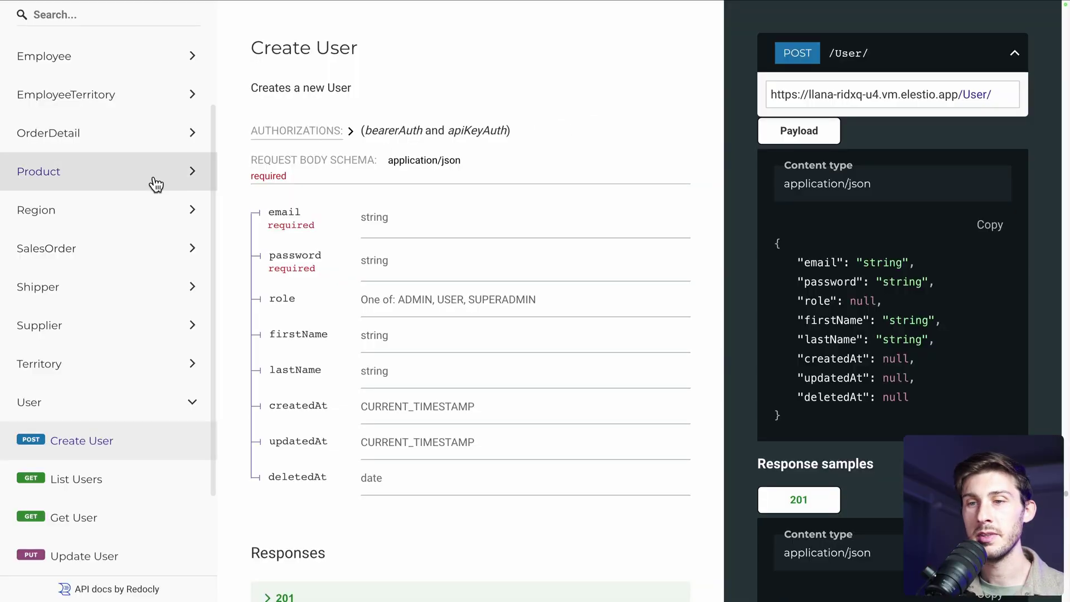
Expand the Product group and open its Schema and List Products docs, noting the page parameter
{"action": "left_click", "coordinate": [144, 183]}
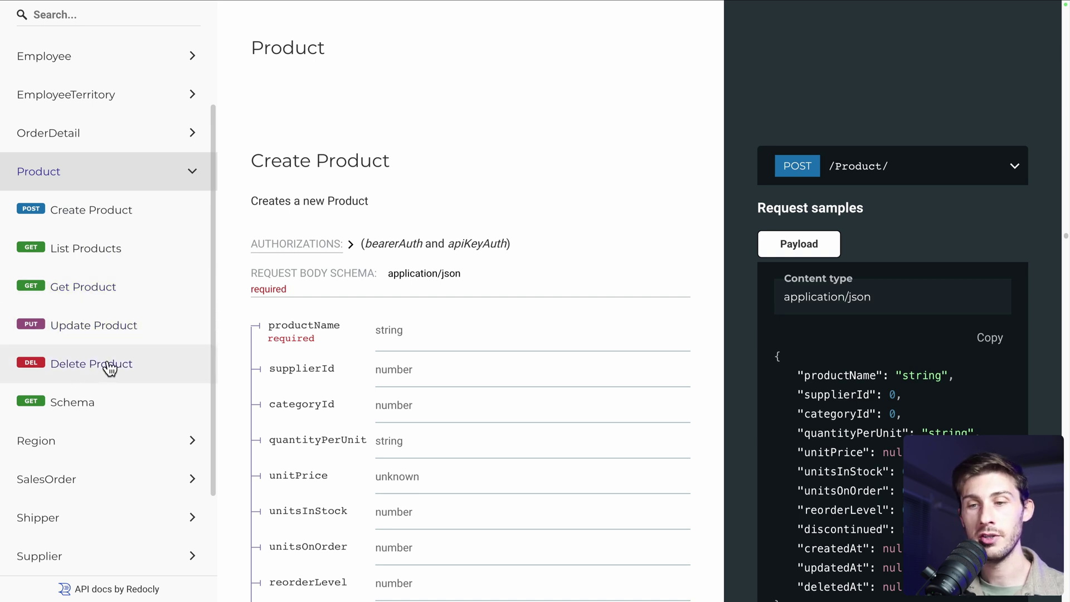
{"action": "left_click", "coordinate": [101, 402]}
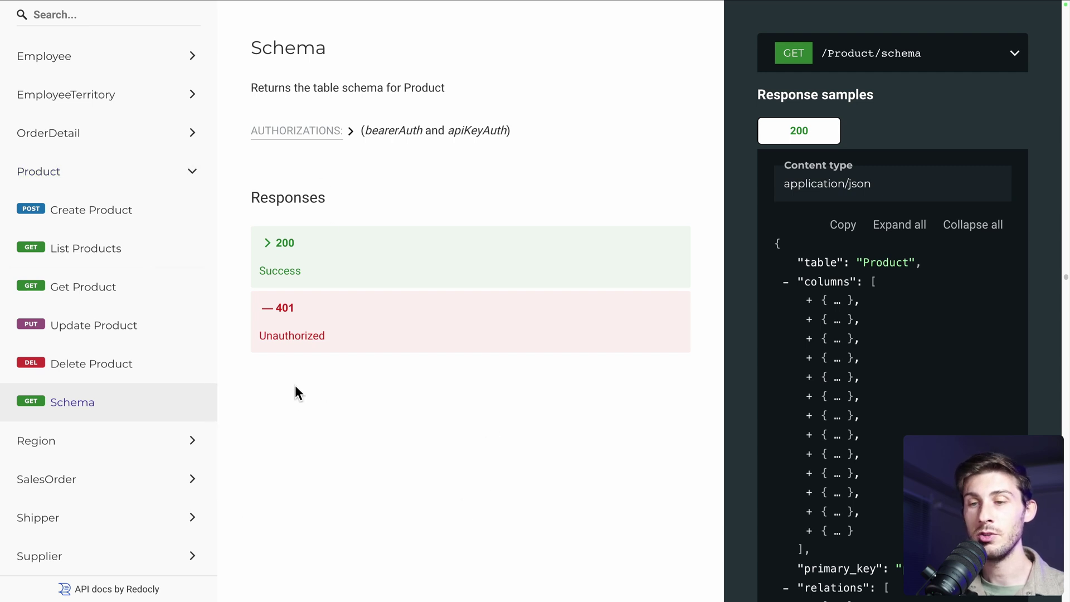
{"action": "left_click", "coordinate": [75, 261]}
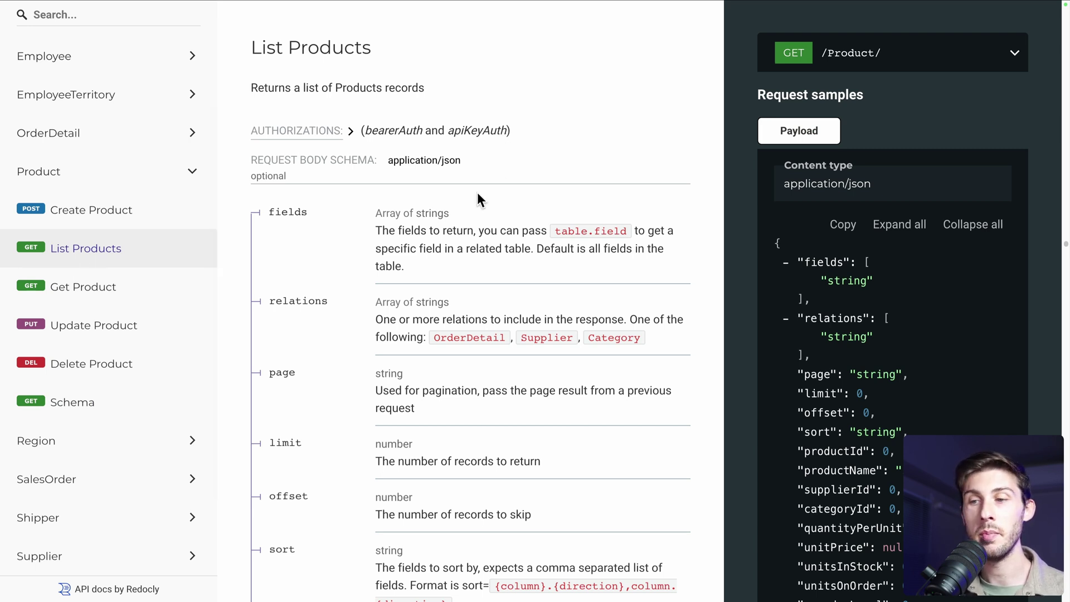
{"action": "scroll", "coordinate": [477, 193], "scroll_direction": "down", "scroll_amount": 2}
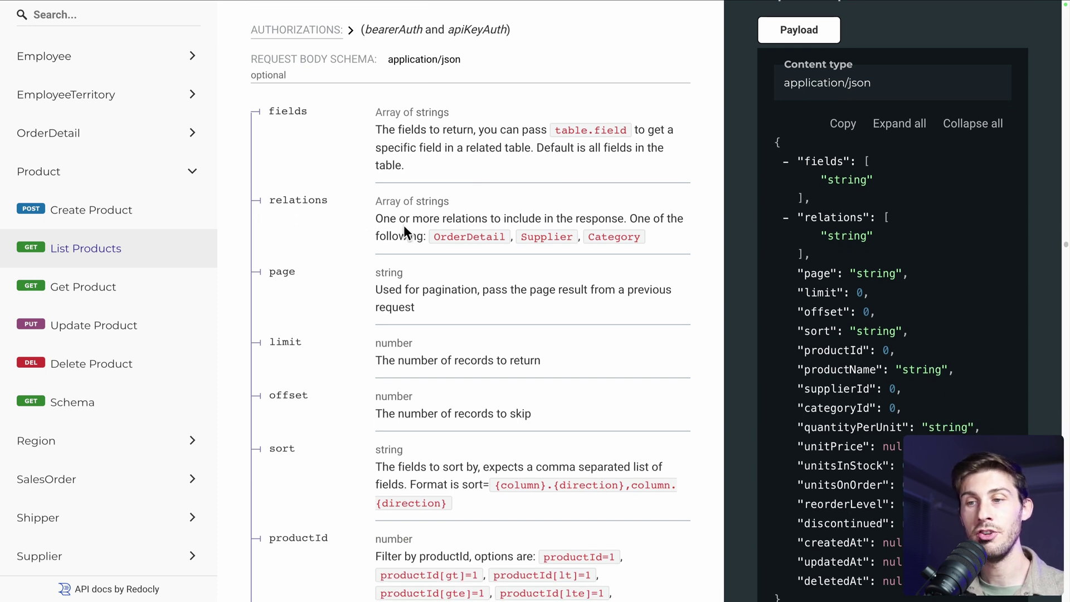
{"action": "left_click_drag", "start_coordinate": [266, 275], "coordinate": [333, 276]}
{"action": "left_click", "coordinate": [331, 277]}
Review the limit parameter, then reveal and select the full GET /Product/ request URL
{"action": "left_click_drag", "start_coordinate": [262, 329], "coordinate": [330, 404]}
{"action": "left_click", "coordinate": [330, 403]}
{"action": "scroll", "coordinate": [330, 403], "scroll_direction": "down", "scroll_amount": 3}
{"action": "scroll", "coordinate": [330, 404], "scroll_direction": "down", "scroll_amount": 2}
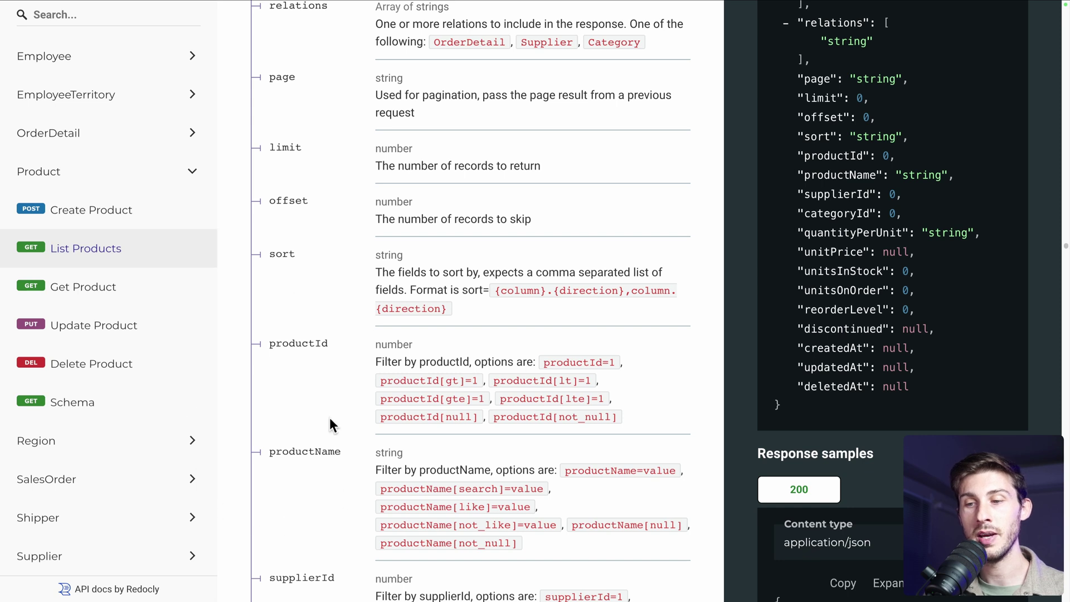
{"action": "scroll", "coordinate": [330, 418], "scroll_direction": "down", "scroll_amount": 4}
{"action": "scroll", "coordinate": [330, 419], "scroll_direction": "down", "scroll_amount": 3}
{"action": "scroll", "coordinate": [330, 420], "scroll_direction": "up", "scroll_amount": 1}
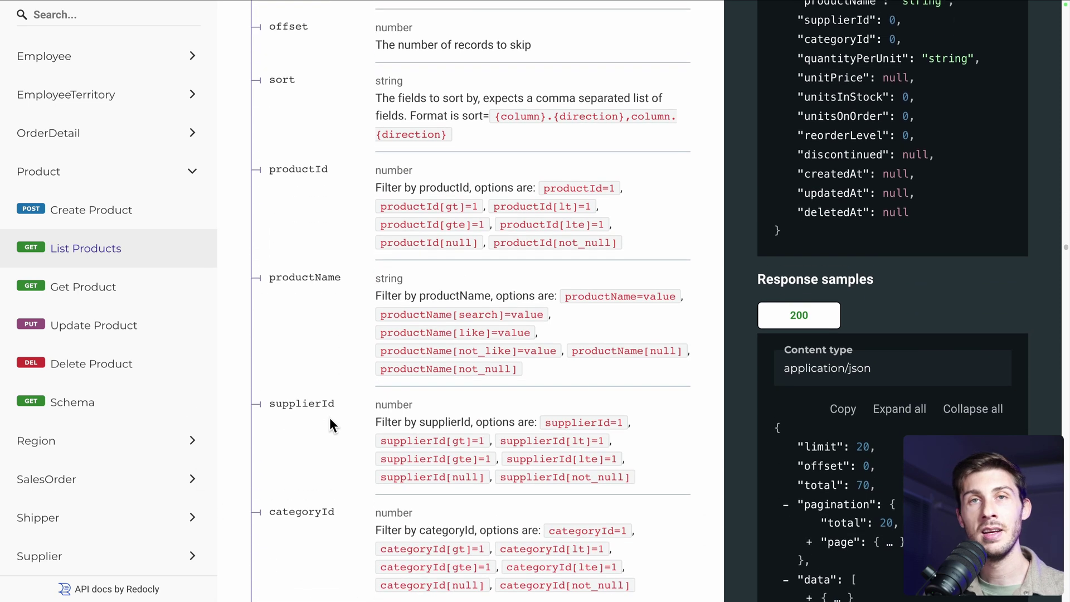
{"action": "scroll", "coordinate": [329, 418], "scroll_direction": "up", "scroll_amount": 18}
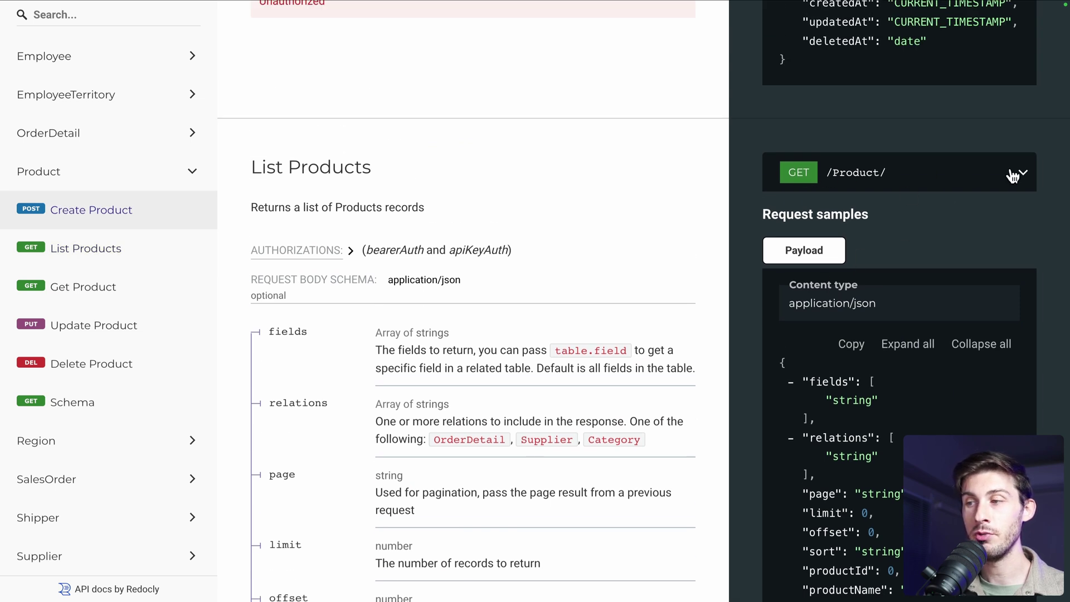
{"action": "left_click", "coordinate": [1018, 173]}
{"action": "left_click", "coordinate": [917, 219]}
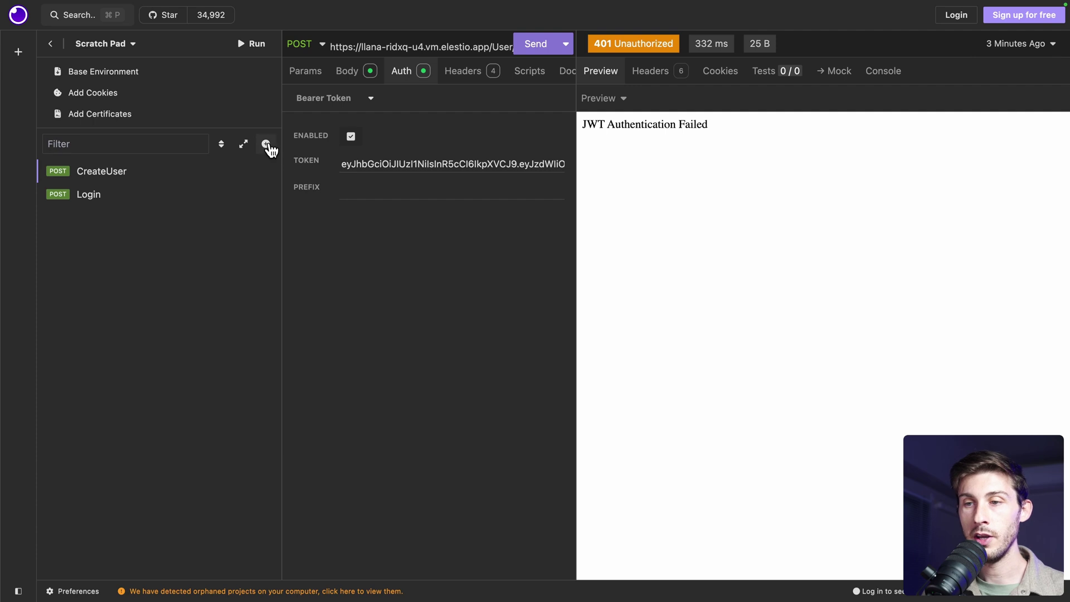
Create a ListProducts GET request with the pasted /Product/ URL and send it unauthenticated
{"action": "left_click", "coordinate": [266, 144]}
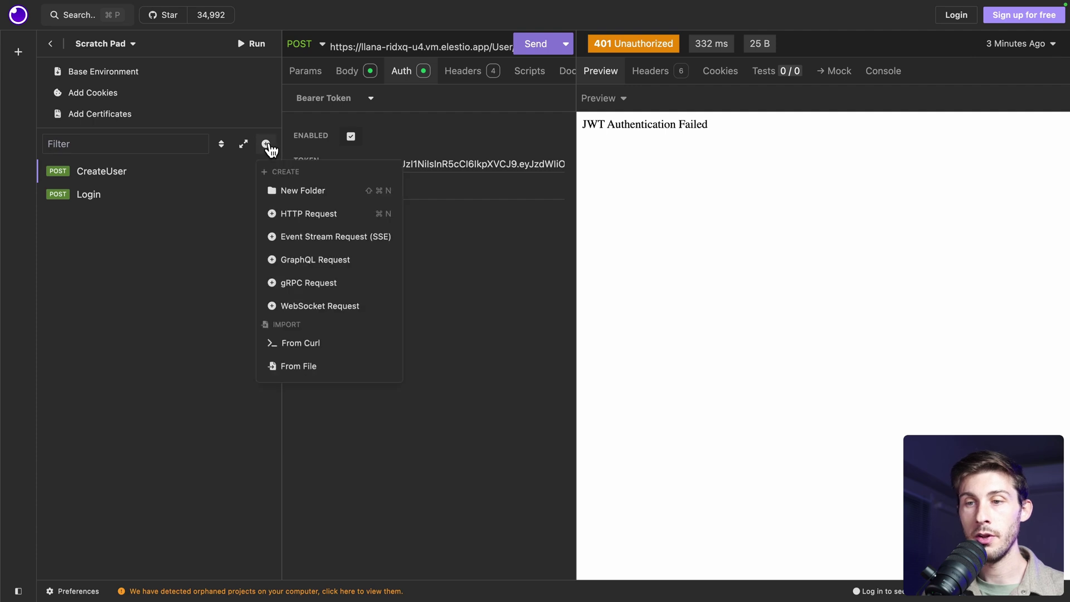
{"action": "left_click", "coordinate": [297, 214]}
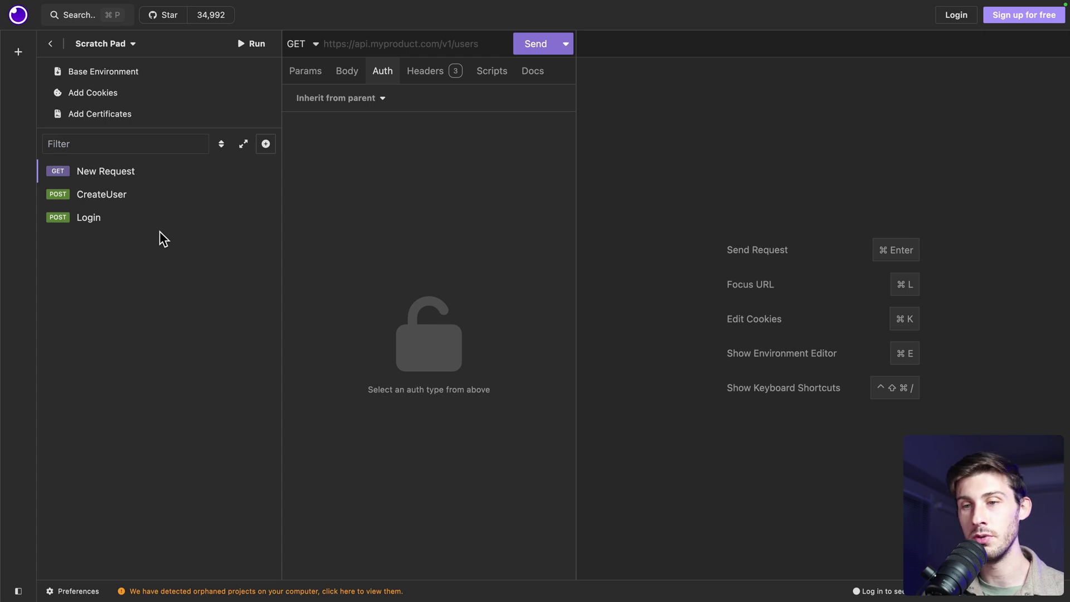
{"action": "left_click", "coordinate": [263, 171]}
{"action": "left_click", "coordinate": [288, 321]}
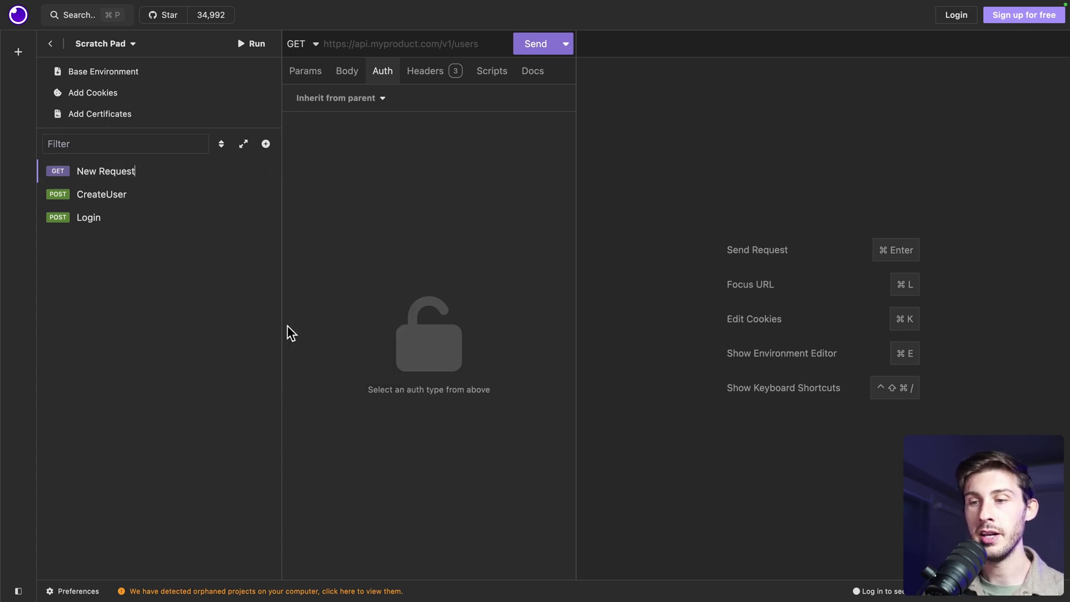
{"action": "type", "text": "ListProducts"}
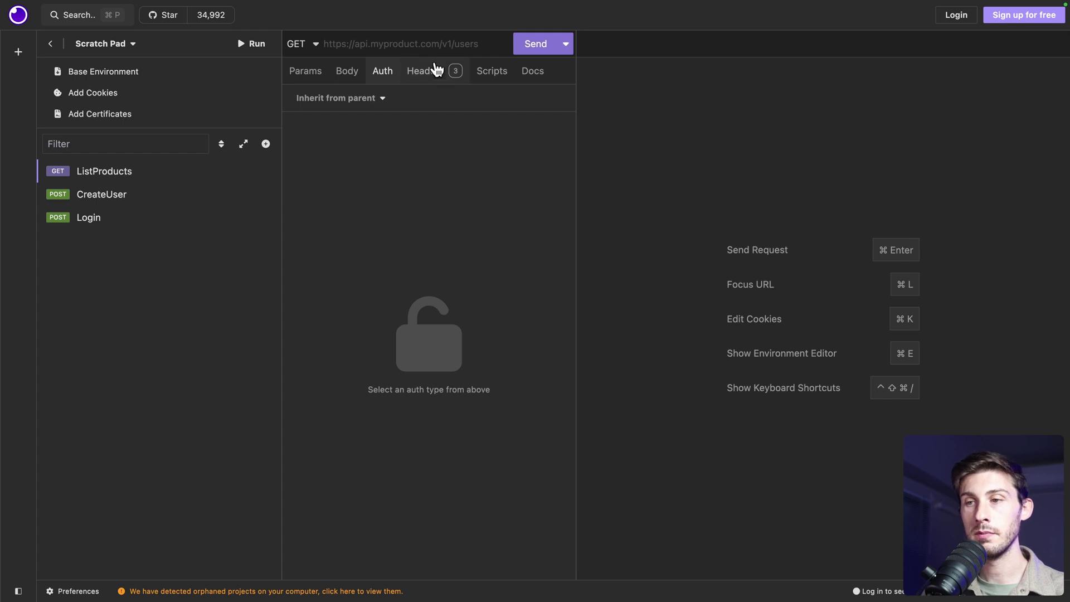
{"action": "left_click", "coordinate": [424, 44]}
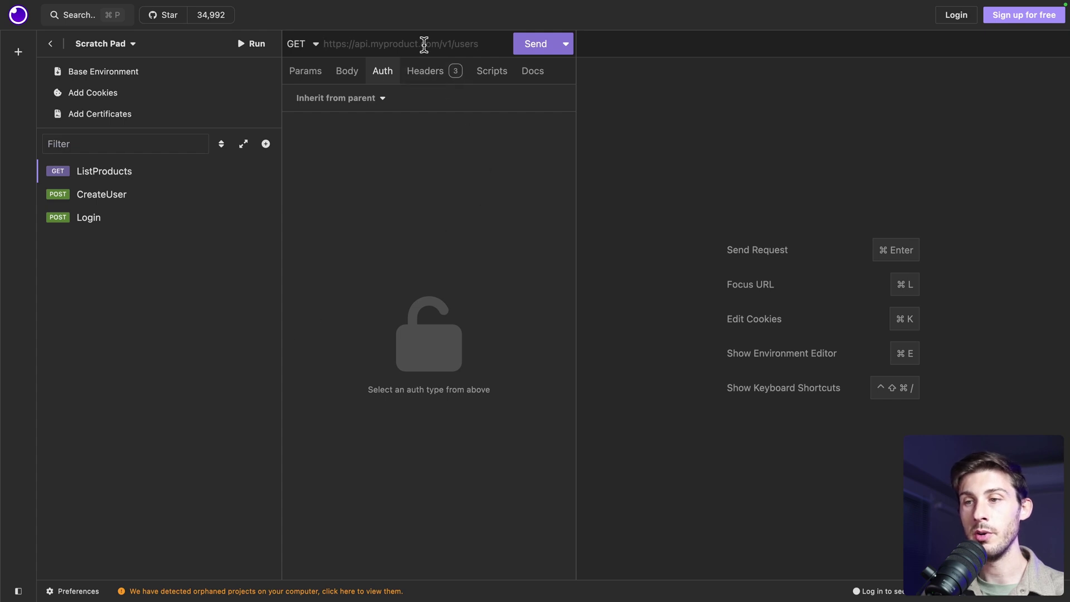
{"action": "key", "text": "super+v"}
{"action": "left_click", "coordinate": [529, 49]}
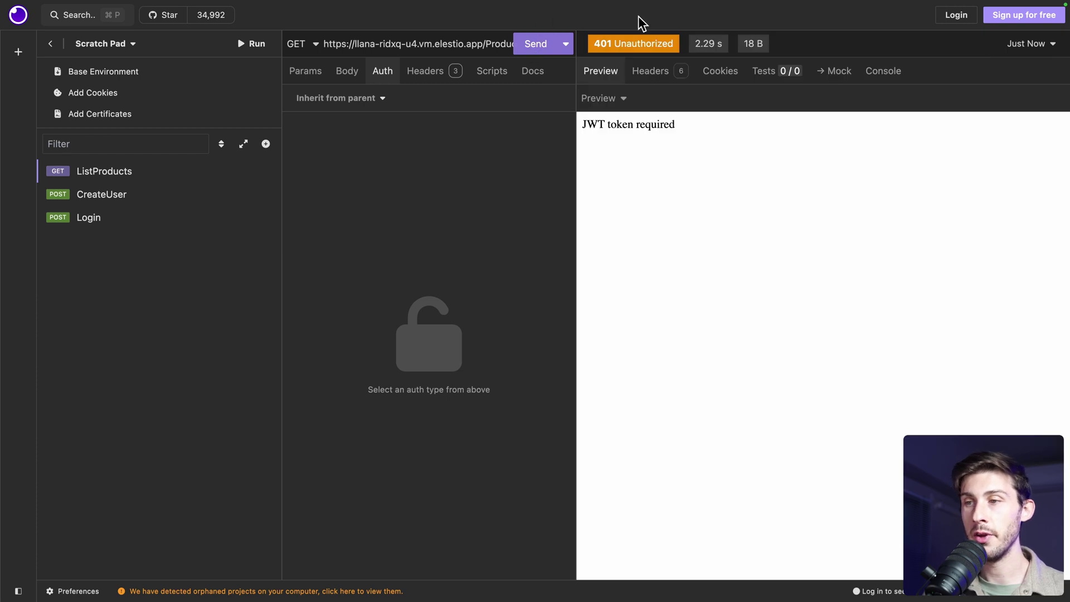
Add Bearer Token auth using CreateUser's token and resend, getting 200 OK with 20 of 77 products
{"action": "left_click", "coordinate": [370, 100]}
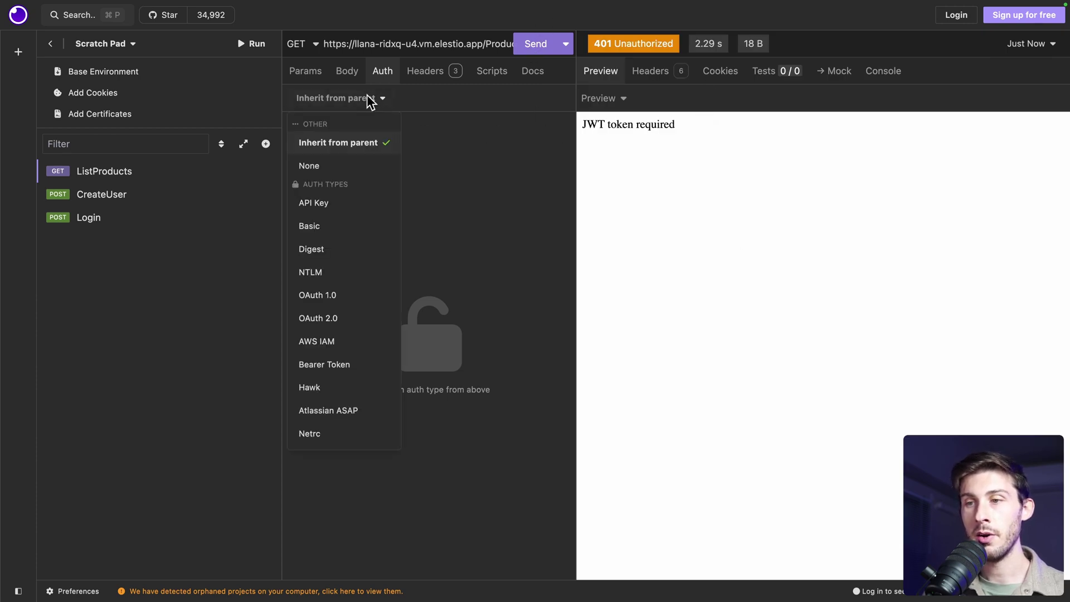
{"action": "left_click", "coordinate": [315, 359]}
{"action": "left_click", "coordinate": [127, 204]}
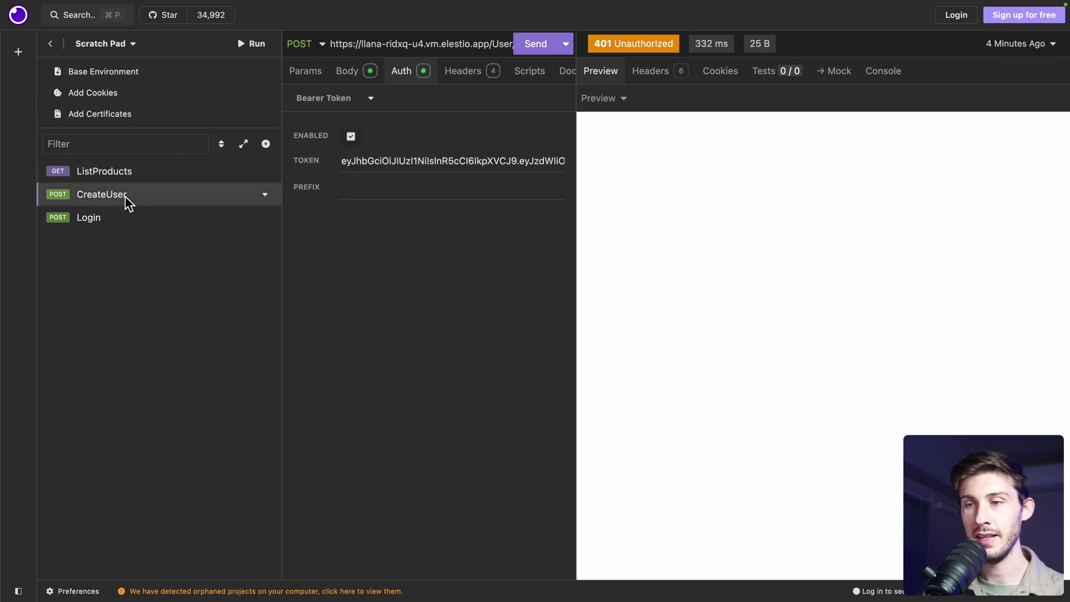
{"action": "left_click", "coordinate": [395, 160]}
{"action": "key", "text": "ctrl+a"}
{"action": "key", "text": "ctrl+c"}
{"action": "left_click", "coordinate": [87, 171]}
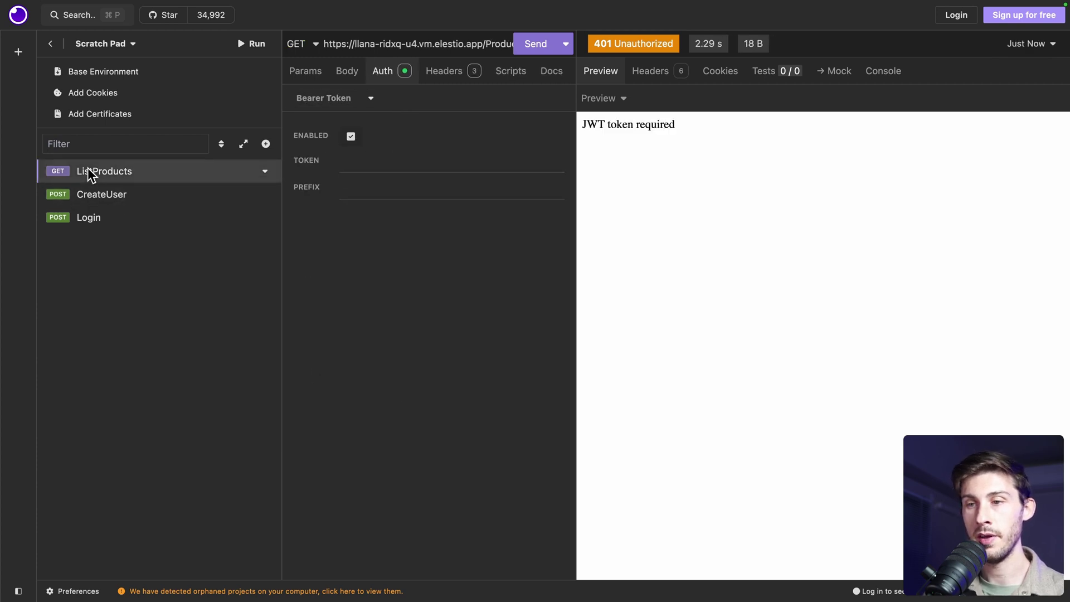
{"action": "left_click", "coordinate": [355, 161]}
{"action": "key", "text": "ctrl+v"}
{"action": "left_click", "coordinate": [535, 45]}
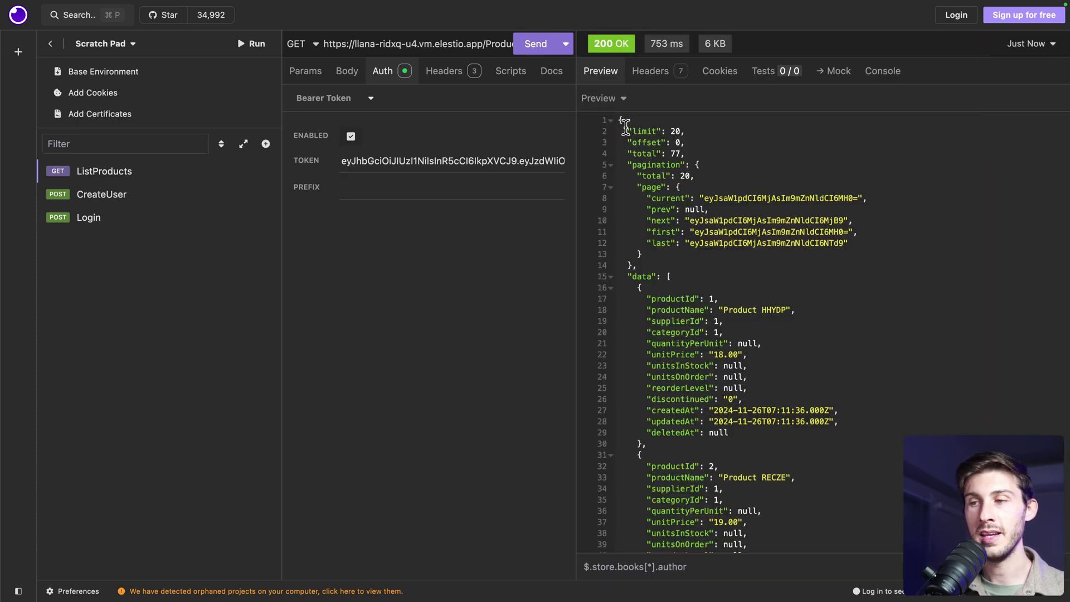
Point out the response's limit 20, offset 0, total and current page cursor values
{"action": "left_click_drag", "start_coordinate": [625, 127], "coordinate": [691, 128]}
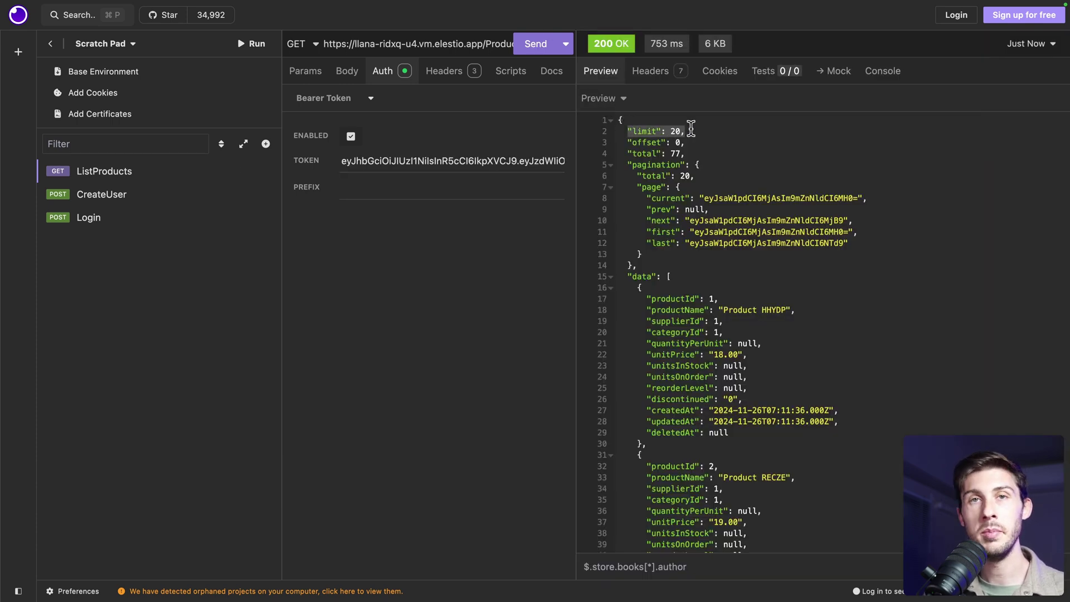
{"action": "left_click", "coordinate": [738, 140]}
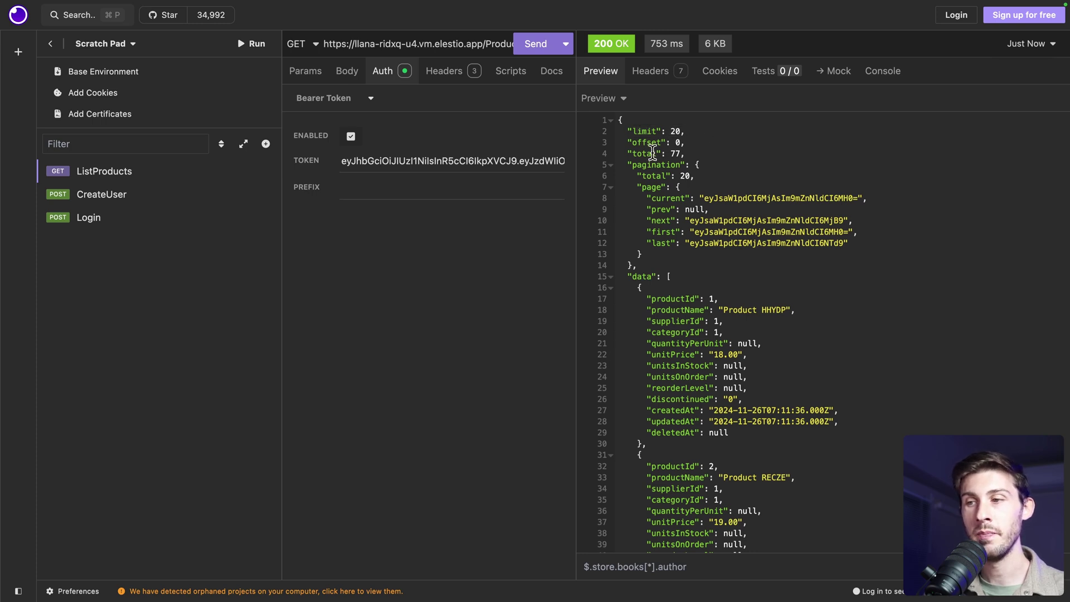
{"action": "mouse_move", "coordinate": [625, 143]}
{"action": "left_mouse_down"}
{"action": "mouse_move", "coordinate": [700, 142]}
{"action": "mouse_move", "coordinate": [633, 153]}
{"action": "left_mouse_up"}
{"action": "left_click", "coordinate": [704, 143]}
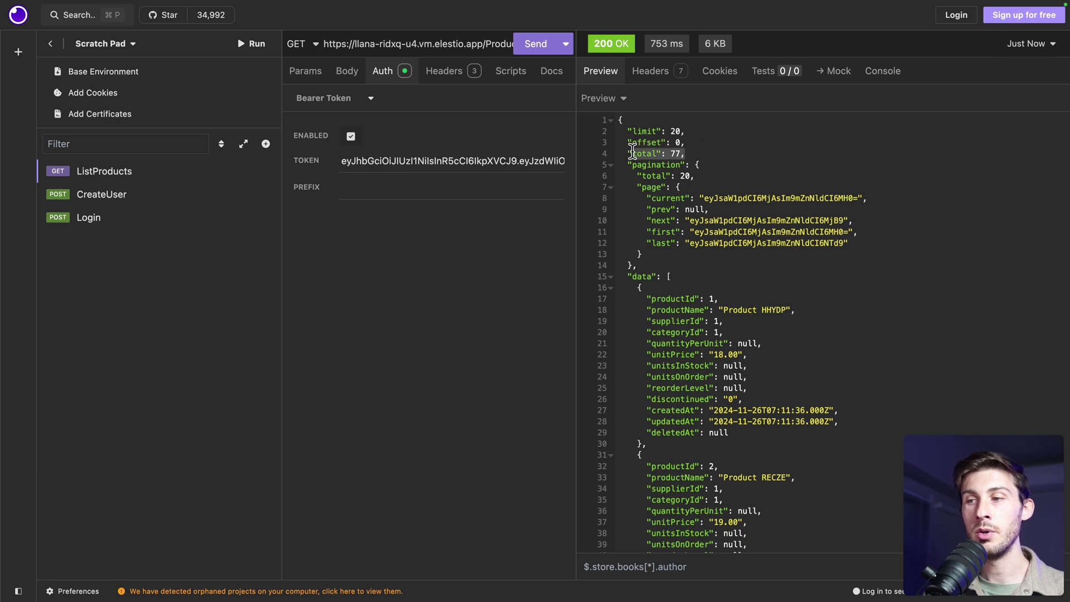
{"action": "left_click", "coordinate": [710, 158]}
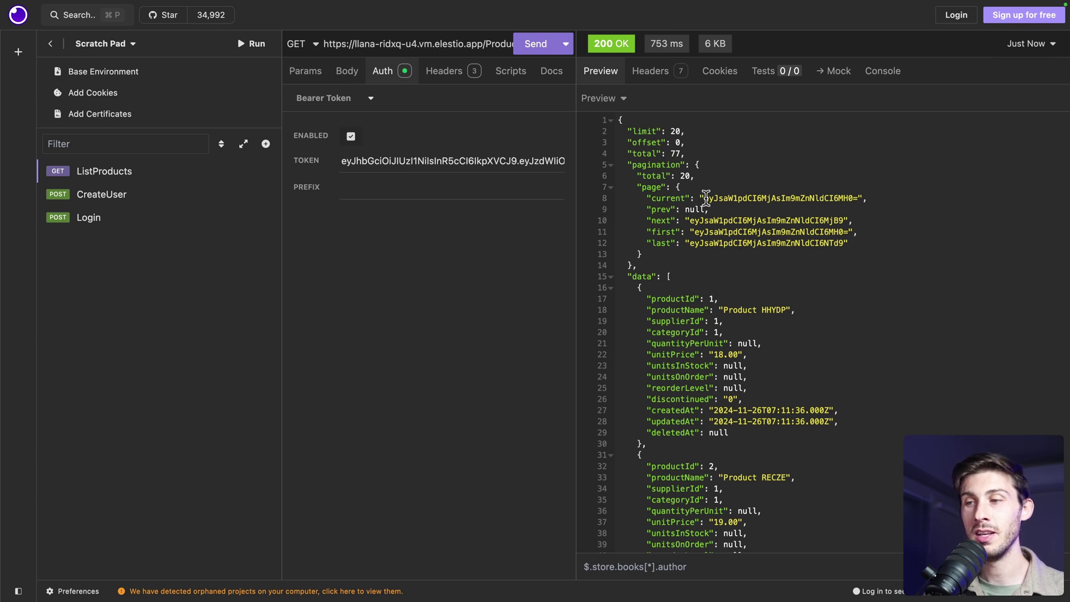
{"action": "left_click_drag", "start_coordinate": [701, 198], "coordinate": [879, 197]}
{"action": "left_click", "coordinate": [877, 204]}
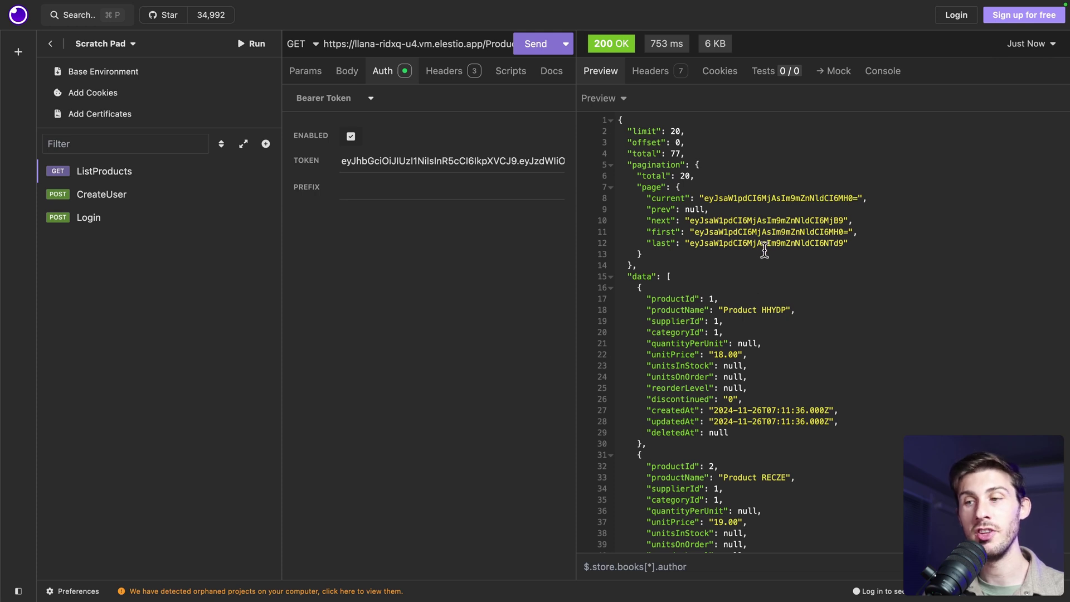
Scroll through the ListProducts JSON preview and reselect the "limit": 20 line at the top
{"action": "scroll", "coordinate": [764, 251], "scroll_direction": "down", "scroll_amount": 5}
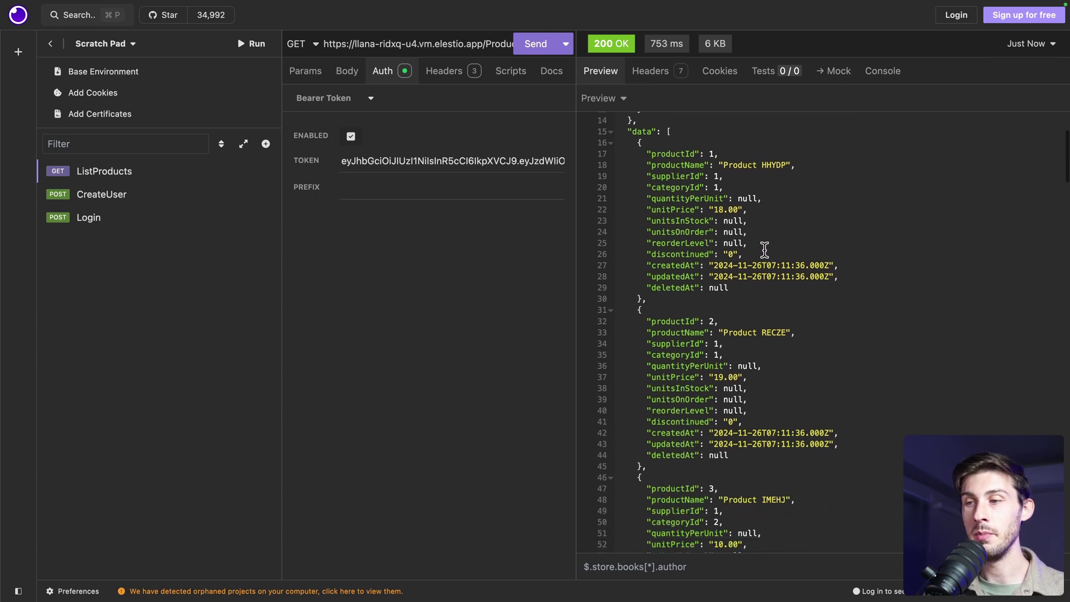
{"action": "left_click_drag", "start_coordinate": [668, 129], "coordinate": [666, 387]}
{"action": "scroll", "coordinate": [669, 384], "scroll_direction": "down", "scroll_amount": 8}
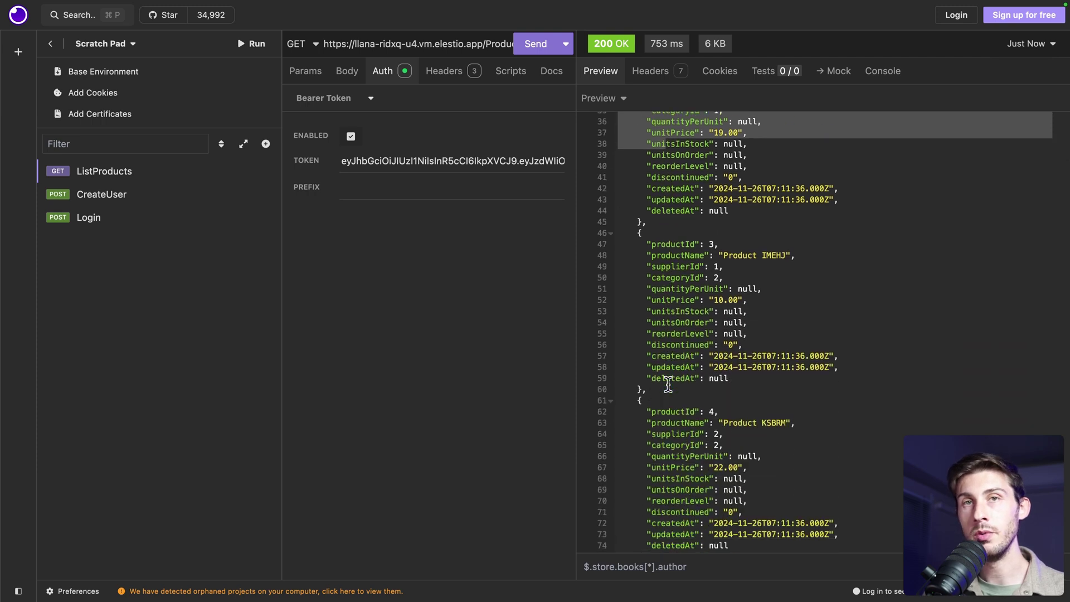
{"action": "left_click", "coordinate": [668, 385]}
{"action": "scroll", "coordinate": [668, 385], "scroll_direction": "up", "scroll_amount": 10}
{"action": "scroll", "coordinate": [668, 385], "scroll_direction": "down", "scroll_amount": 3}
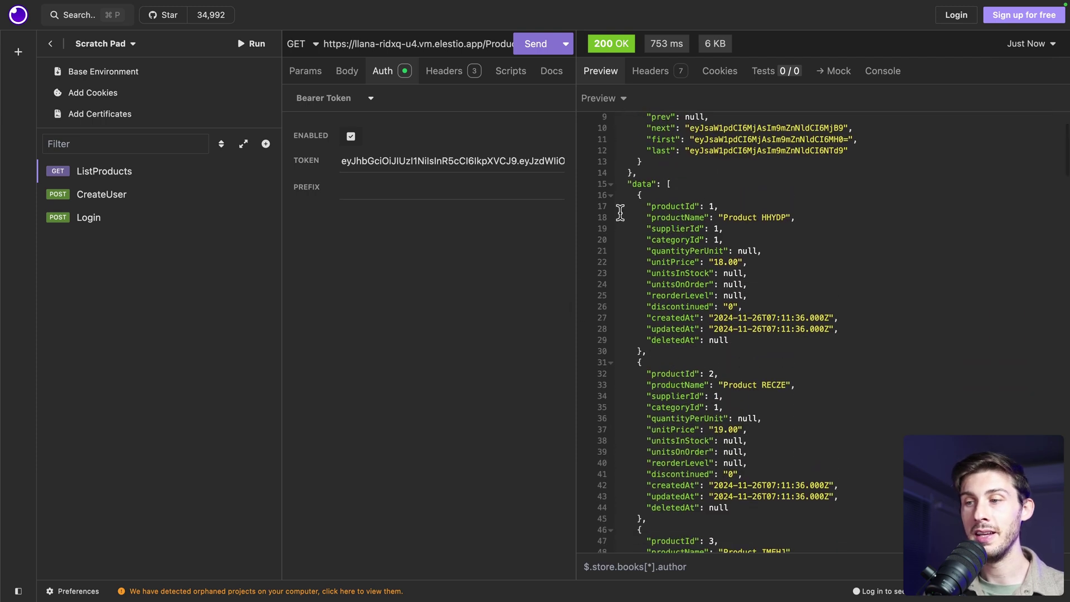
{"action": "scroll", "coordinate": [761, 470], "scroll_direction": "up", "scroll_amount": 3}
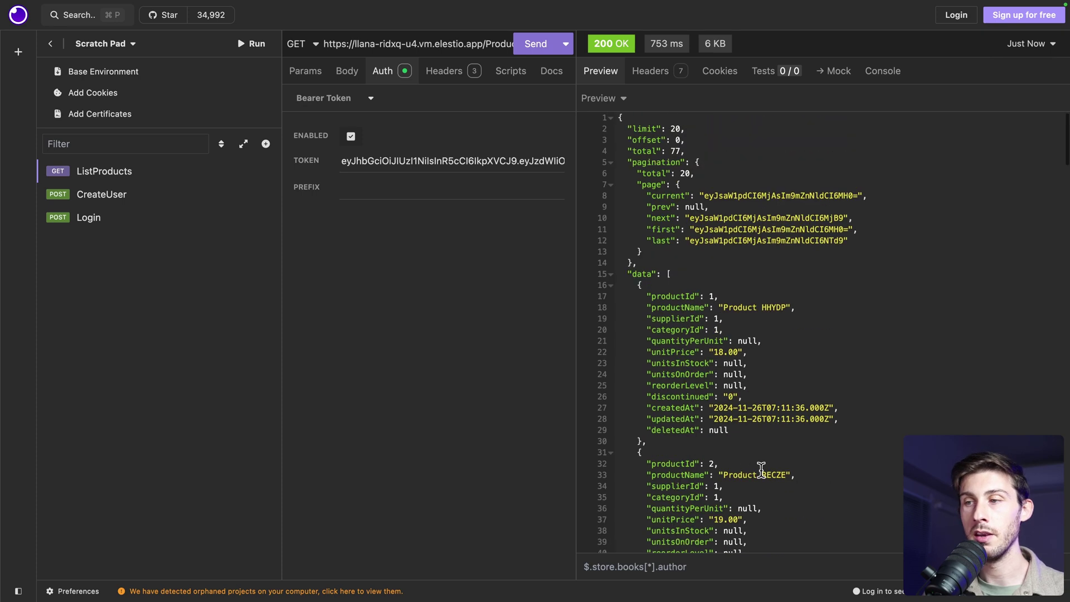
{"action": "left_click_drag", "start_coordinate": [685, 132], "coordinate": [615, 129]}
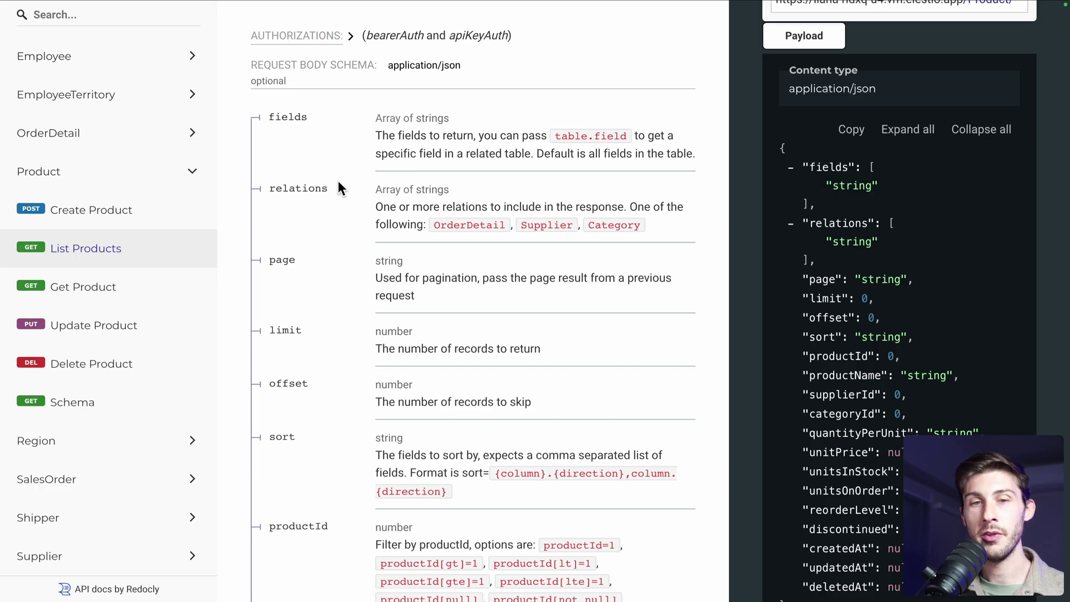
{"action": "scroll", "coordinate": [337, 180], "scroll_direction": "down", "scroll_amount": 2}
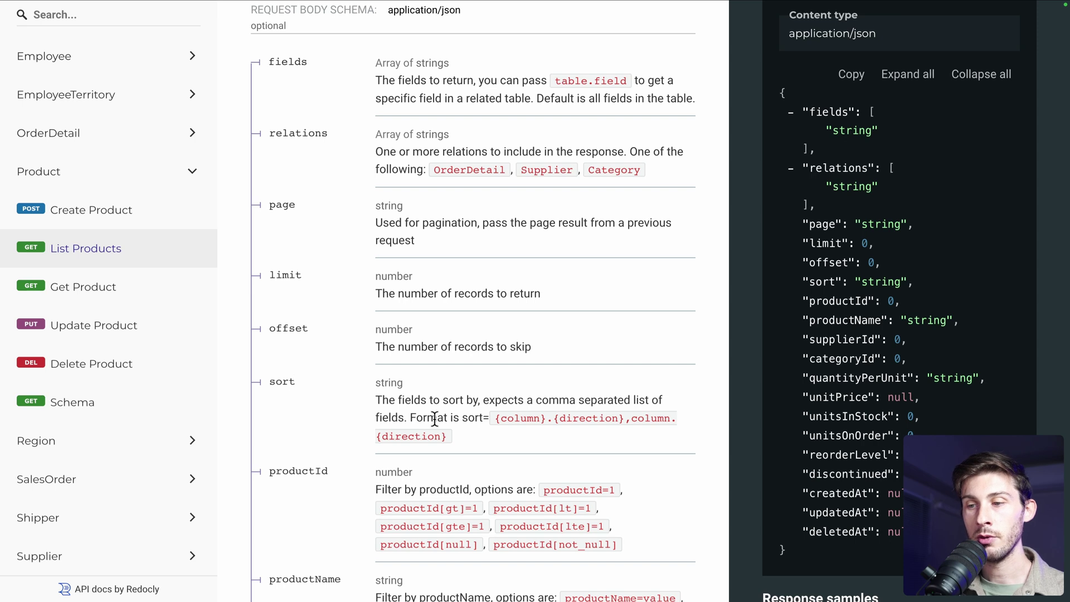
{"action": "left_click_drag", "start_coordinate": [495, 418], "coordinate": [614, 418]}
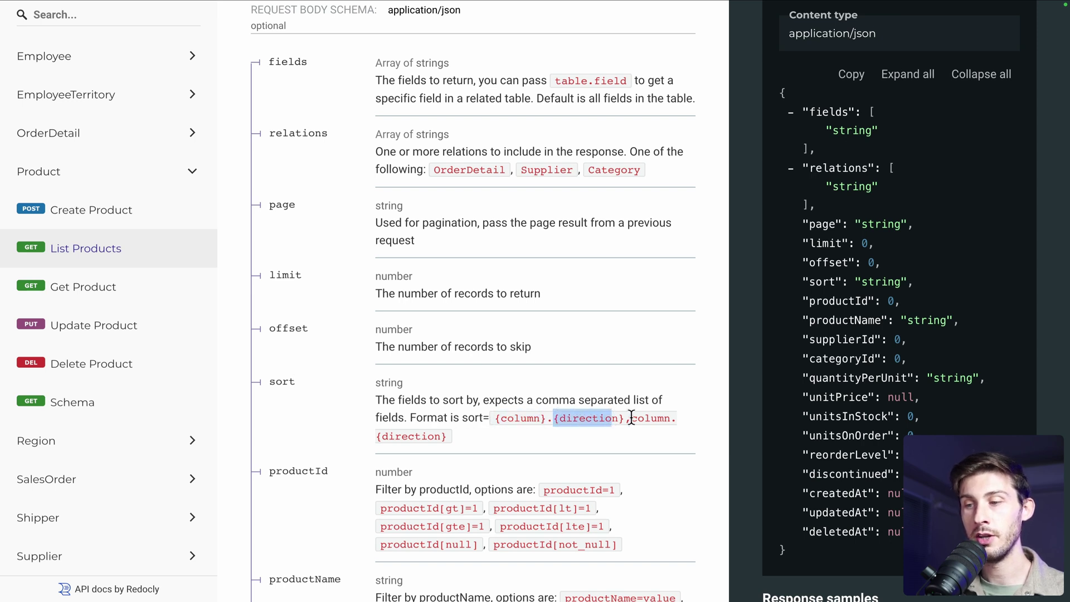
{"action": "left_click", "coordinate": [630, 417]}
Add a sort query parameter to ListProducts, removing the extra empty parameter row
{"action": "key", "text": "super+Tab"}
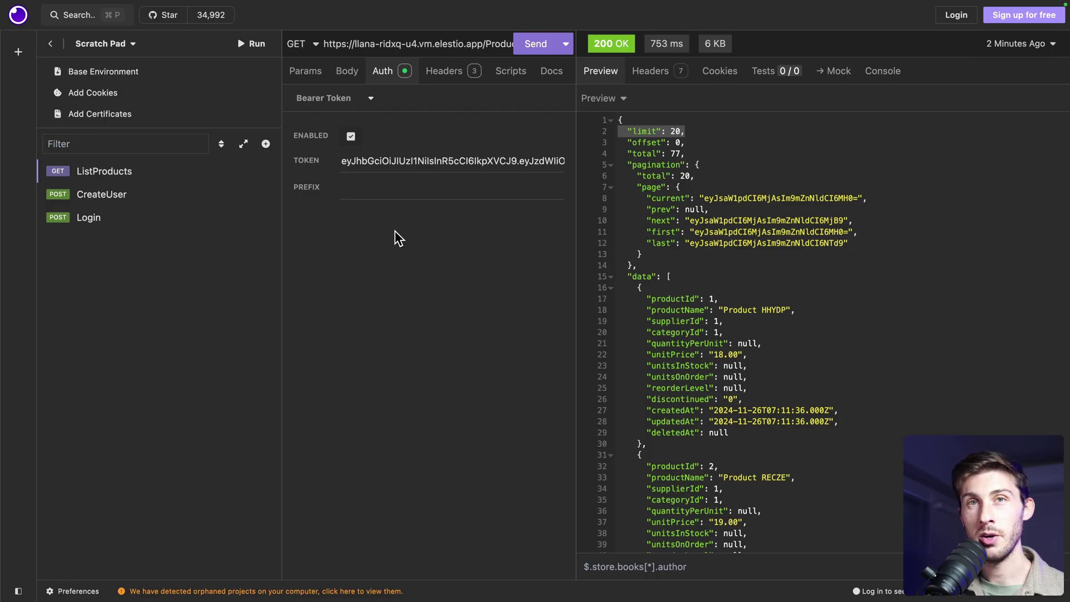
{"action": "left_click", "coordinate": [310, 75]}
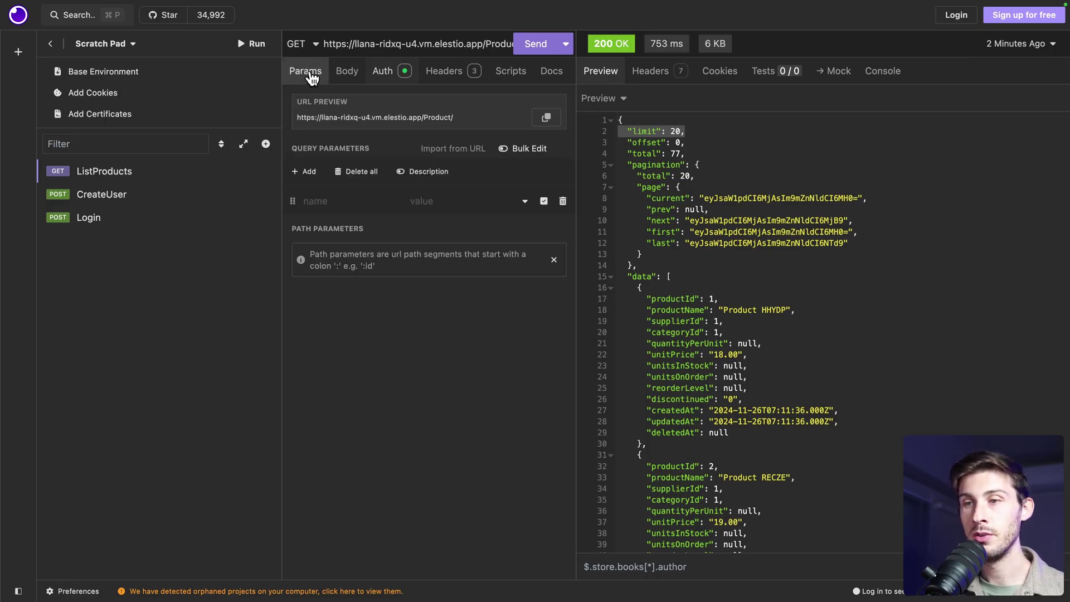
{"action": "left_click", "coordinate": [300, 172]}
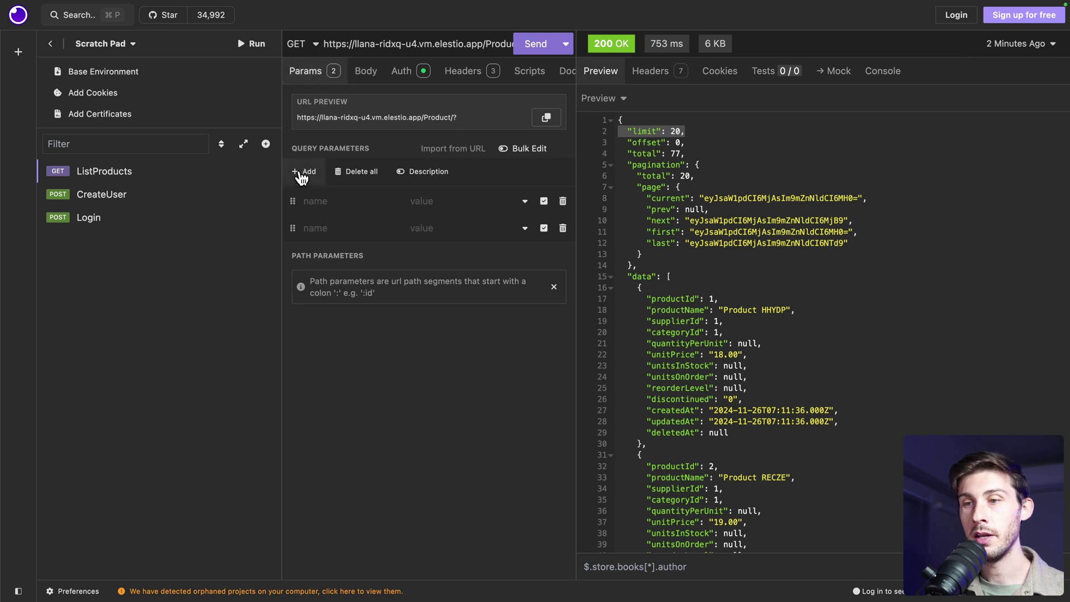
{"action": "left_click", "coordinate": [563, 228]}
{"action": "left_click", "coordinate": [563, 228]}
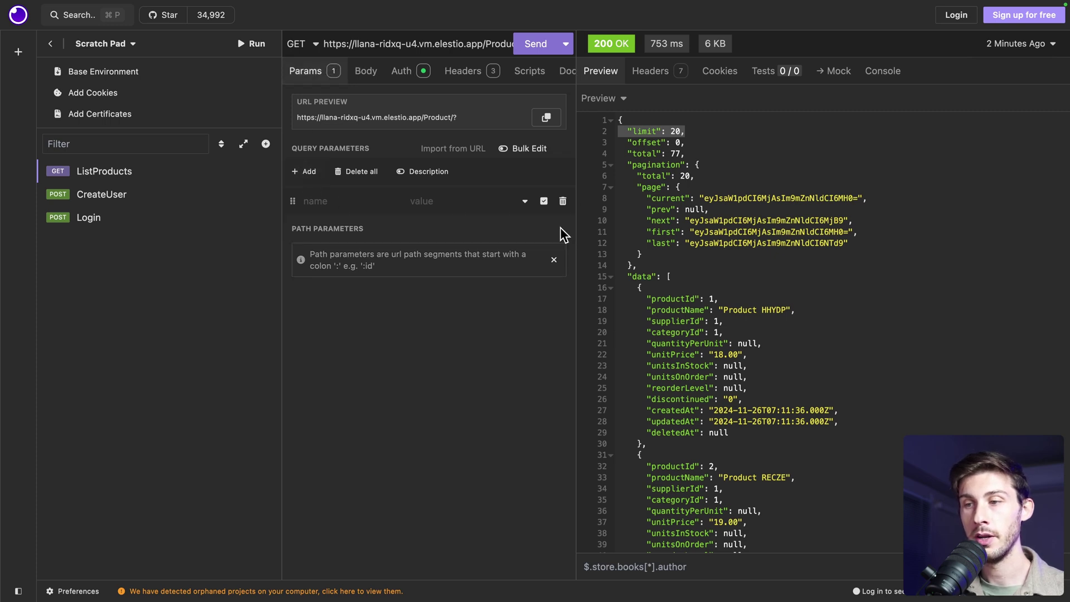
{"action": "left_click", "coordinate": [346, 198]}
{"action": "type", "text": "sort"}
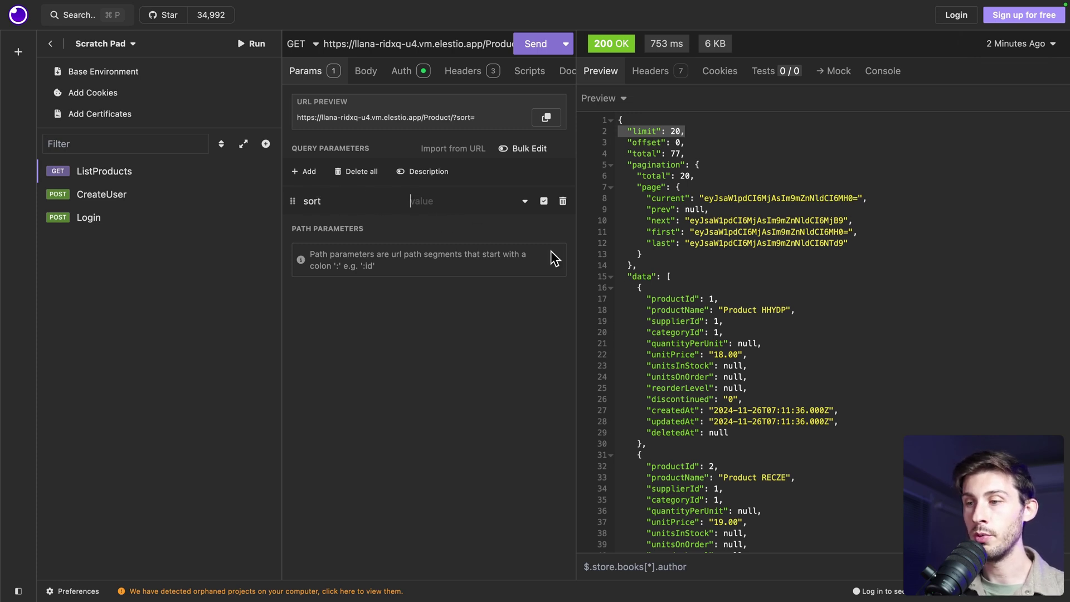
Set sort to productName.DESC and send, so Product ZZZHR is returned first
{"action": "double_click", "coordinate": [672, 310]}
{"action": "key", "text": "super+c"}
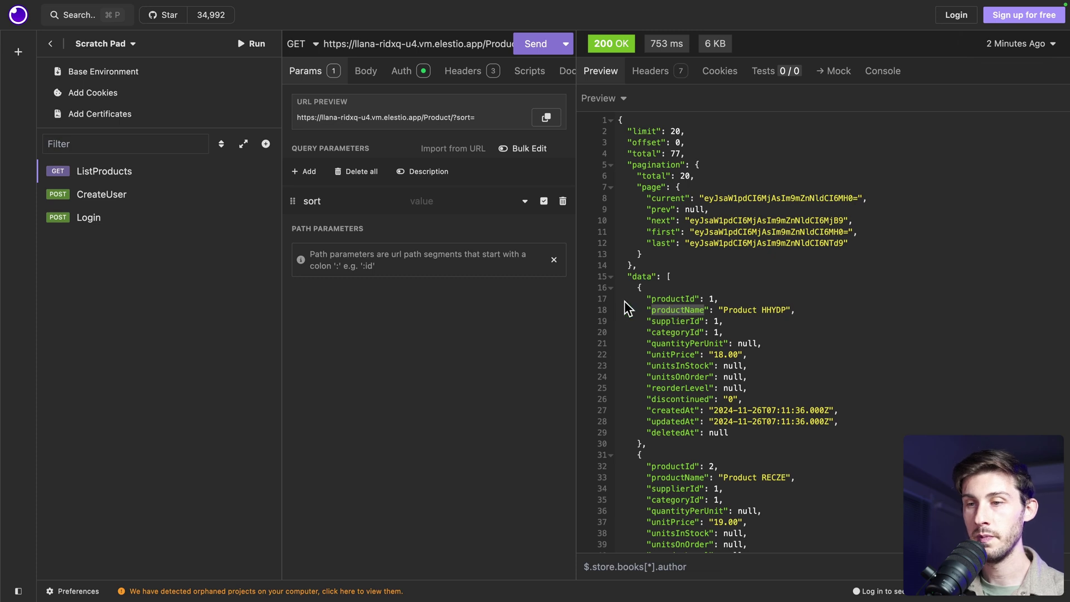
{"action": "left_click", "coordinate": [430, 201]}
{"action": "key", "text": "super+v"}
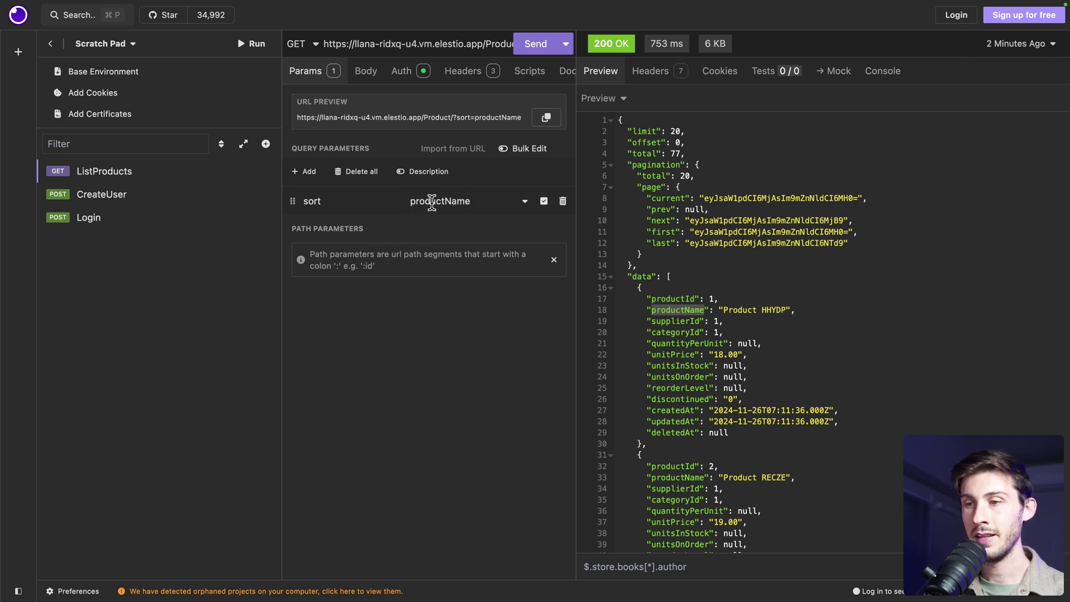
{"action": "type", "text": "."}
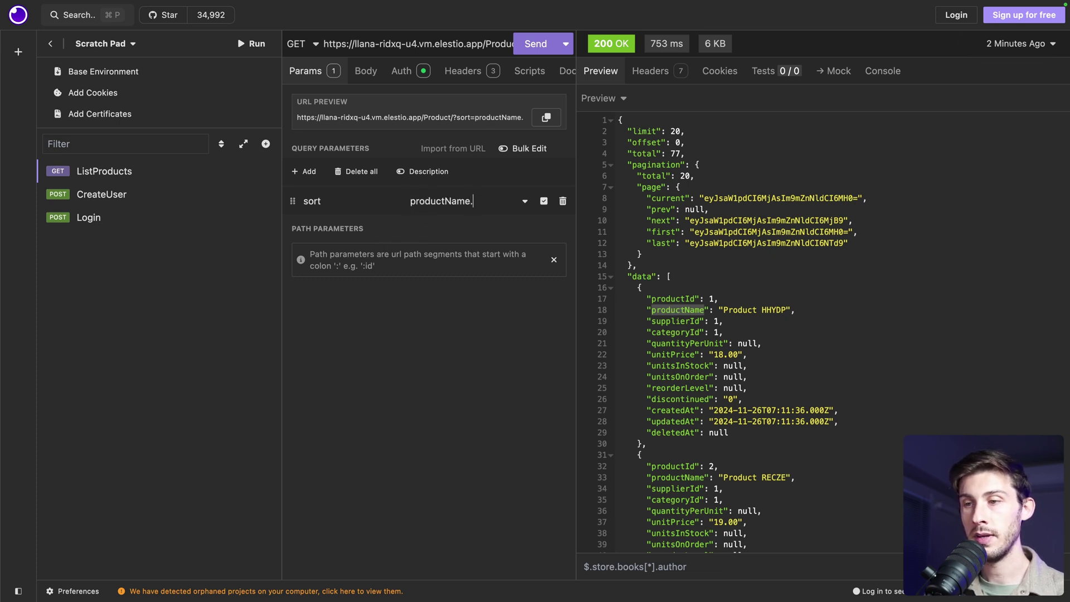
{"action": "type", "text": "DESC"}
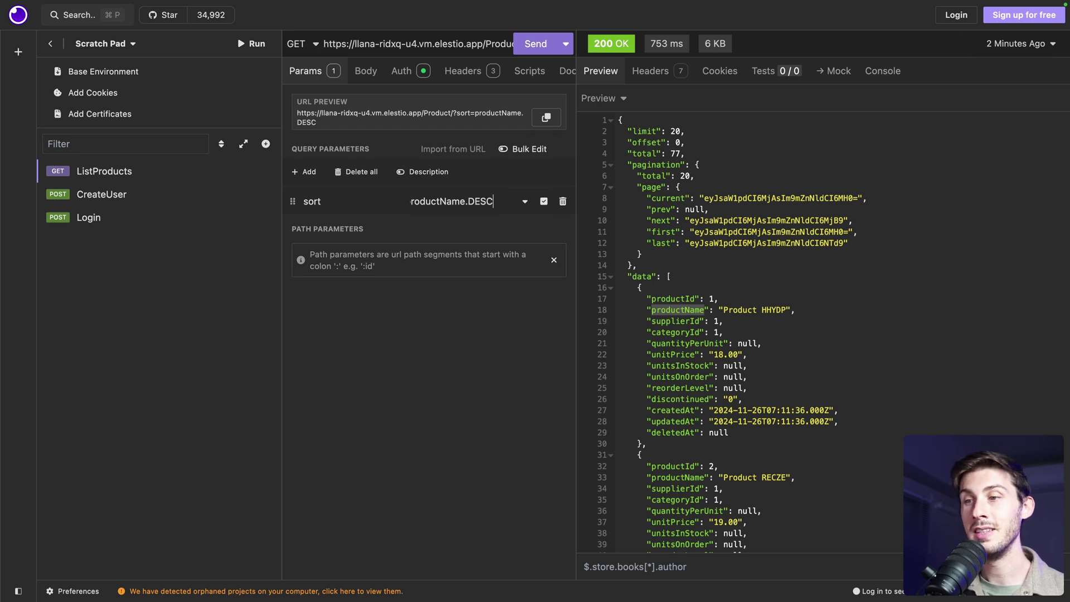
{"action": "left_click", "coordinate": [533, 47]}
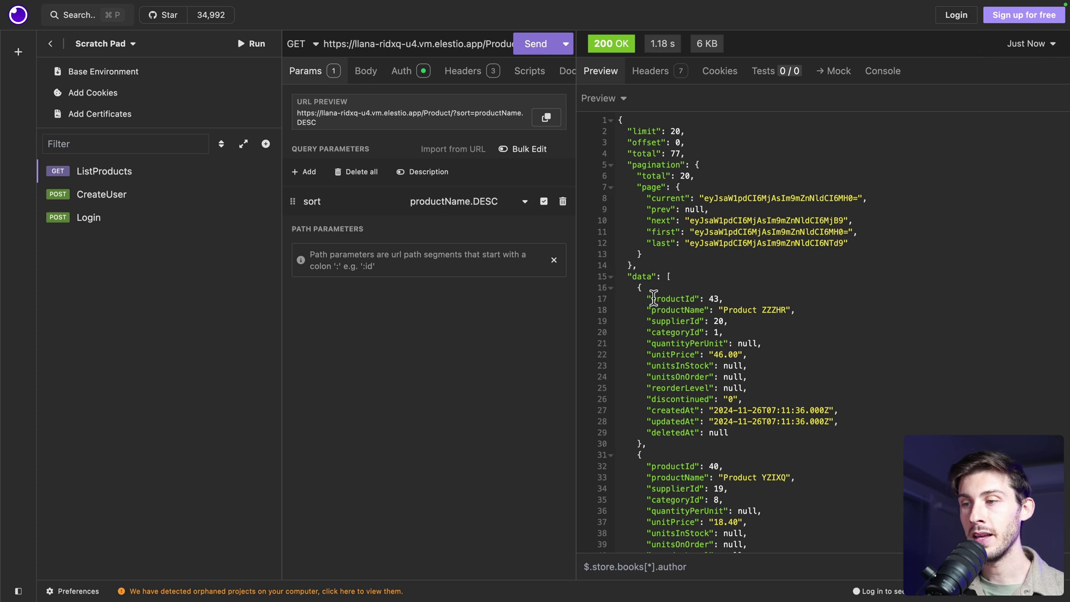
{"action": "left_click", "coordinate": [763, 310]}
{"action": "scroll", "coordinate": [803, 340], "scroll_direction": "down", "scroll_amount": 2}
{"action": "scroll", "coordinate": [781, 379], "scroll_direction": "down", "scroll_amount": 8}
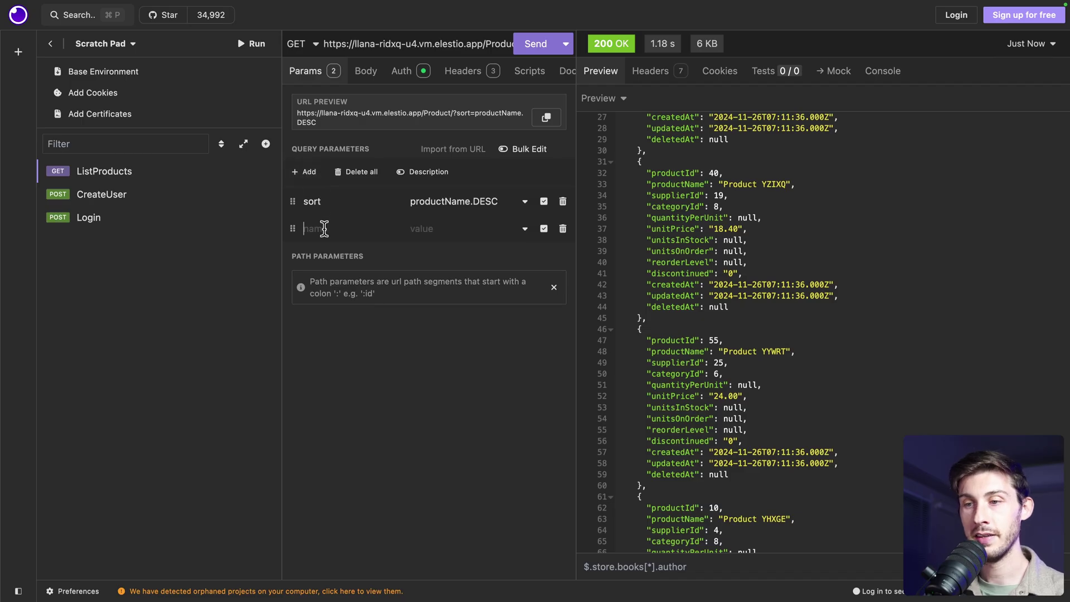
Add query parameter offset=5, resend, and confirm offset 5 in the response
{"action": "type", "text": "offset"}
{"action": "left_click", "coordinate": [473, 230]}
{"action": "type", "text": "5"}
{"action": "scroll", "coordinate": [697, 464], "scroll_direction": "down", "scroll_amount": 2}
{"action": "scroll", "coordinate": [697, 464], "scroll_direction": "up", "scroll_amount": 5}
{"action": "left_click", "coordinate": [534, 44]}
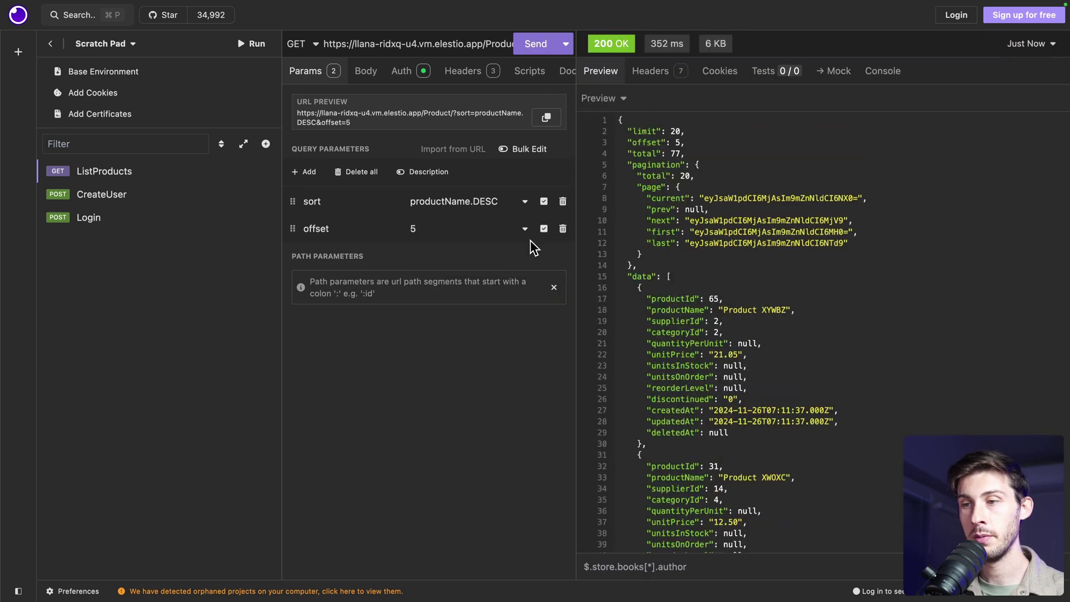
{"action": "scroll", "coordinate": [731, 262], "scroll_direction": "down", "scroll_amount": 5}
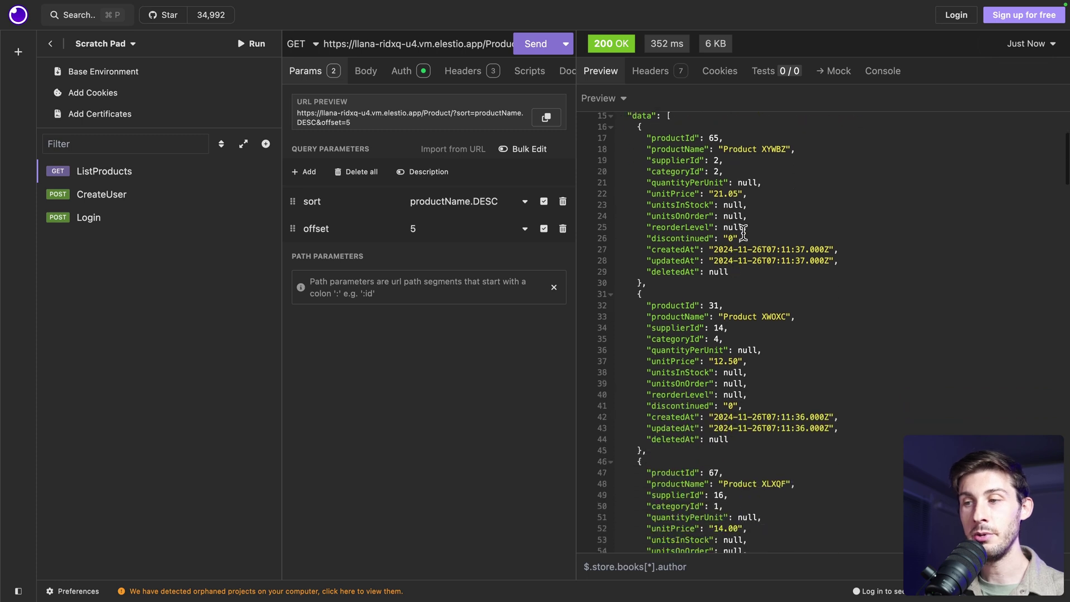
{"action": "scroll", "coordinate": [773, 150], "scroll_direction": "up", "scroll_amount": 5}
{"action": "left_click_drag", "start_coordinate": [628, 143], "coordinate": [686, 144]}
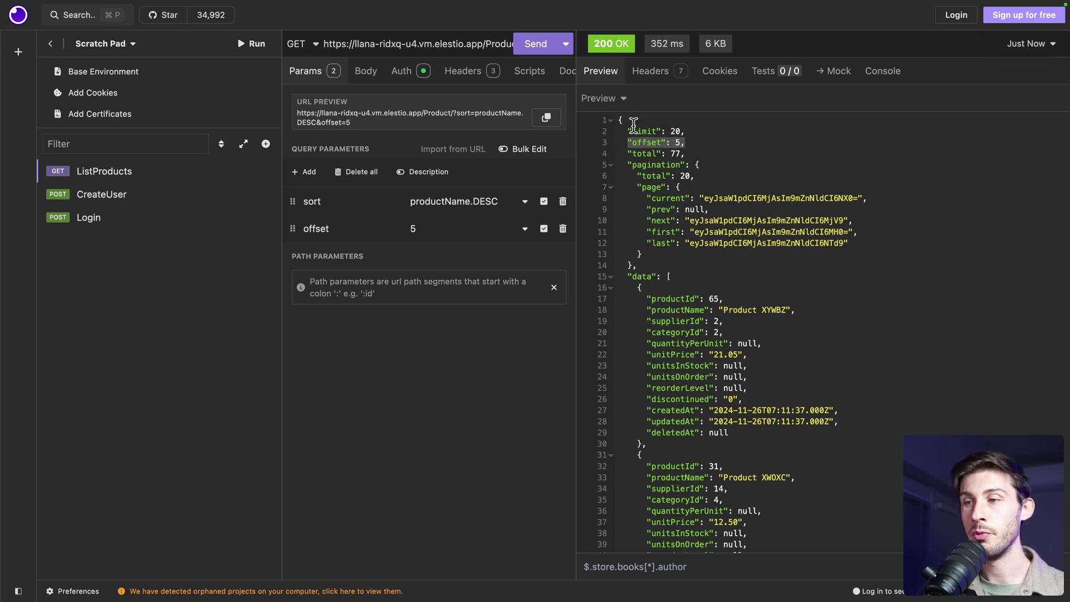
Add query parameter limit=10, send again, and scroll through the returned products
{"action": "left_click", "coordinate": [304, 172]}
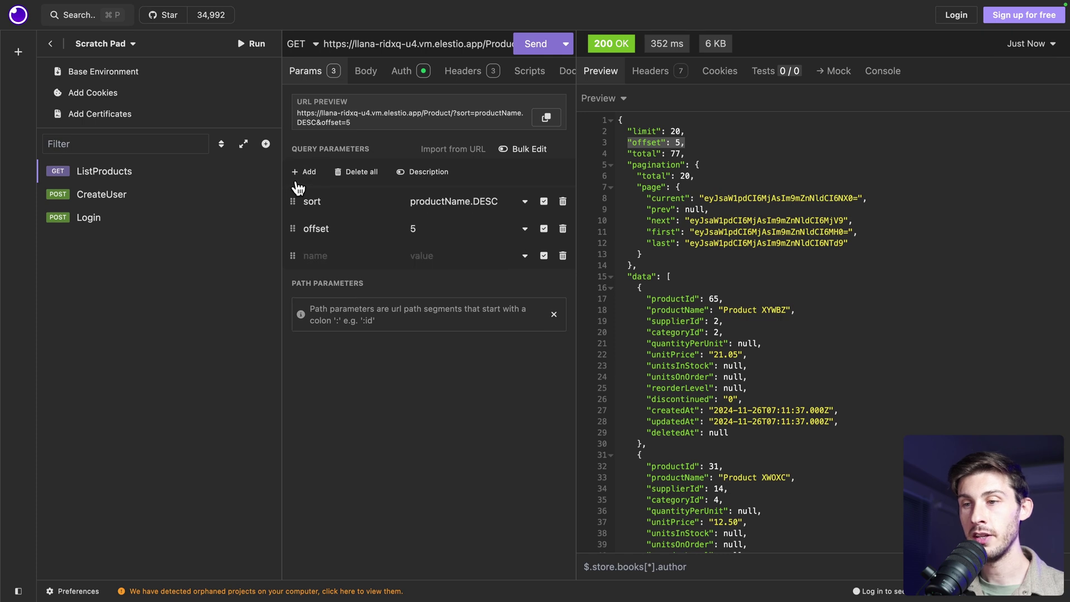
{"action": "left_click", "coordinate": [310, 255]}
{"action": "type", "text": "limit"}
{"action": "key", "text": "Tab"}
{"action": "type", "text": "10"}
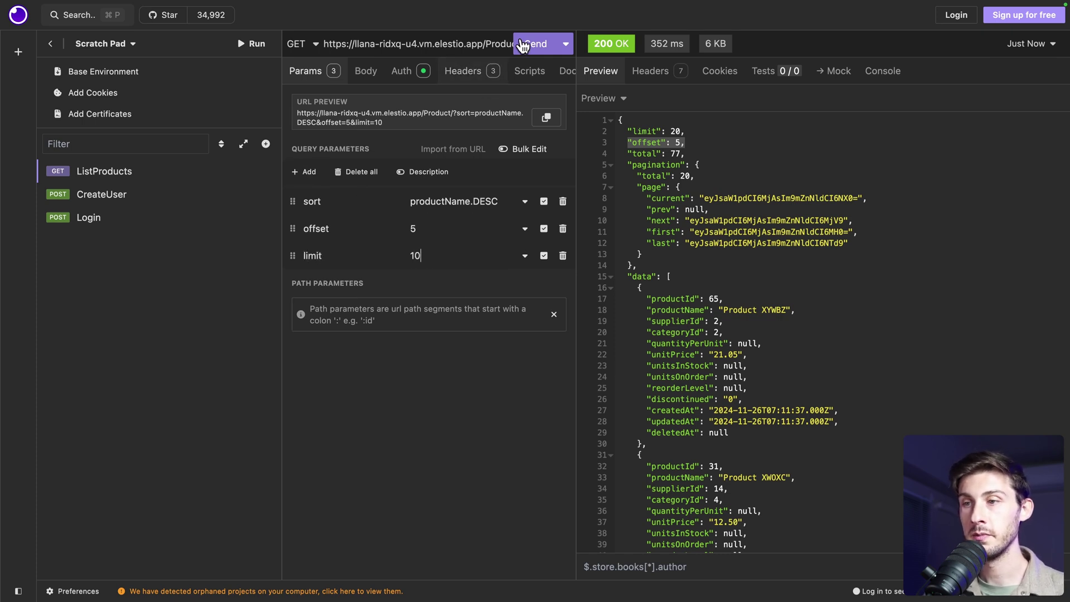
{"action": "left_click", "coordinate": [523, 45]}
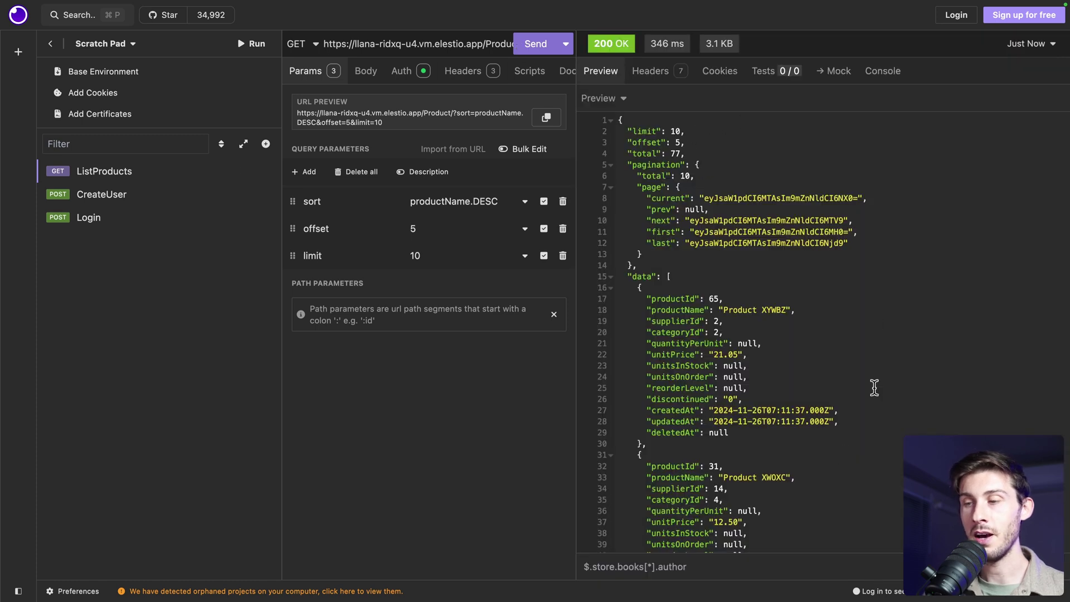
{"action": "scroll", "coordinate": [844, 456], "scroll_direction": "down", "scroll_amount": 3}
{"action": "scroll", "coordinate": [844, 455], "scroll_direction": "down", "scroll_amount": 5}
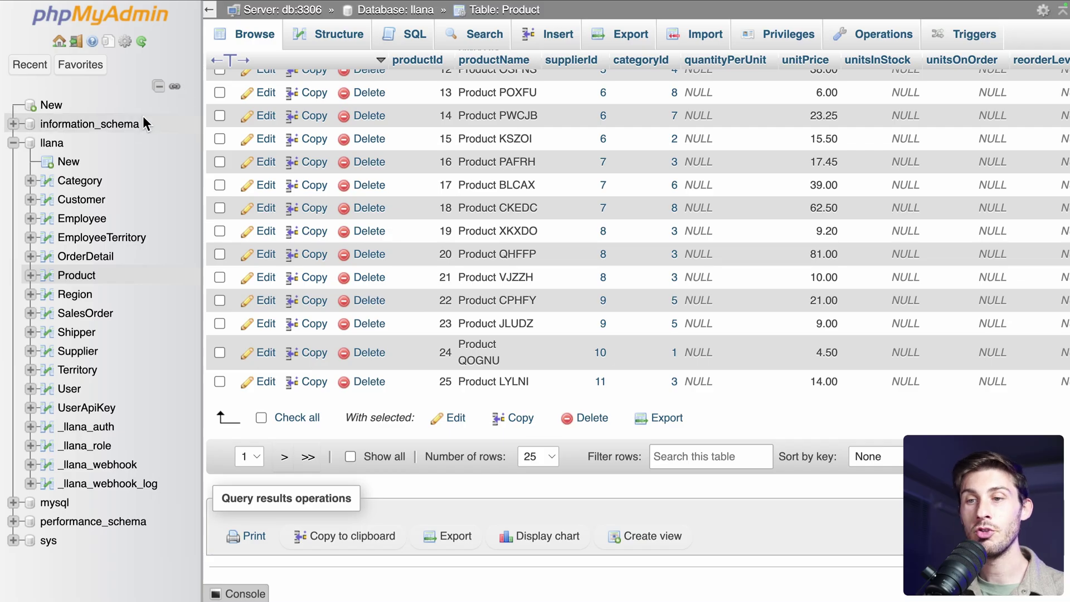
Start a new llana table named OpenSource with an auto-increment id primary key
{"action": "left_click", "coordinate": [67, 161]}
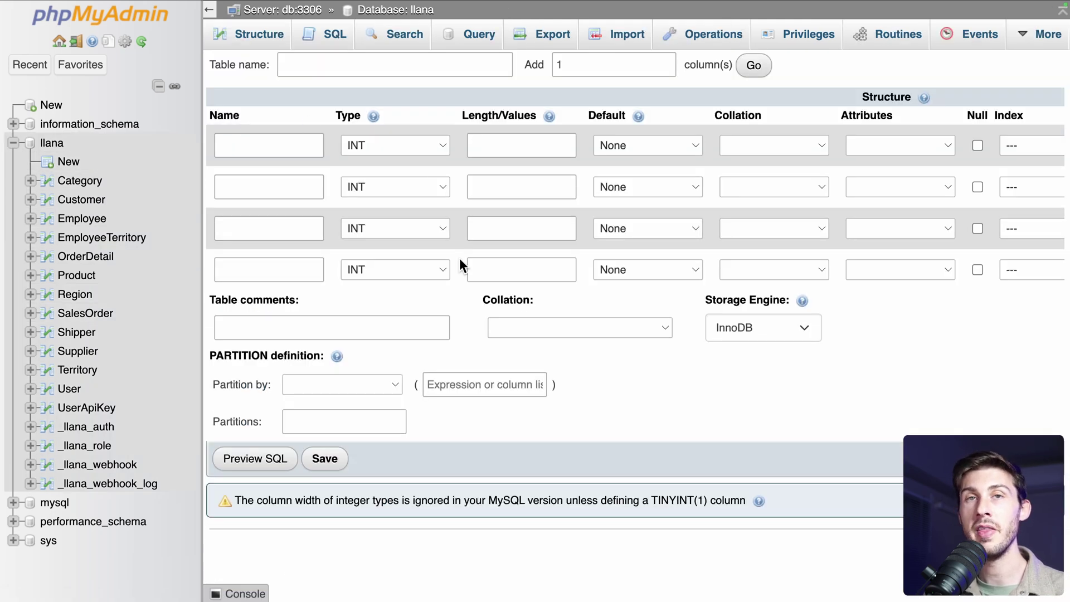
{"action": "left_click", "coordinate": [391, 65]}
{"action": "type", "text": "OpenSource"}
{"action": "left_click", "coordinate": [282, 140]}
{"action": "type", "text": "id"}
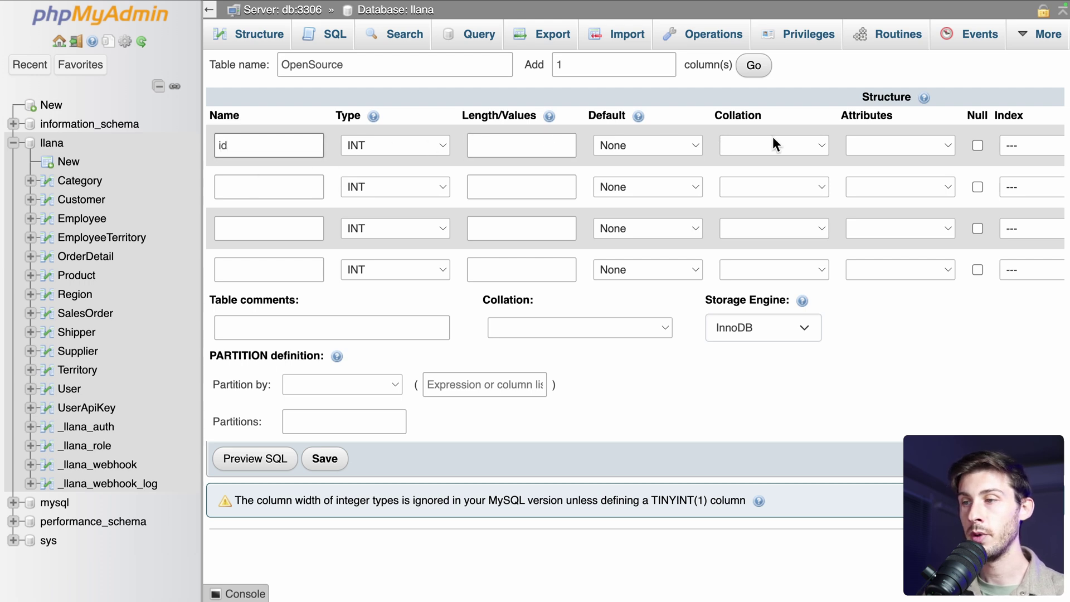
{"action": "scroll", "coordinate": [773, 136], "scroll_direction": "right", "scroll_amount": 10}
{"action": "left_click", "coordinate": [824, 147]}
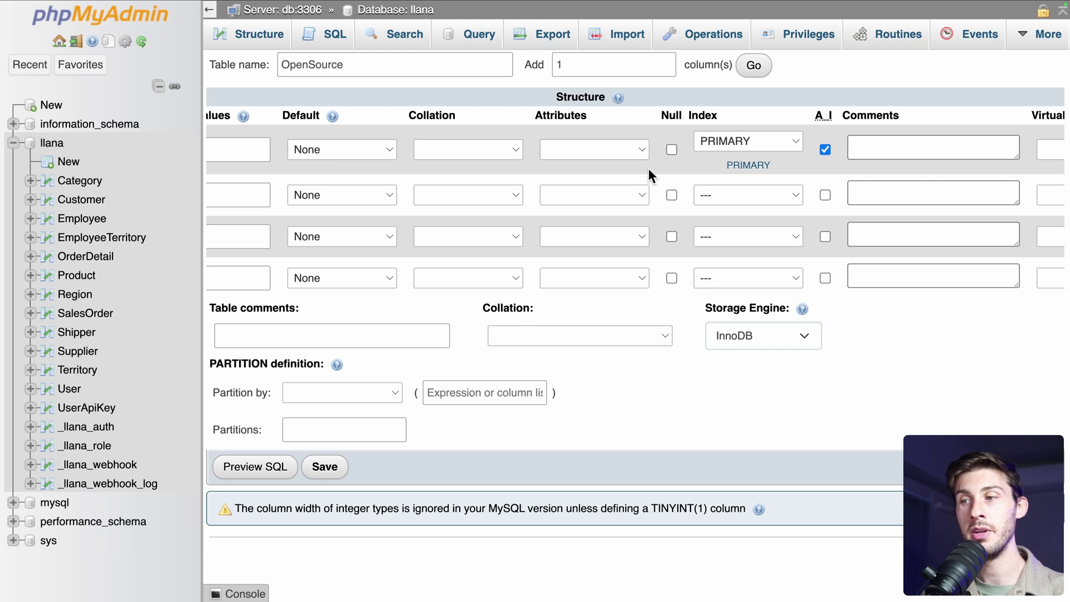
{"action": "scroll", "coordinate": [648, 168], "scroll_direction": "left", "scroll_amount": 10}
Add a VARCHAR(500) name column and save the OpenSource table
{"action": "left_click", "coordinate": [258, 190]}
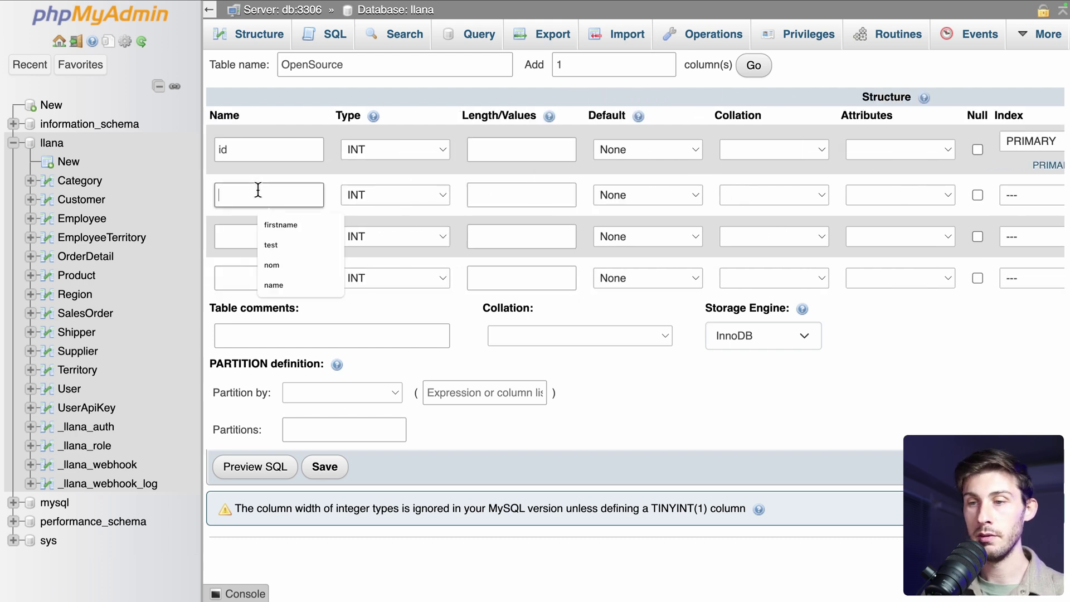
{"action": "type", "text": "name"}
{"action": "left_click", "coordinate": [375, 196]}
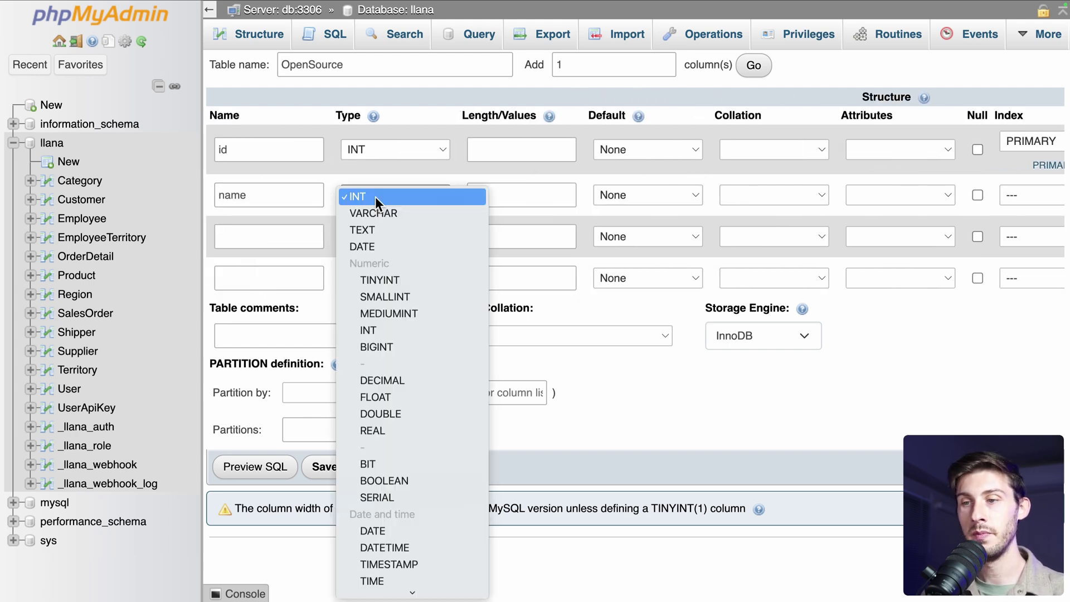
{"action": "left_click", "coordinate": [376, 209]}
{"action": "left_click", "coordinate": [471, 195]}
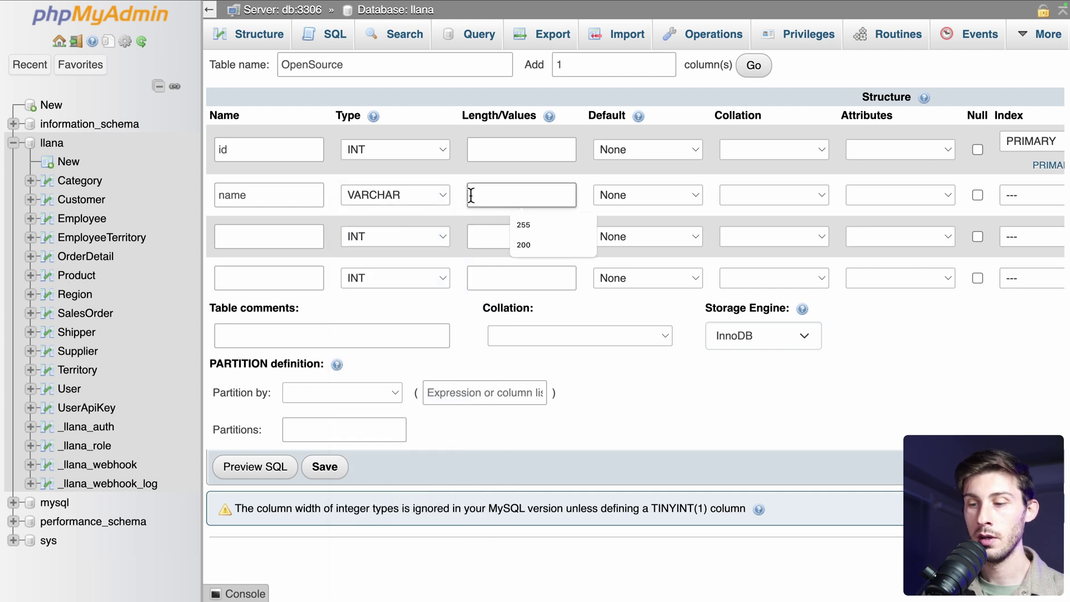
{"action": "type", "text": "500"}
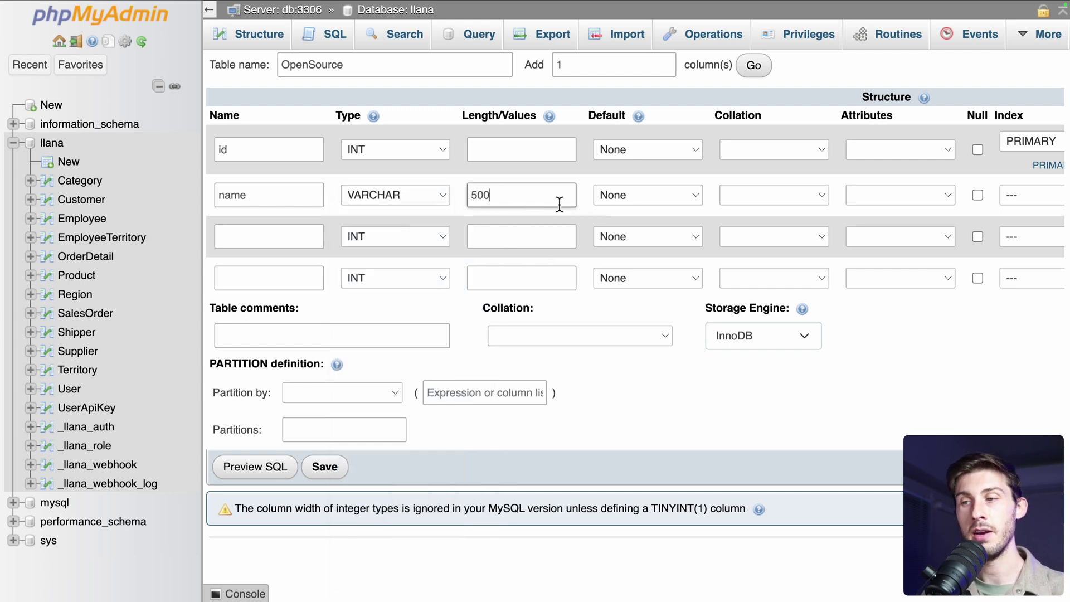
{"action": "scroll", "coordinate": [582, 223], "scroll_direction": "right", "scroll_amount": 3}
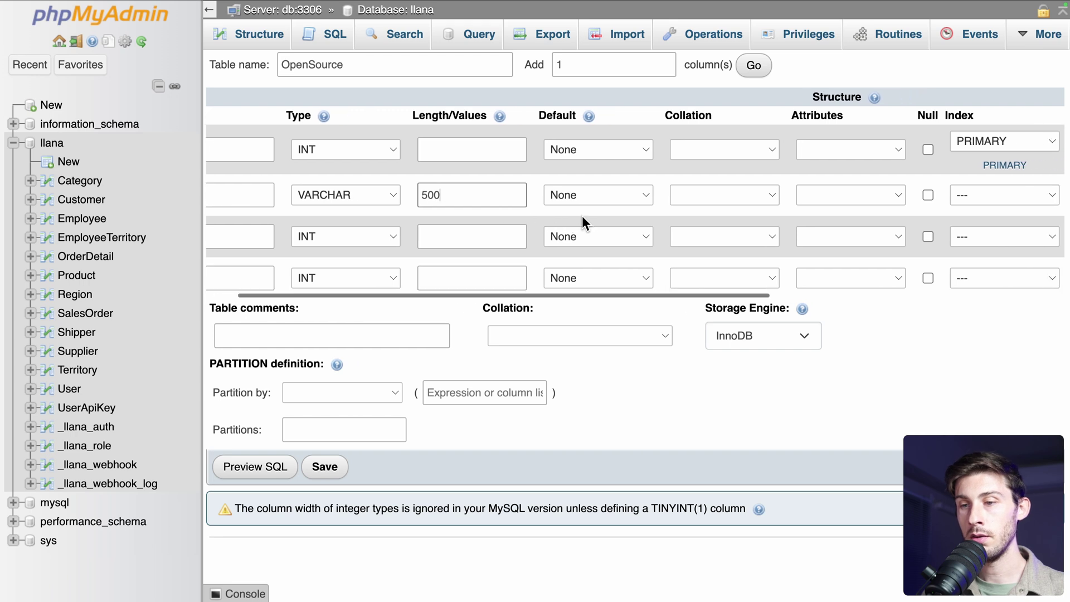
{"action": "left_click", "coordinate": [326, 467]}
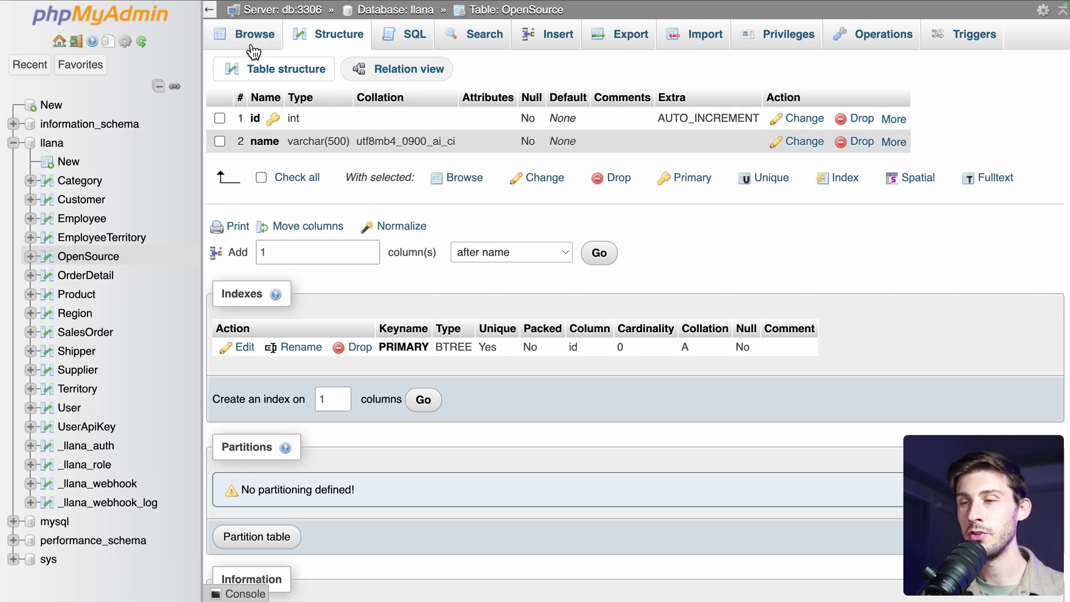
Insert rows named Llana and SFTPGo into OpenSource and browse the table's rows
{"action": "left_click", "coordinate": [539, 40]}
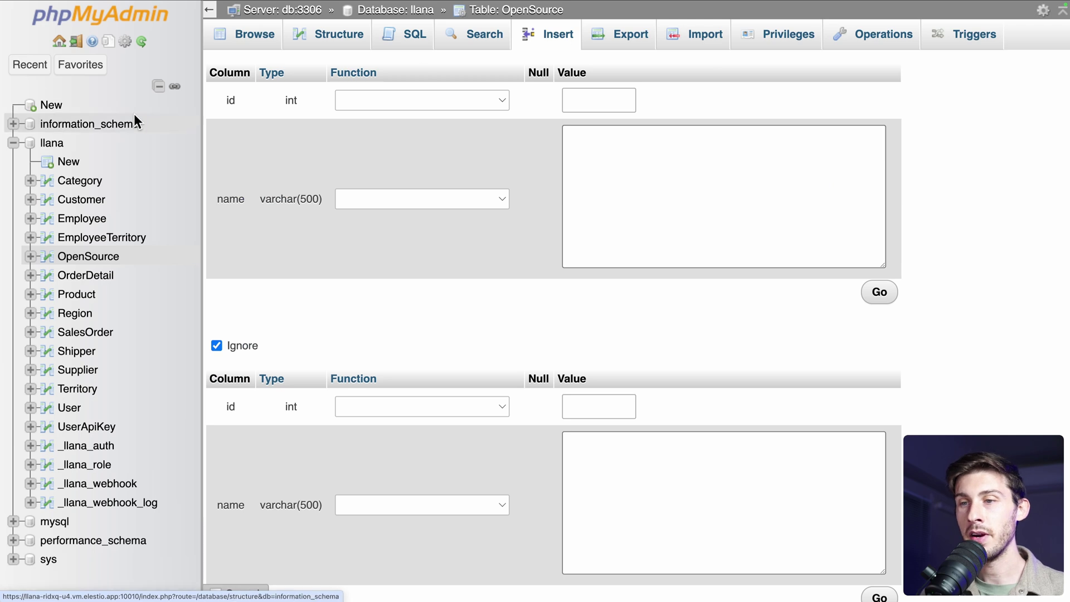
{"action": "left_click", "coordinate": [683, 166]}
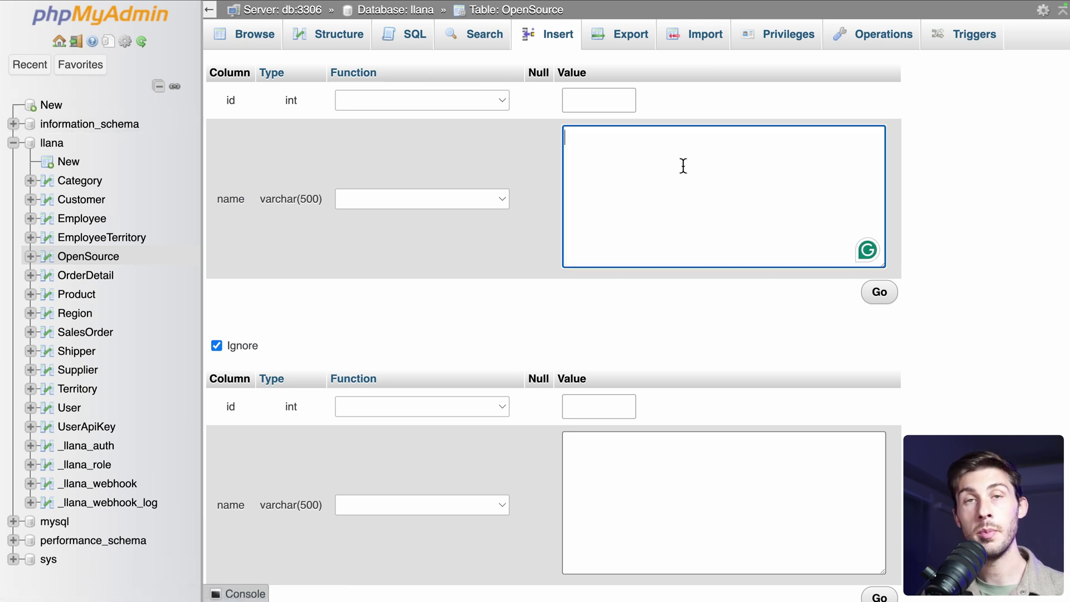
{"action": "type", "text": "Llana"}
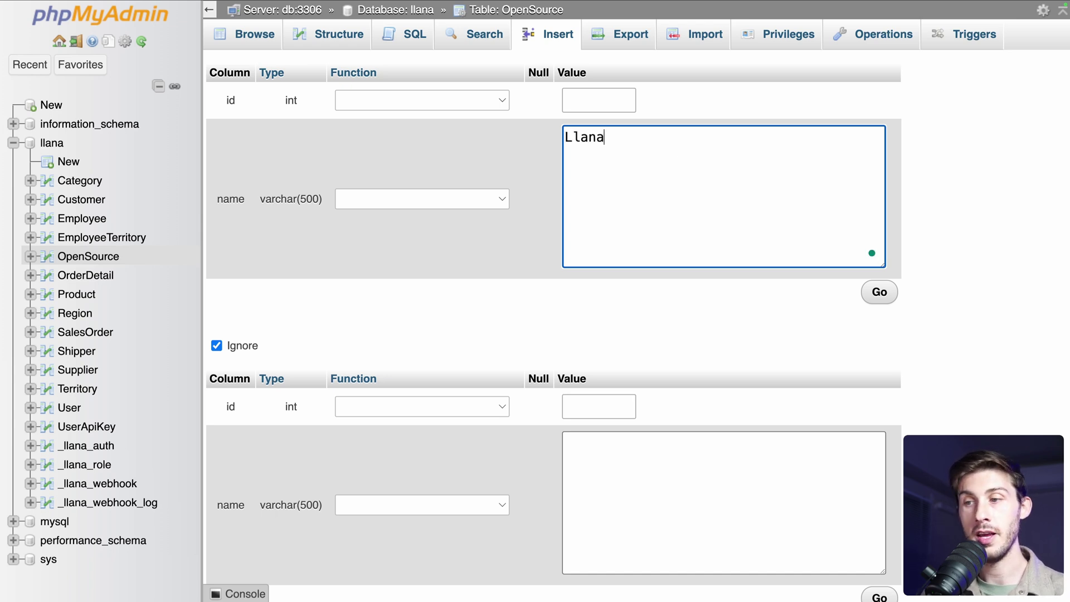
{"action": "scroll", "coordinate": [580, 240], "scroll_direction": "down", "scroll_amount": 5}
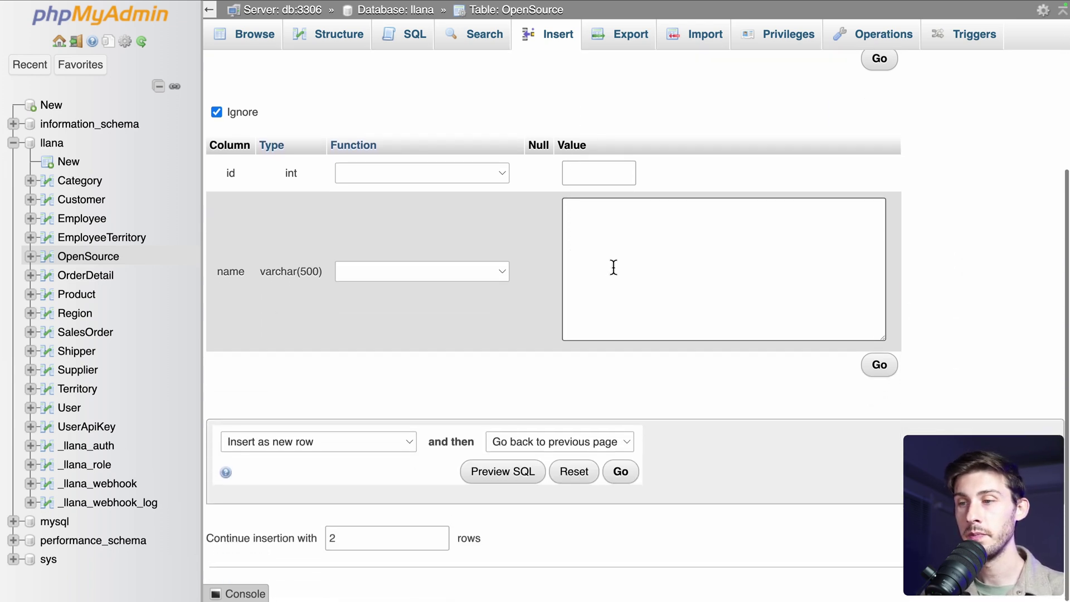
{"action": "left_click", "coordinate": [613, 268]}
{"action": "type", "text": "SFT"}
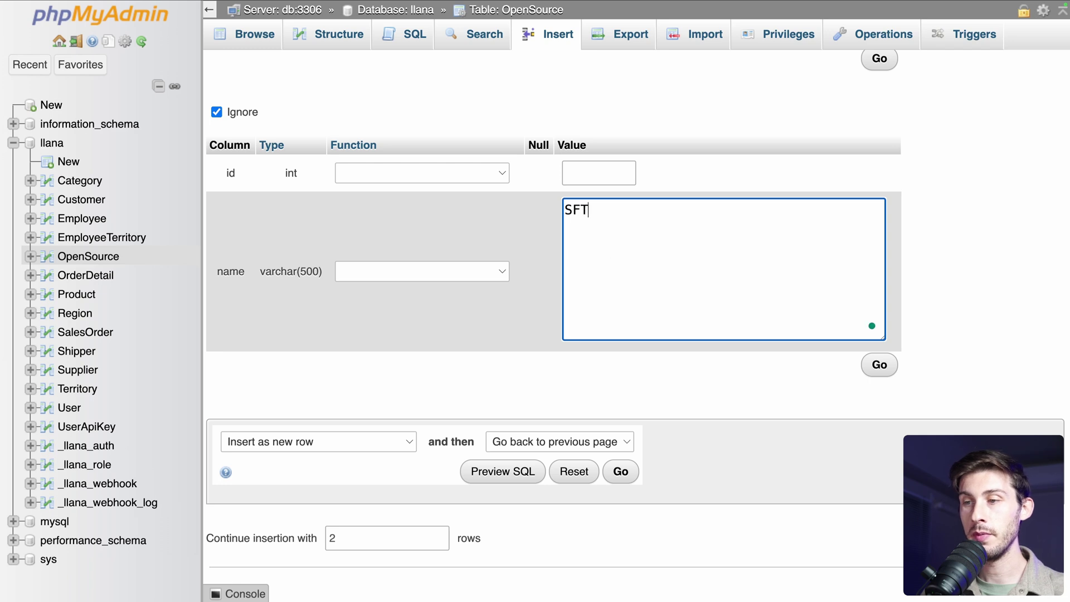
{"action": "type", "text": "O"}
{"action": "key", "text": "BackSpace"}
{"action": "type", "text": "PGo"}
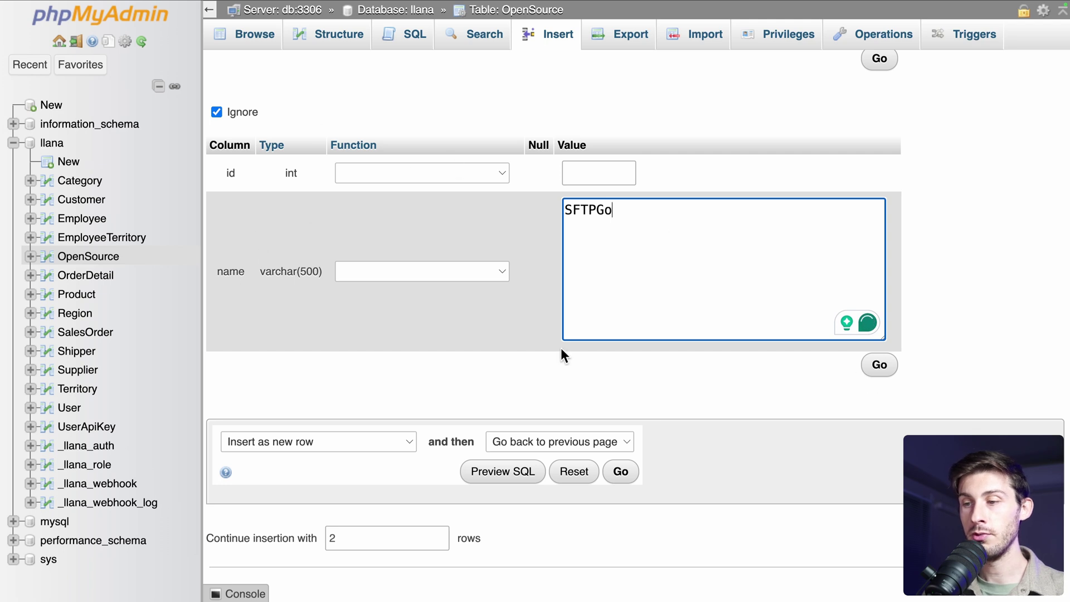
{"action": "left_click", "coordinate": [620, 472]}
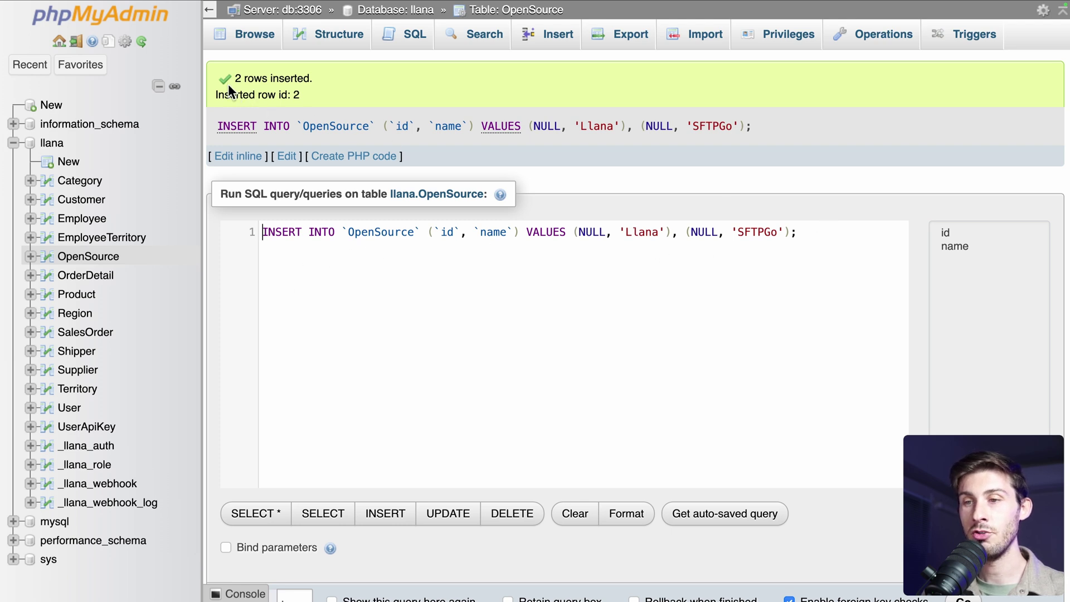
{"action": "left_click", "coordinate": [250, 43]}
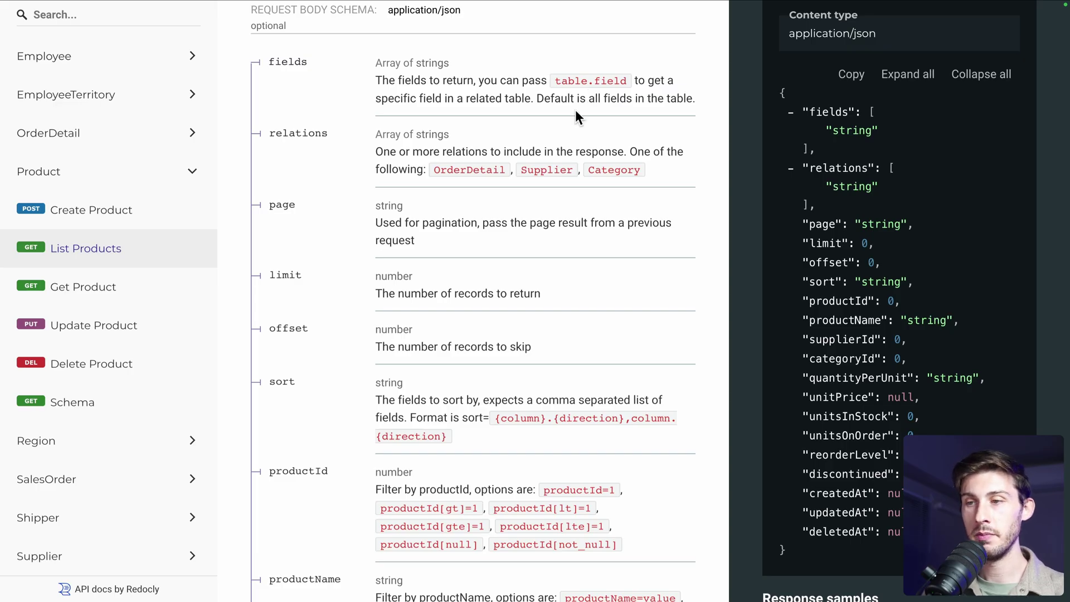
{"action": "scroll", "coordinate": [576, 116], "scroll_direction": "up", "scroll_amount": 3}
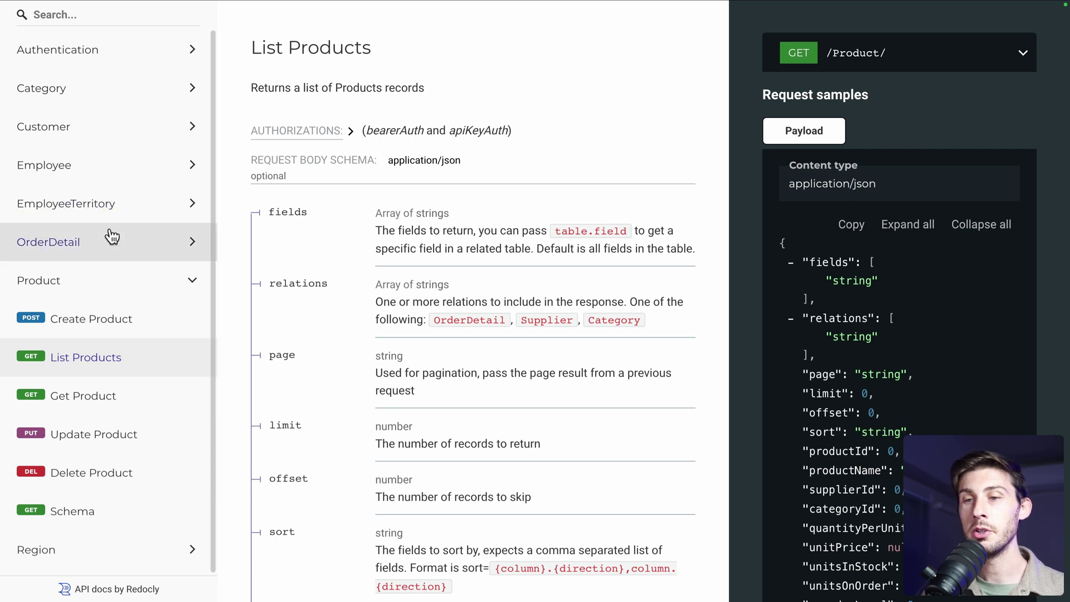
{"action": "scroll", "coordinate": [112, 235], "scroll_direction": "down", "scroll_amount": 5}
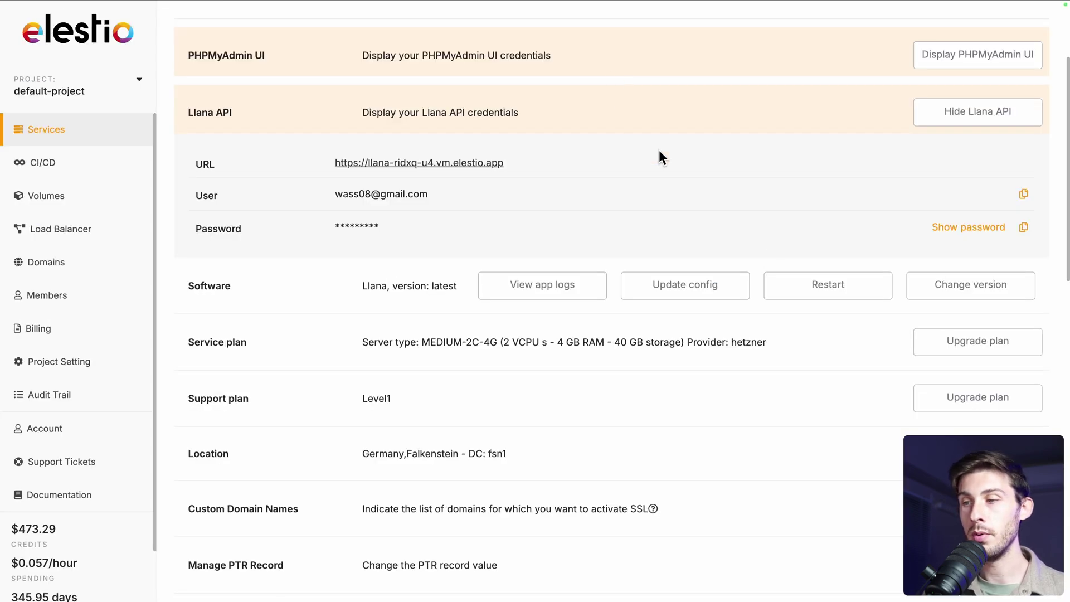
Restart the Llana app stack from the Software row and confirm with Continue
{"action": "left_click", "coordinate": [800, 285]}
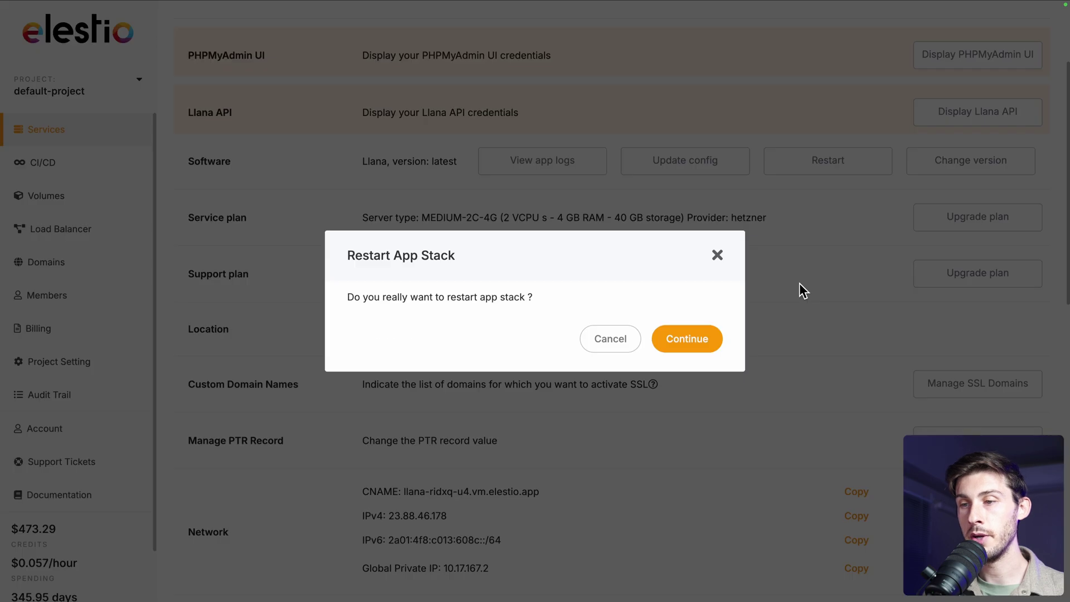
{"action": "left_click", "coordinate": [703, 350]}
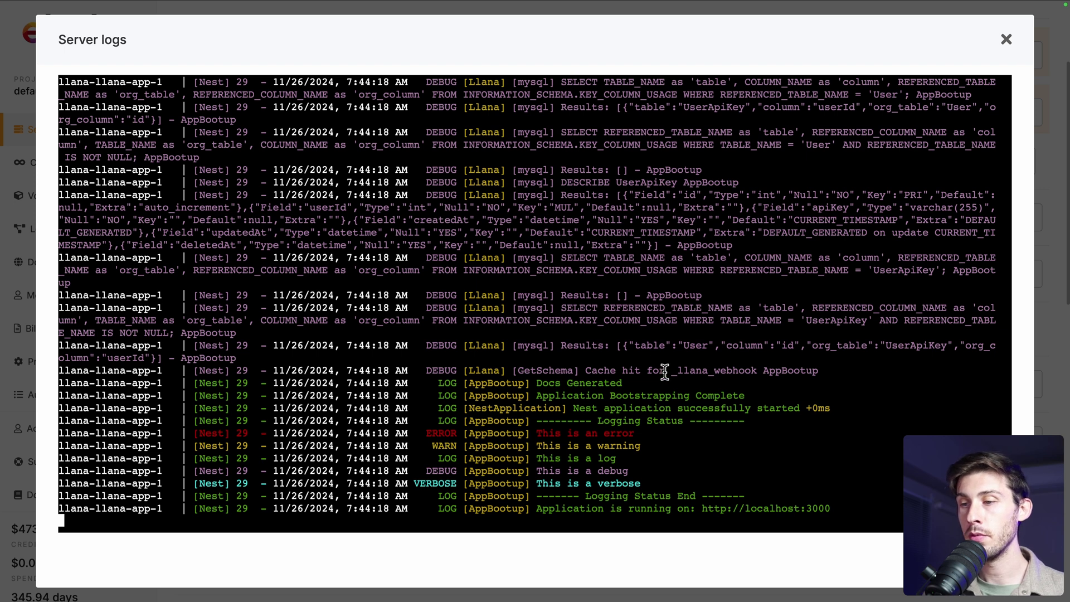
Close the logs, go to OpenSource > Create OpenSource, and select its full POST /OpenSource/ URL
{"action": "left_click", "coordinate": [1007, 41]}
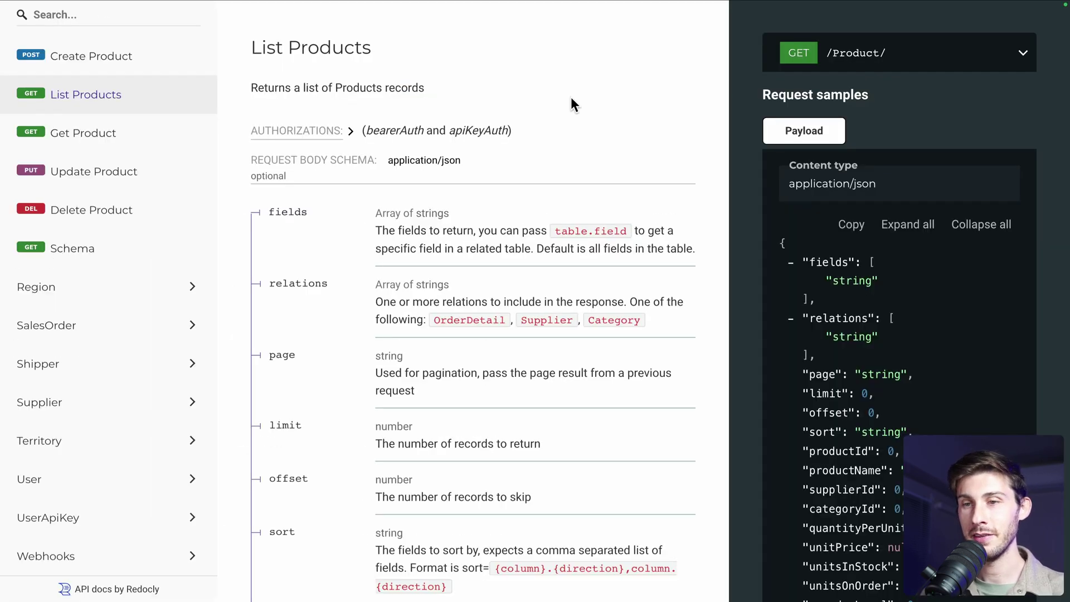
{"action": "left_click", "coordinate": [52, 260]}
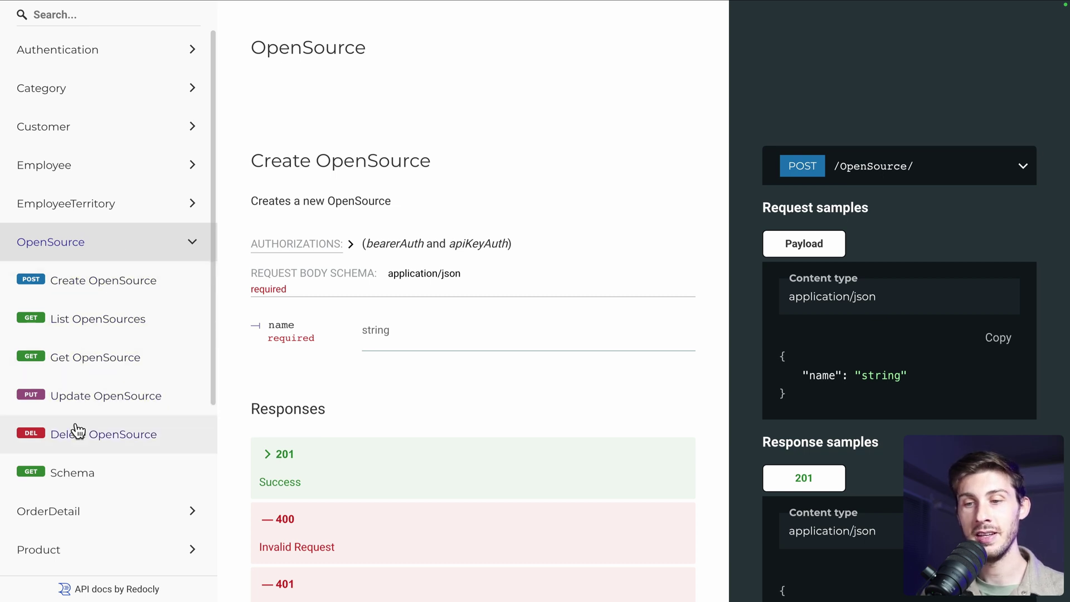
{"action": "left_click", "coordinate": [66, 281]}
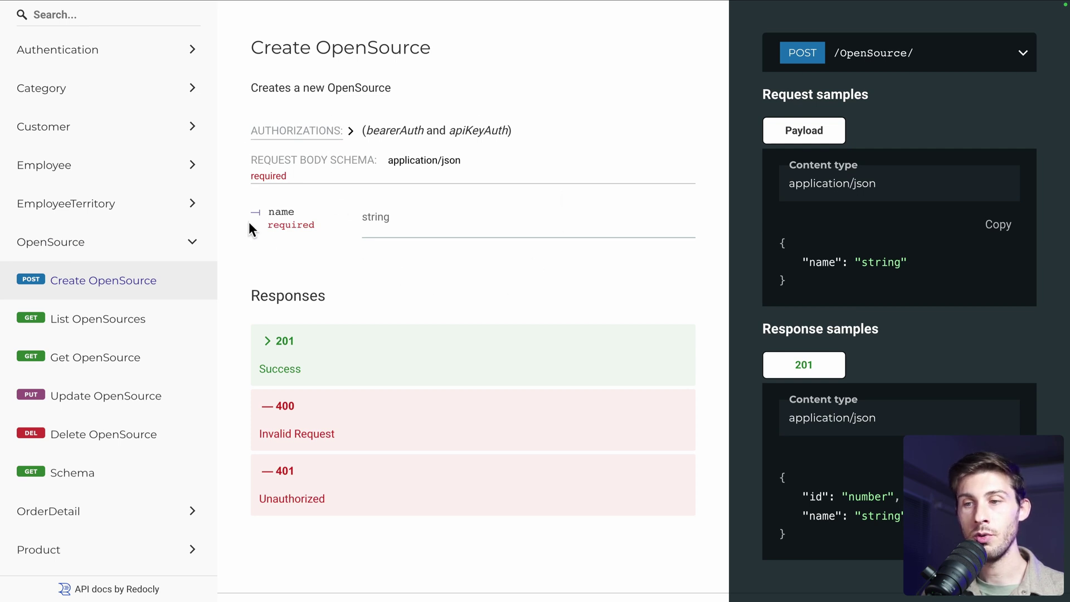
{"action": "left_click", "coordinate": [1024, 54]}
{"action": "left_click", "coordinate": [981, 98]}
{"action": "key", "text": "super+c"}
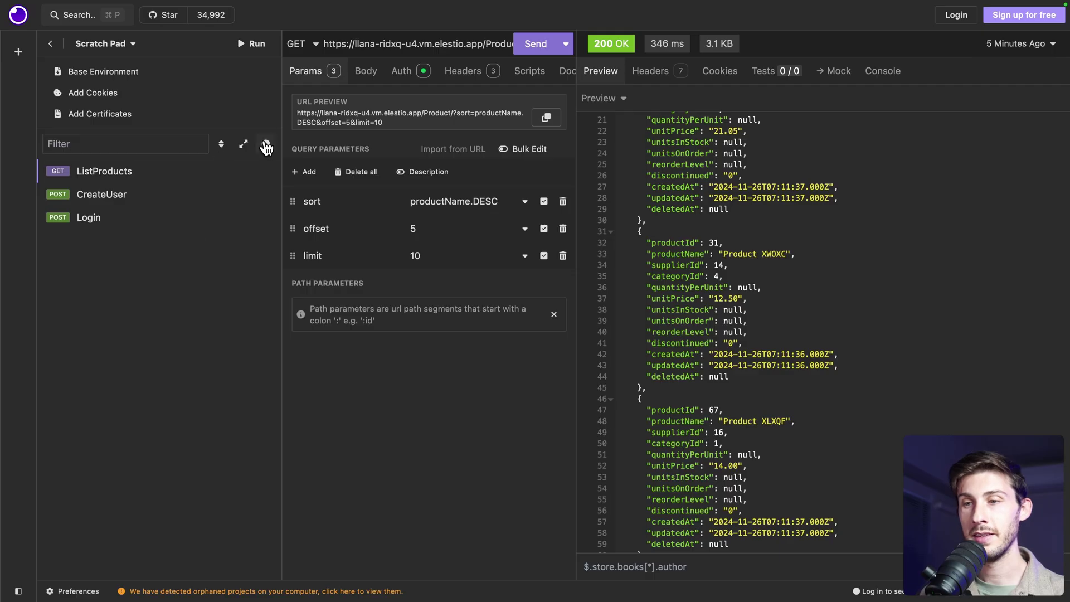
Add a POST request to the pasted /OpenSource/ URL and name it CreateOpenSource
{"action": "left_click", "coordinate": [266, 146]}
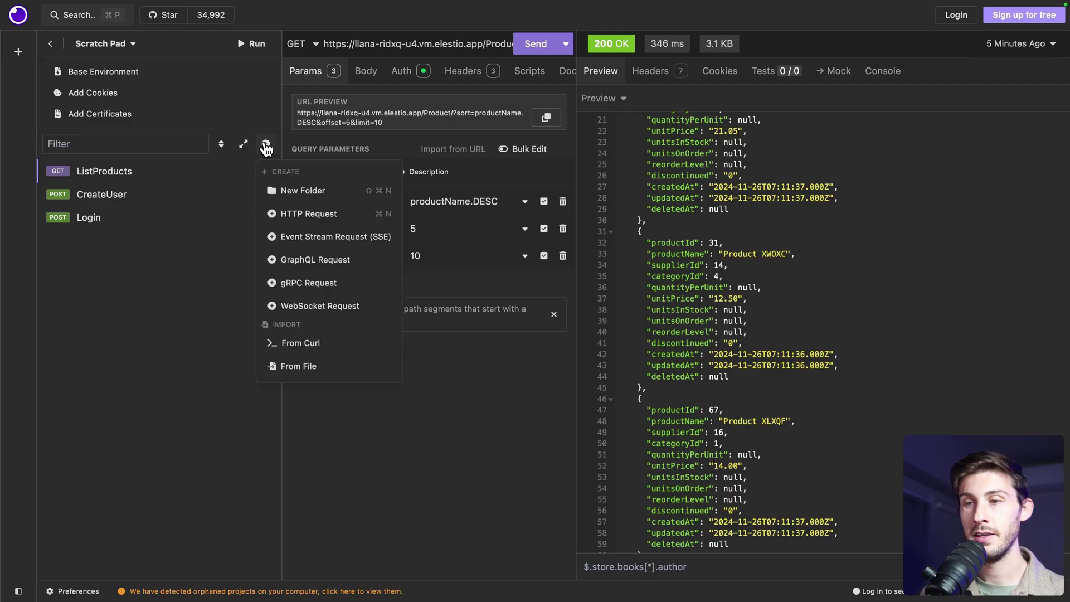
{"action": "left_click", "coordinate": [290, 211]}
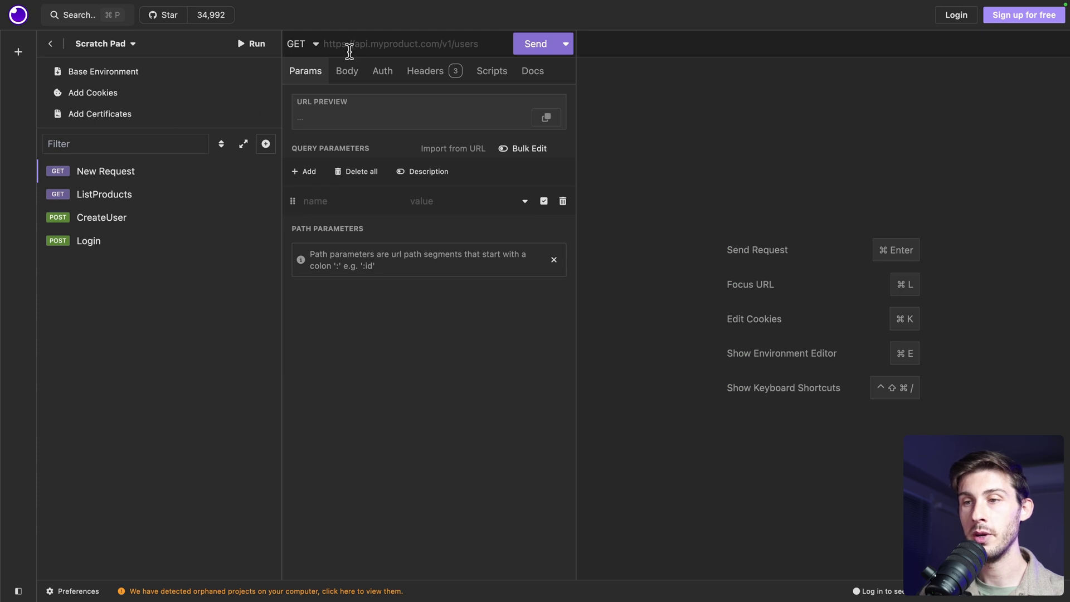
{"action": "key", "text": "super+v"}
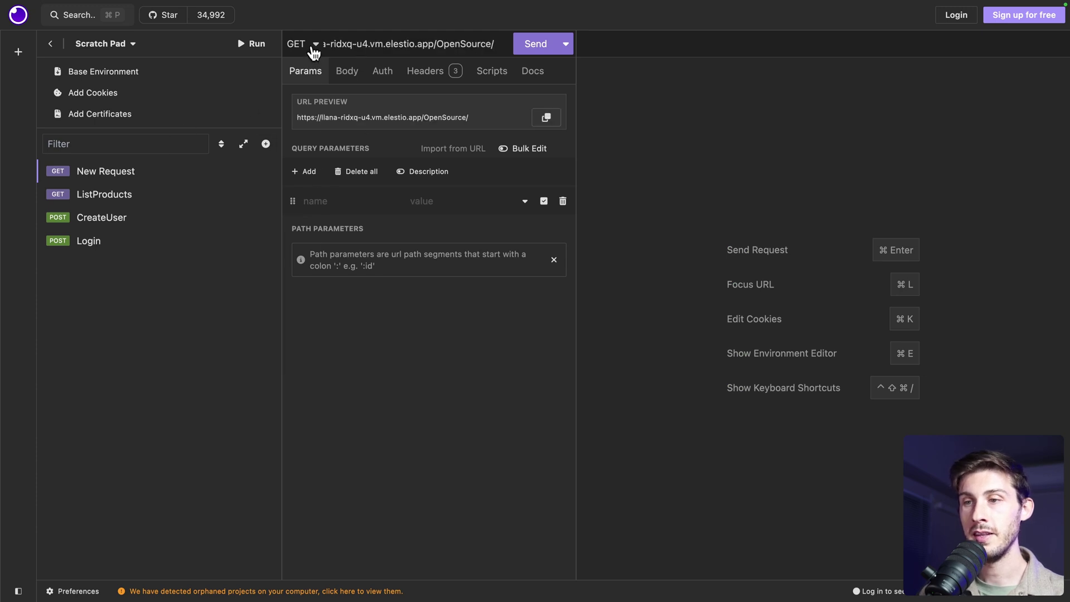
{"action": "left_click", "coordinate": [310, 47]}
{"action": "left_click", "coordinate": [285, 87]}
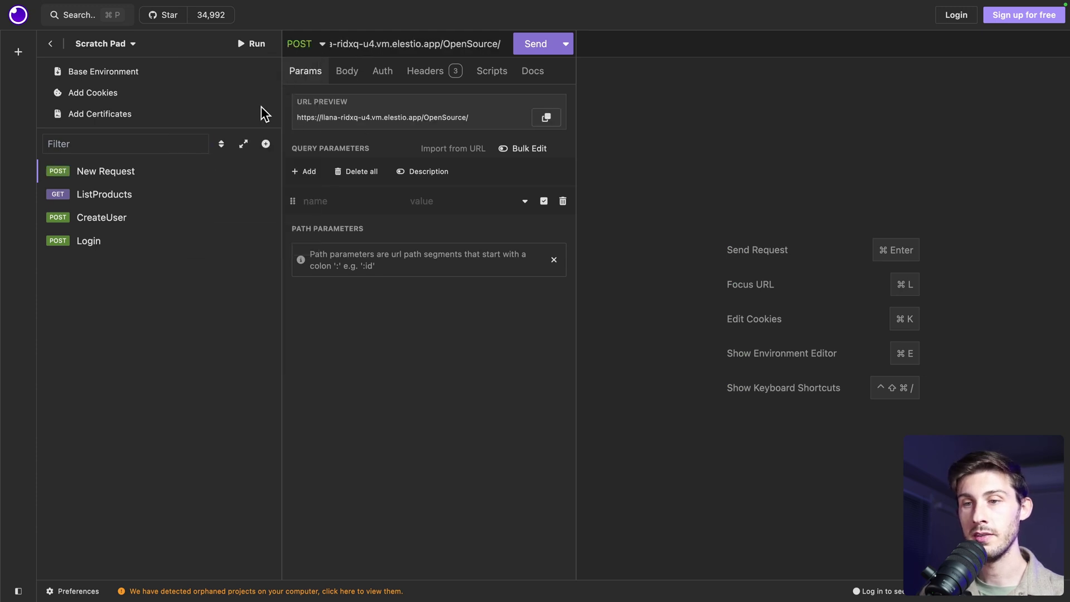
{"action": "left_click", "coordinate": [265, 171]}
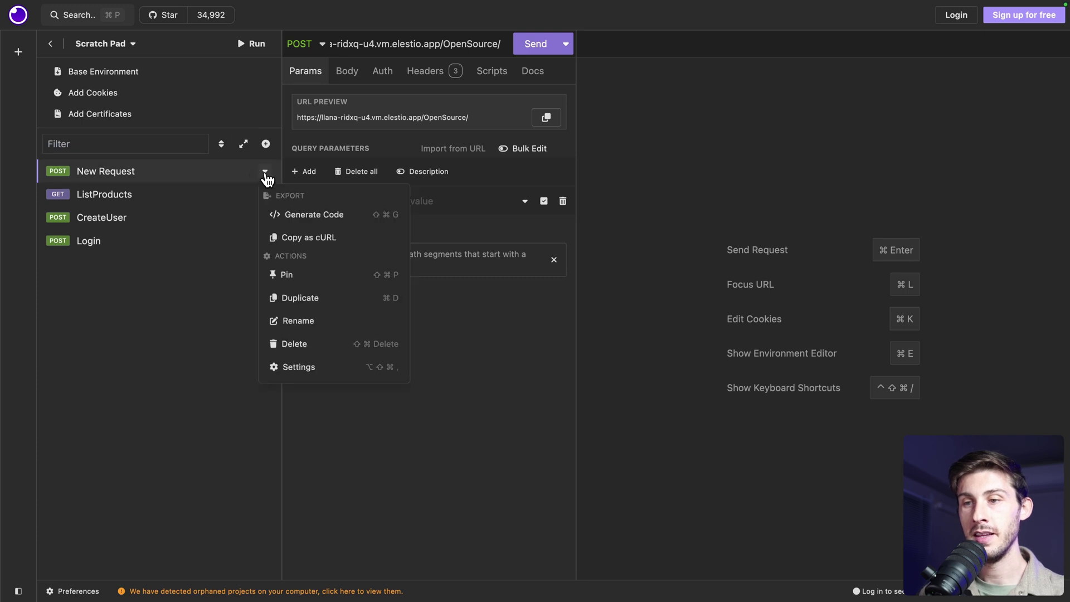
{"action": "left_click", "coordinate": [294, 318]}
{"action": "type", "text": "C"}
{"action": "key", "text": "super+a"}
{"action": "type", "text": "CreateOpenSour"}
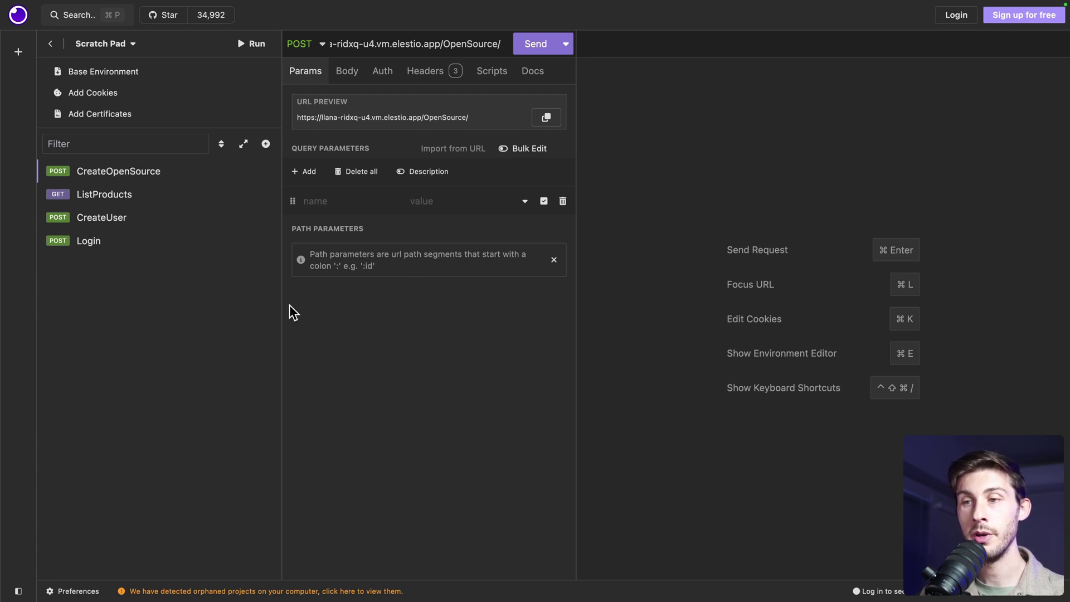
Give it Bearer Token auth with ListProducts' token and send, getting 400 Bad Request
{"action": "left_click", "coordinate": [380, 71]}
{"action": "left_click", "coordinate": [364, 100]}
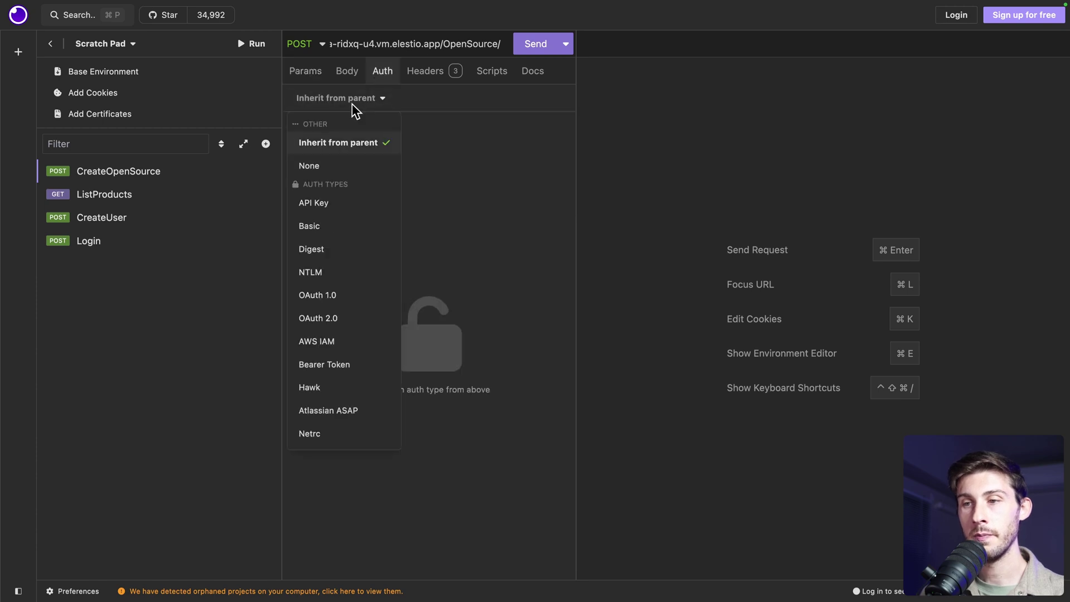
{"action": "left_click", "coordinate": [310, 364]}
{"action": "left_click", "coordinate": [143, 170]}
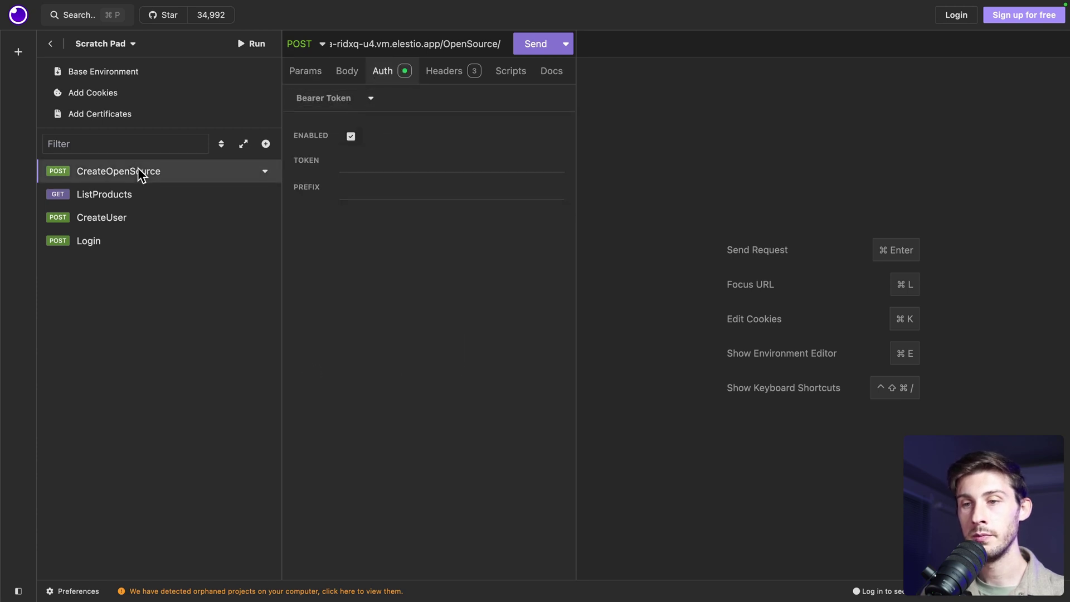
{"action": "left_click", "coordinate": [133, 196]}
{"action": "left_click", "coordinate": [429, 172]}
{"action": "key", "text": "super+a"}
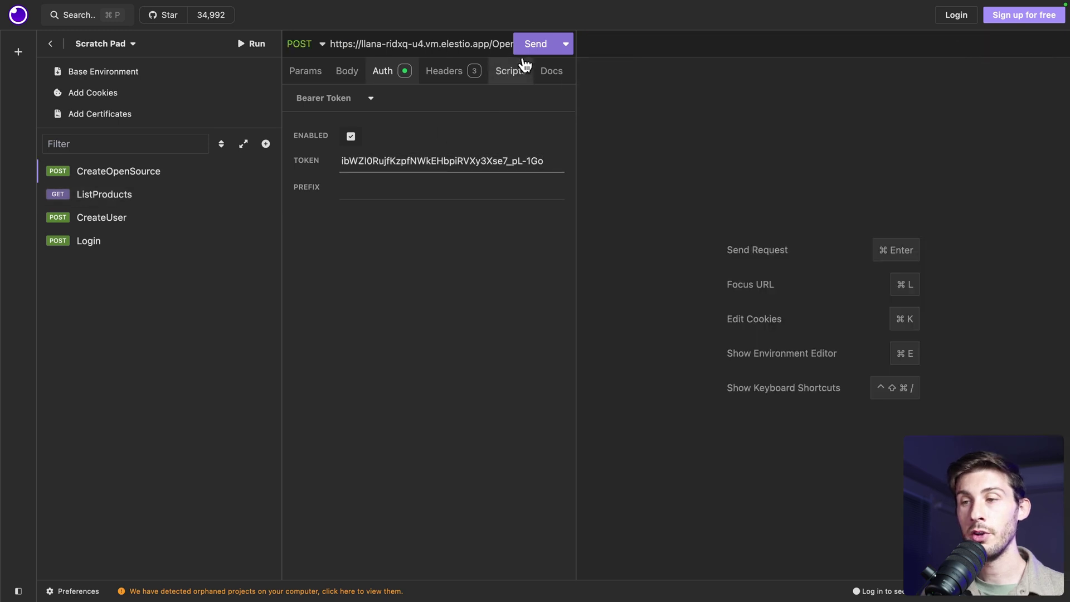
{"action": "left_click", "coordinate": [534, 45]}
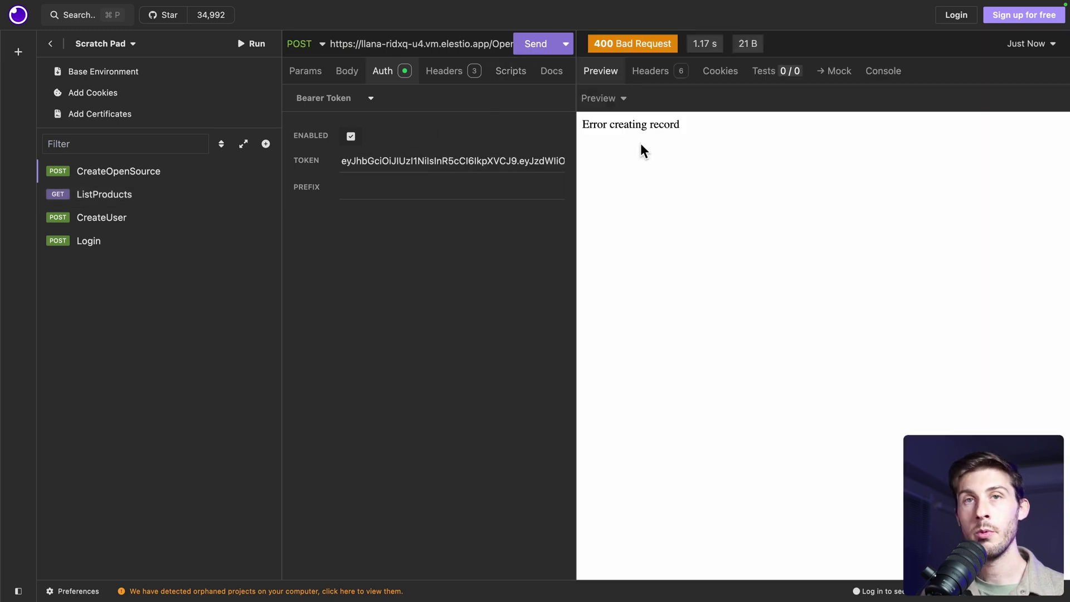
Give CreateOpenSource a JSON body from the docs sample, replacing the name placeholder with FunkWhale
{"action": "left_click", "coordinate": [344, 72]}
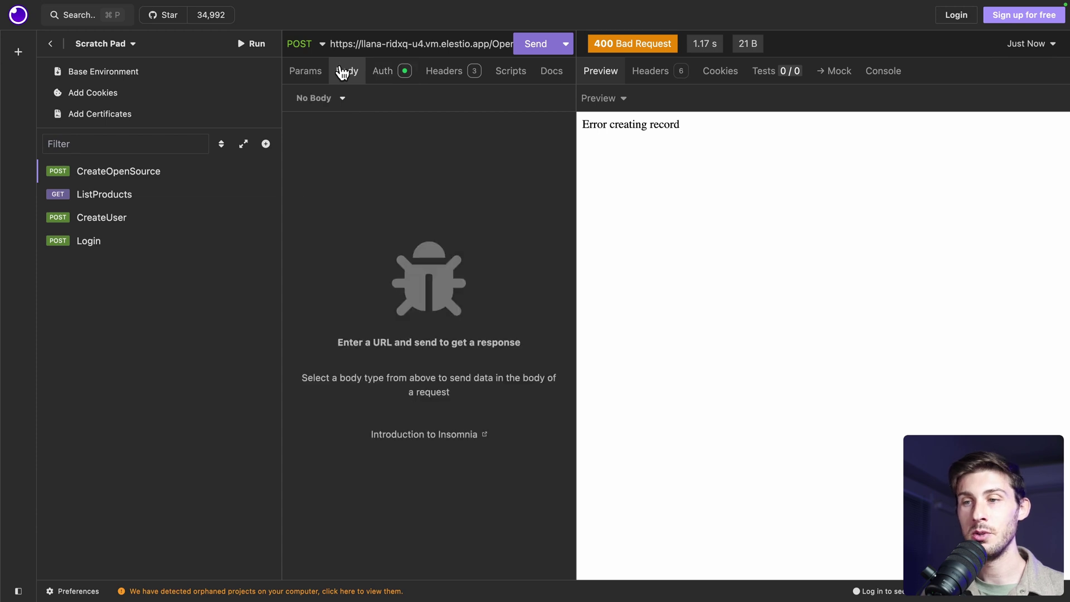
{"action": "left_click", "coordinate": [317, 98]}
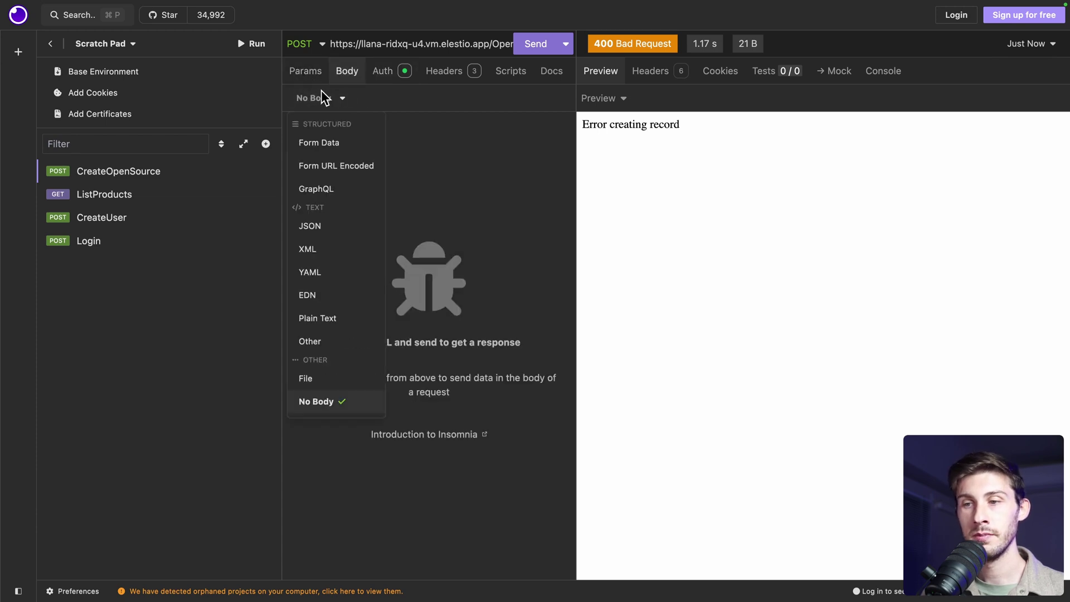
{"action": "left_click", "coordinate": [322, 222]}
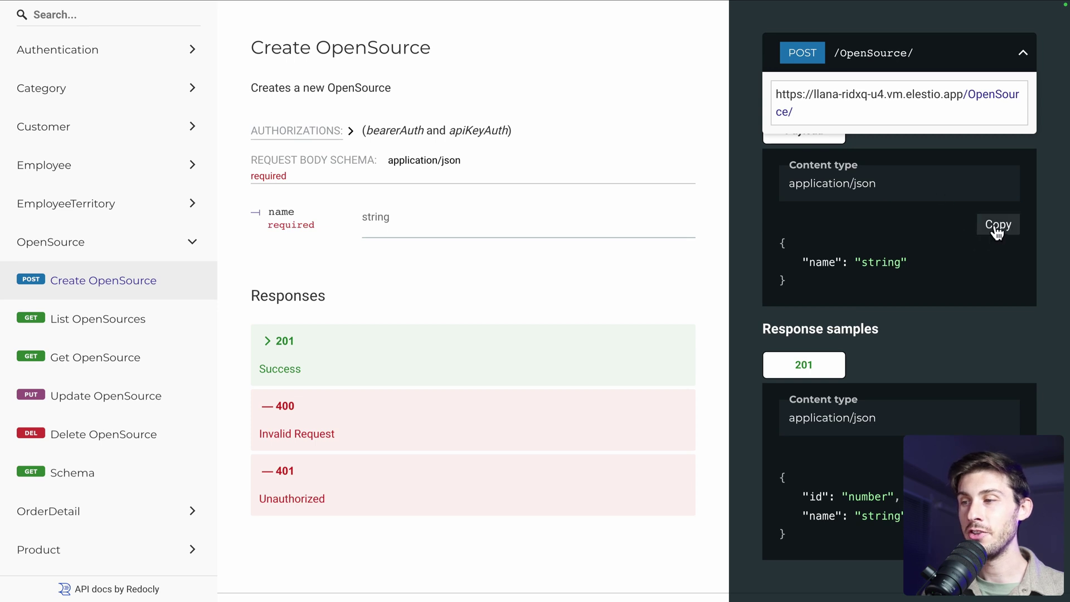
{"action": "left_click", "coordinate": [997, 227]}
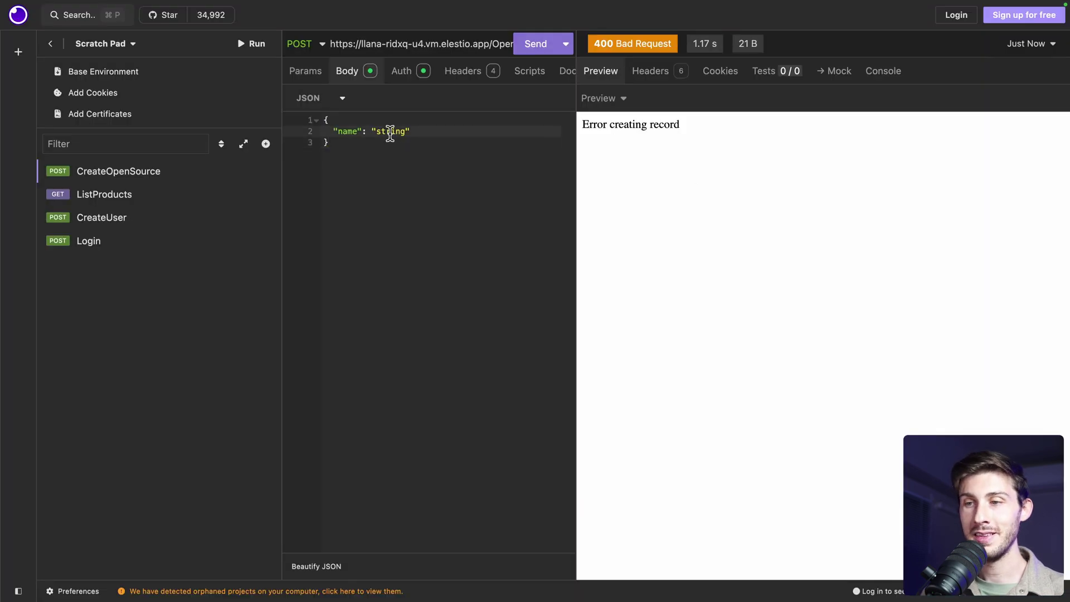
{"action": "double_click", "coordinate": [389, 133]}
{"action": "type", "text": "Funk"}
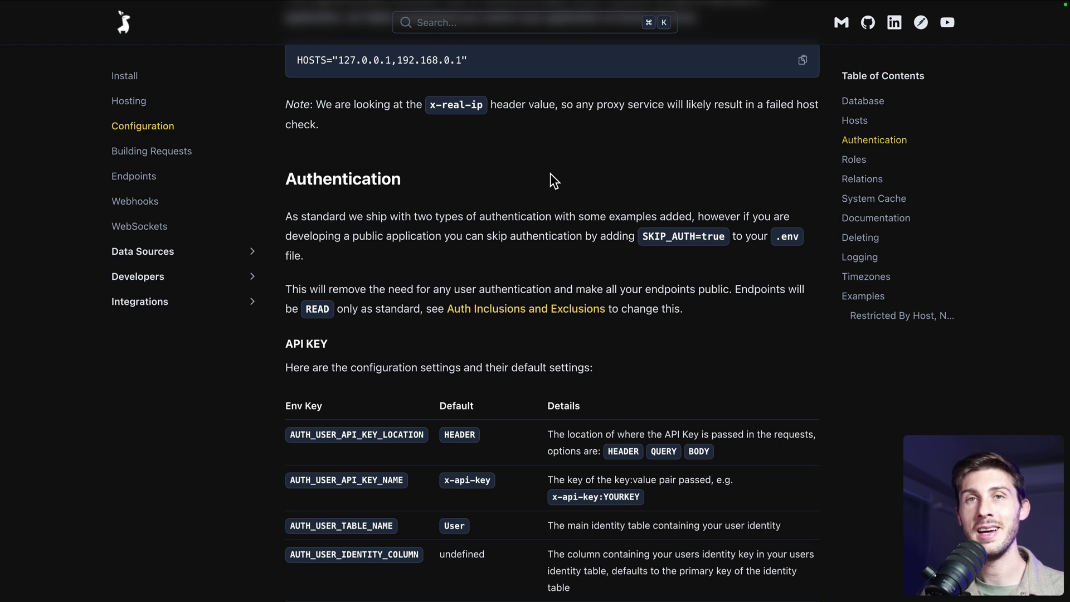
Open the Webhooks page of the Llana documentation
{"action": "left_click", "coordinate": [150, 210]}
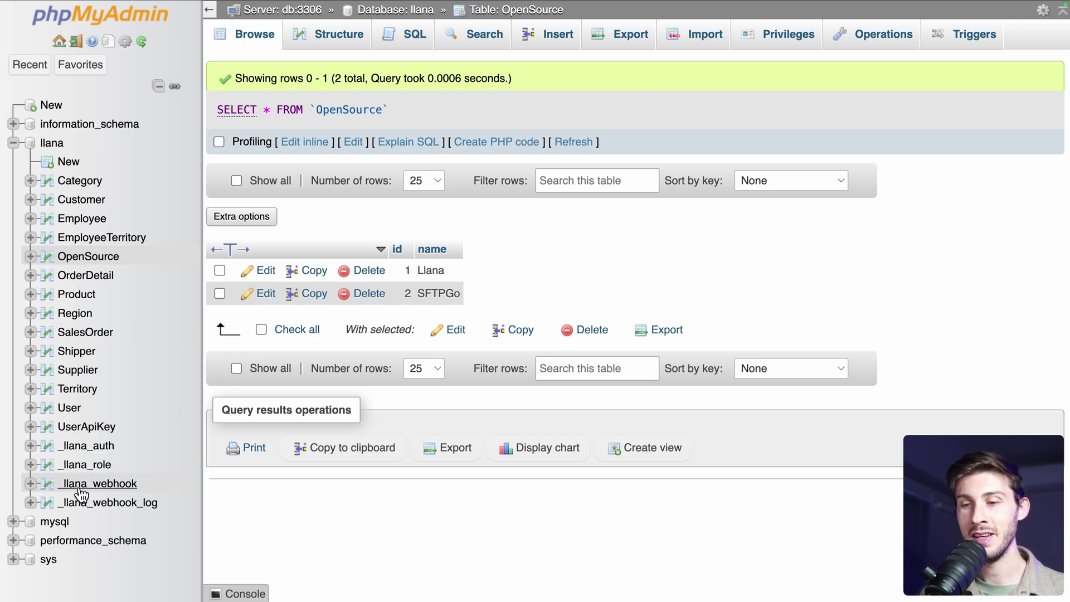
Open a new-row insert form for _llana_webhook and set its type to POST
{"action": "left_click", "coordinate": [108, 485]}
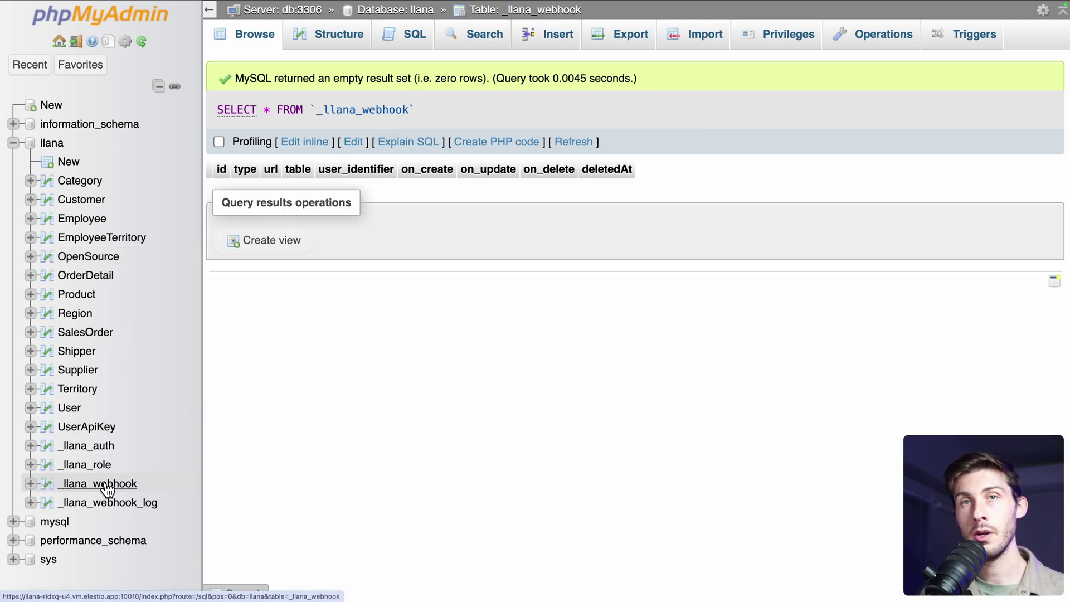
{"action": "left_click", "coordinate": [540, 45]}
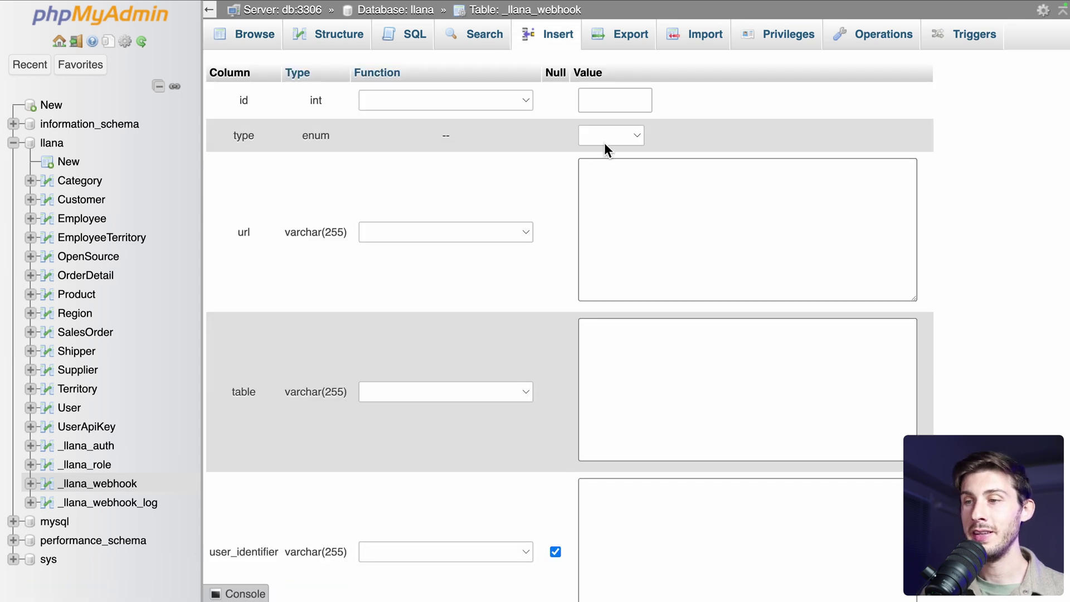
{"action": "left_click", "coordinate": [613, 137]}
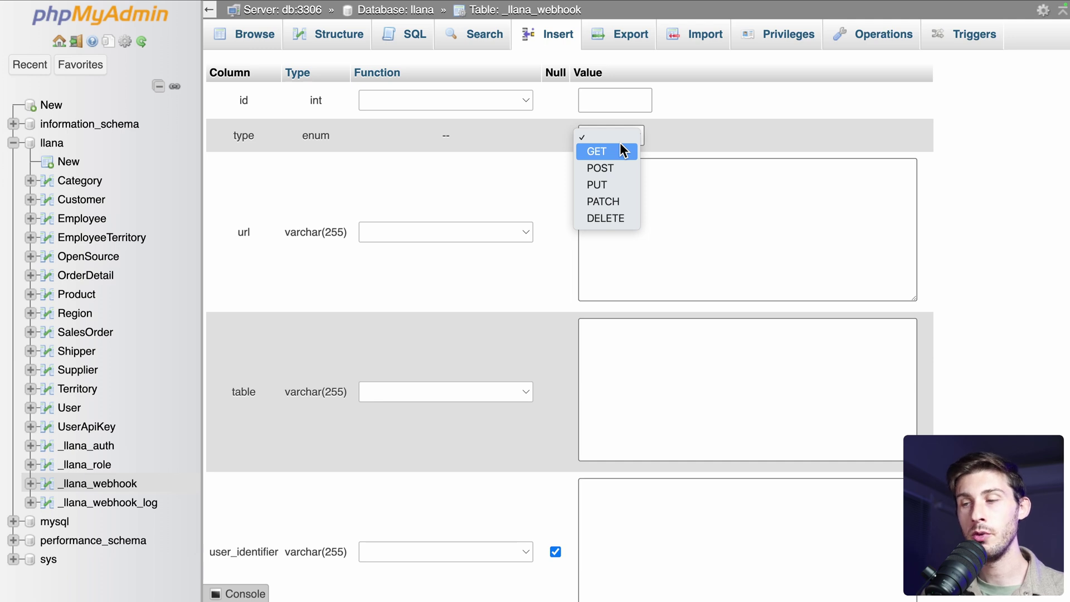
{"action": "left_click", "coordinate": [608, 169]}
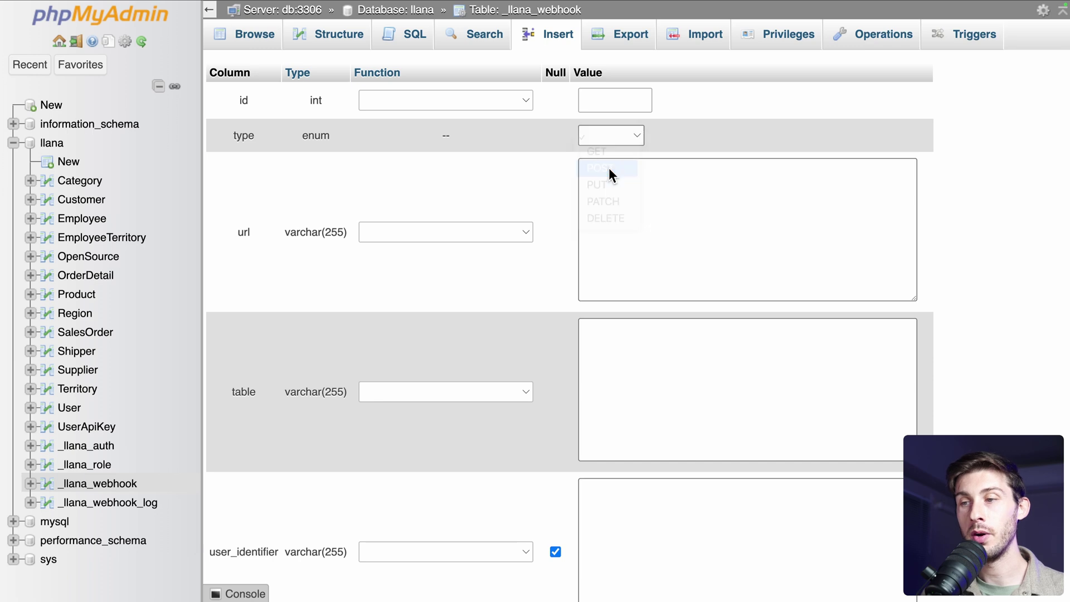
Paste the Webhook.site URL into url and enter OpenSource as the table
{"action": "left_click", "coordinate": [608, 169]}
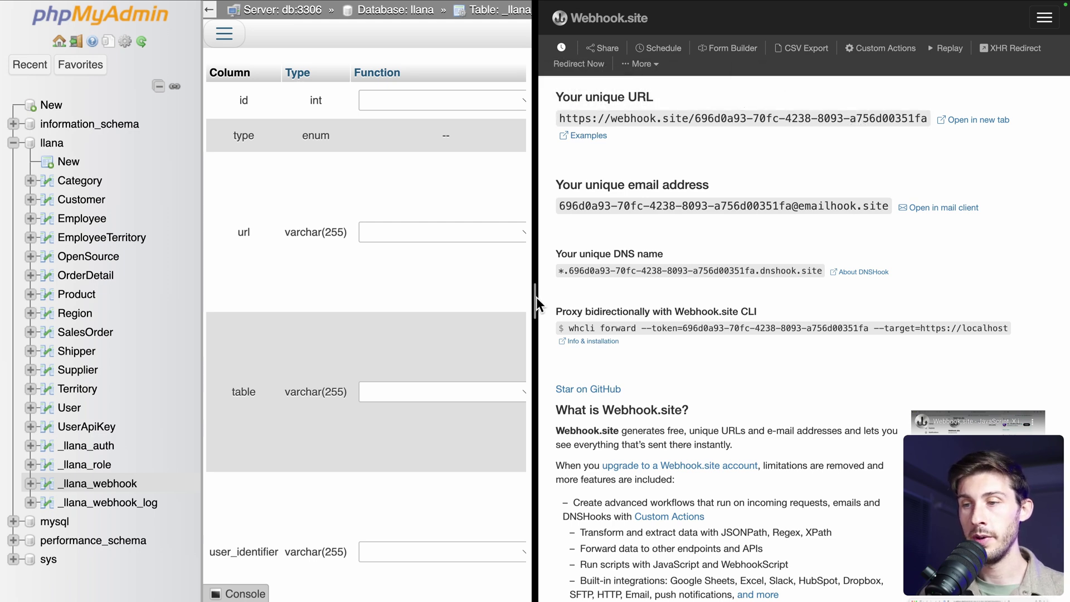
{"action": "left_click_drag", "start_coordinate": [537, 297], "coordinate": [725, 301]}
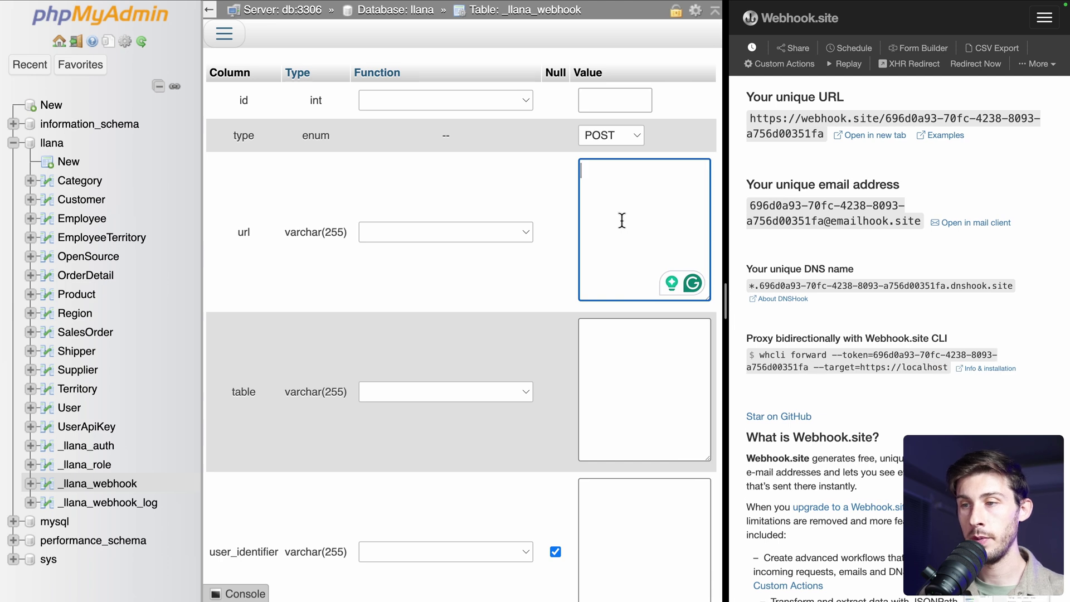
{"action": "key", "text": "super+v"}
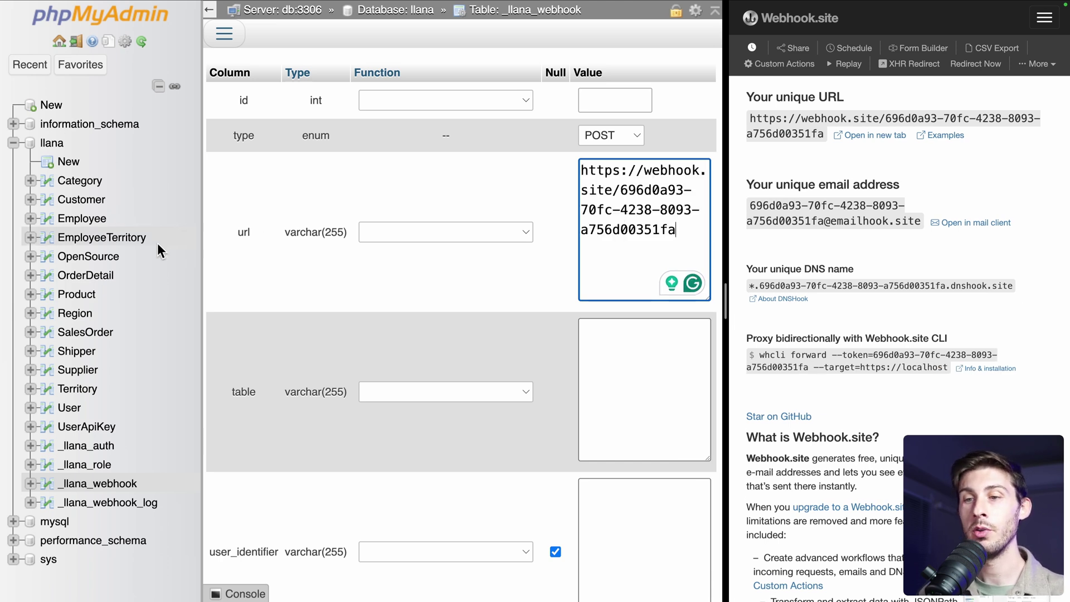
{"action": "left_click", "coordinate": [606, 344]}
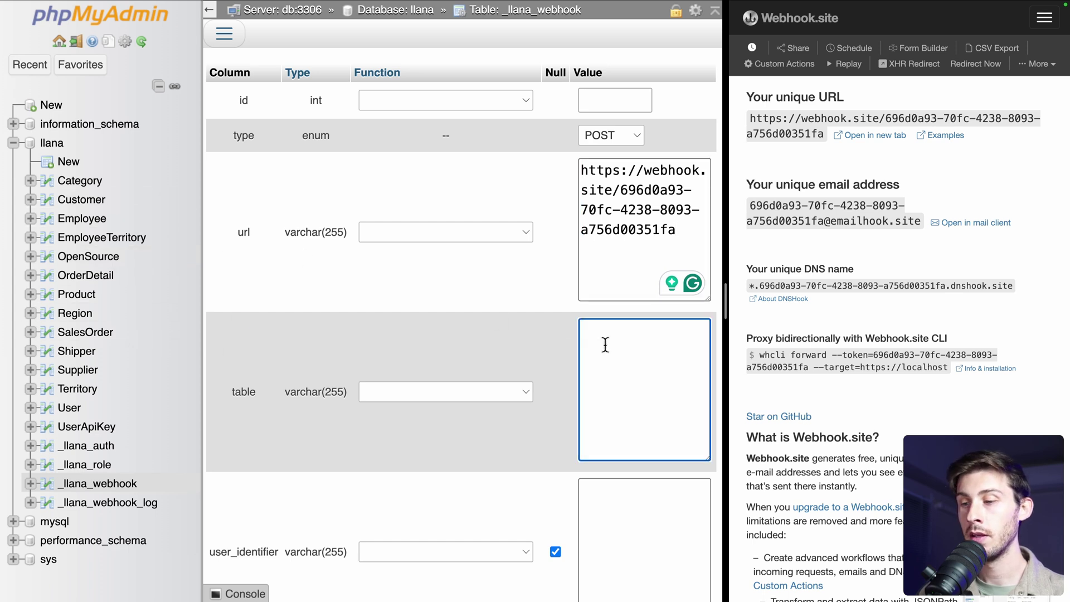
{"action": "type", "text": "OpenSource"}
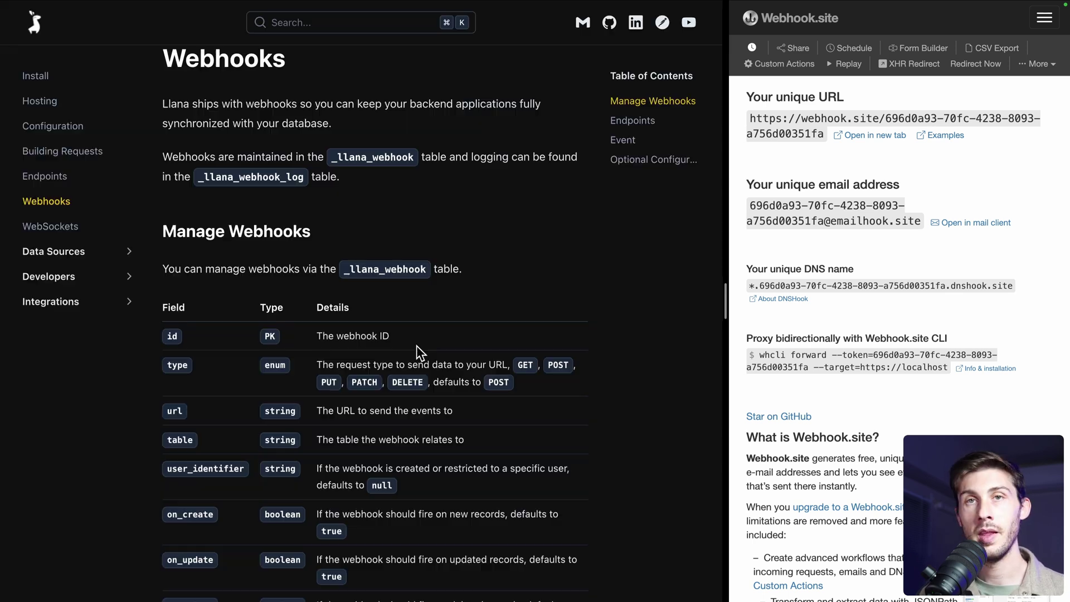
Scroll down the insert form, leaving user_identifier null and on_create, on_update, on_delete at 1
{"action": "scroll", "coordinate": [417, 347], "scroll_direction": "down", "scroll_amount": 3}
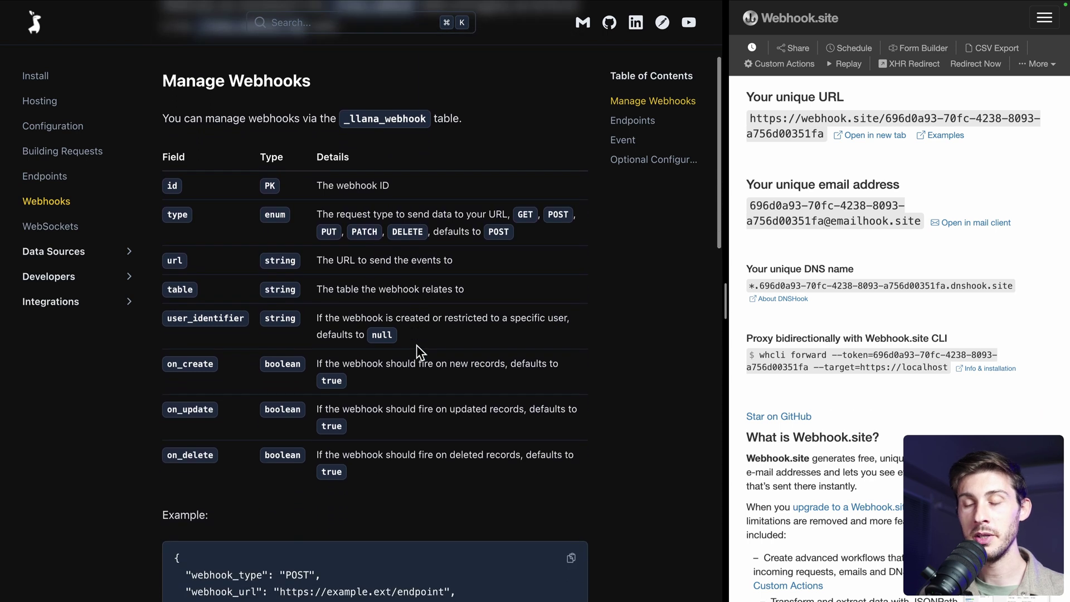
{"action": "scroll", "coordinate": [417, 345], "scroll_direction": "down", "scroll_amount": 2}
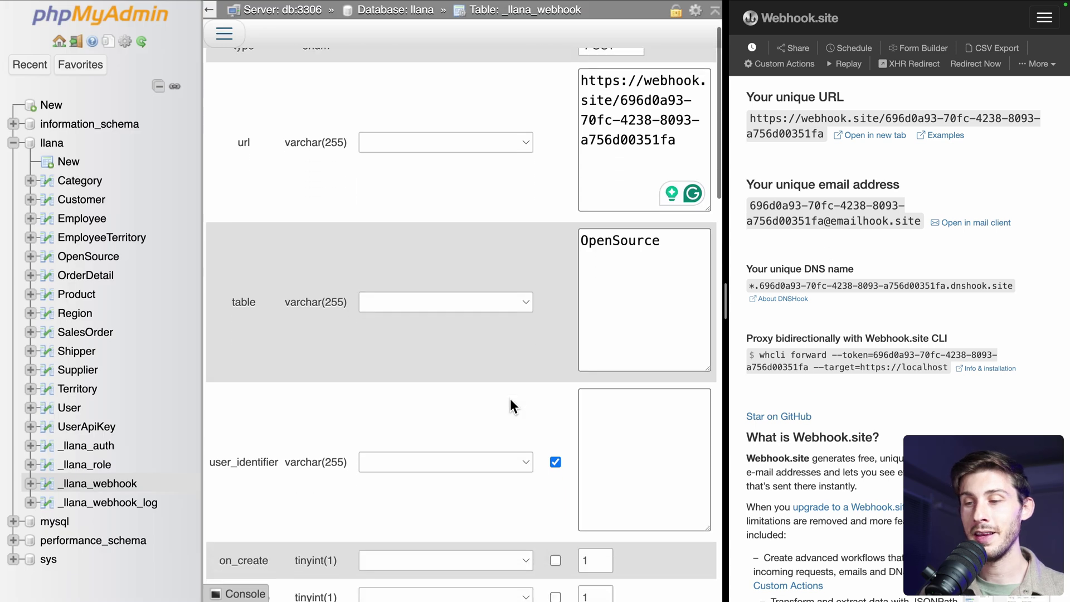
{"action": "scroll", "coordinate": [510, 399], "scroll_direction": "down", "scroll_amount": 5}
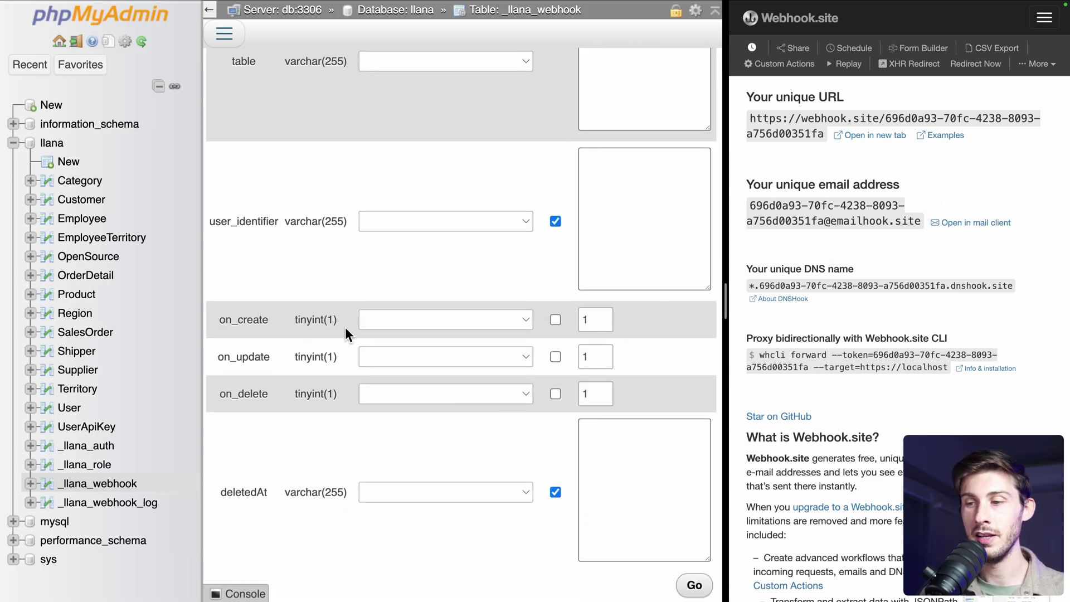
{"action": "scroll", "coordinate": [616, 355], "scroll_direction": "down", "scroll_amount": 3}
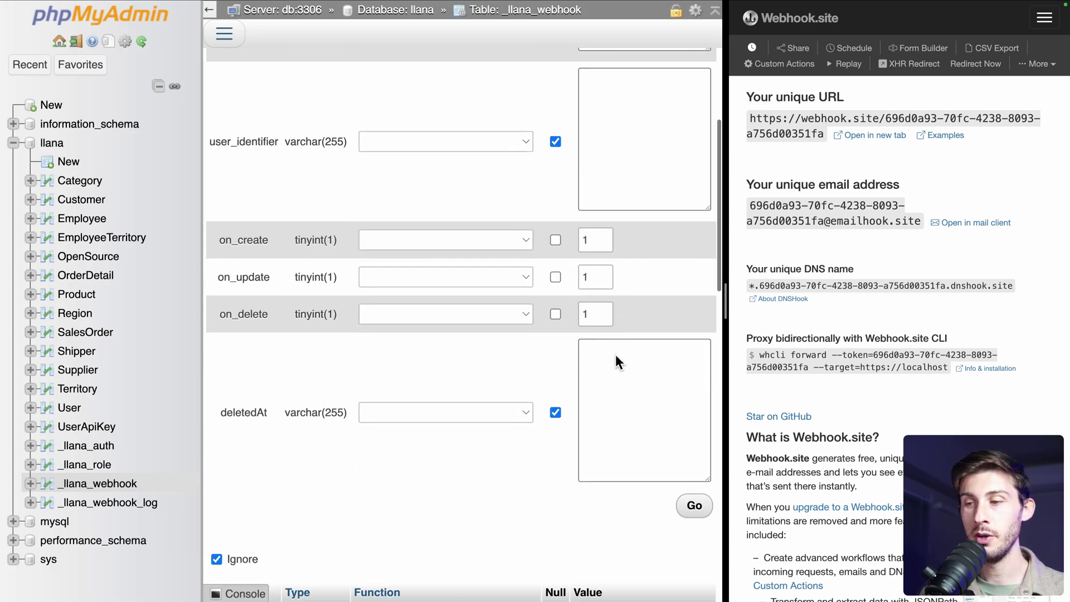
Save the new webhook row, then confirm restarting the Llana app stack in Elestio
{"action": "left_click", "coordinate": [694, 463]}
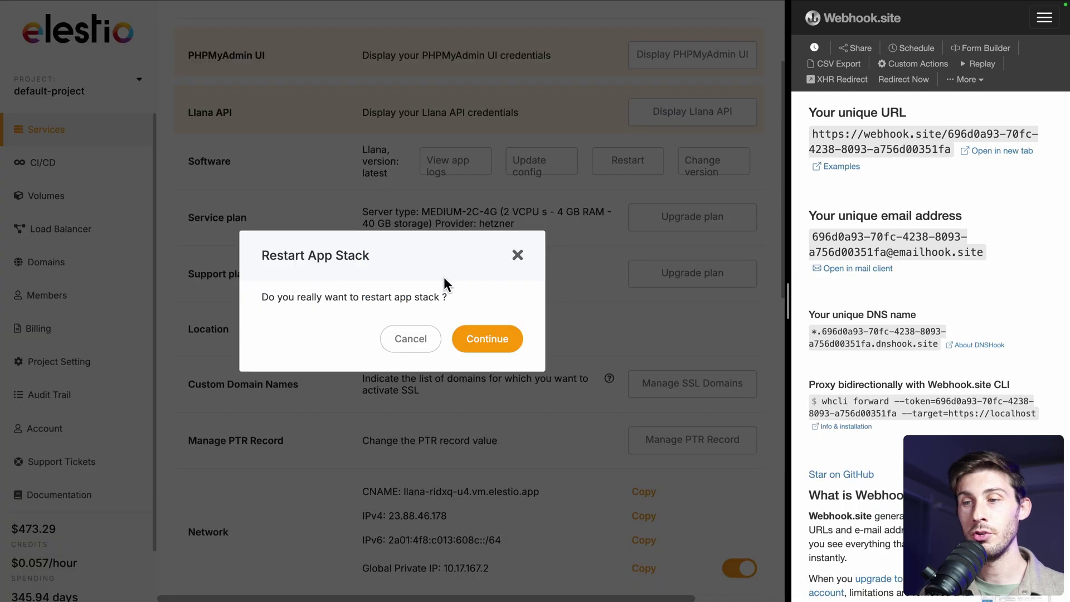
{"action": "left_click", "coordinate": [494, 350]}
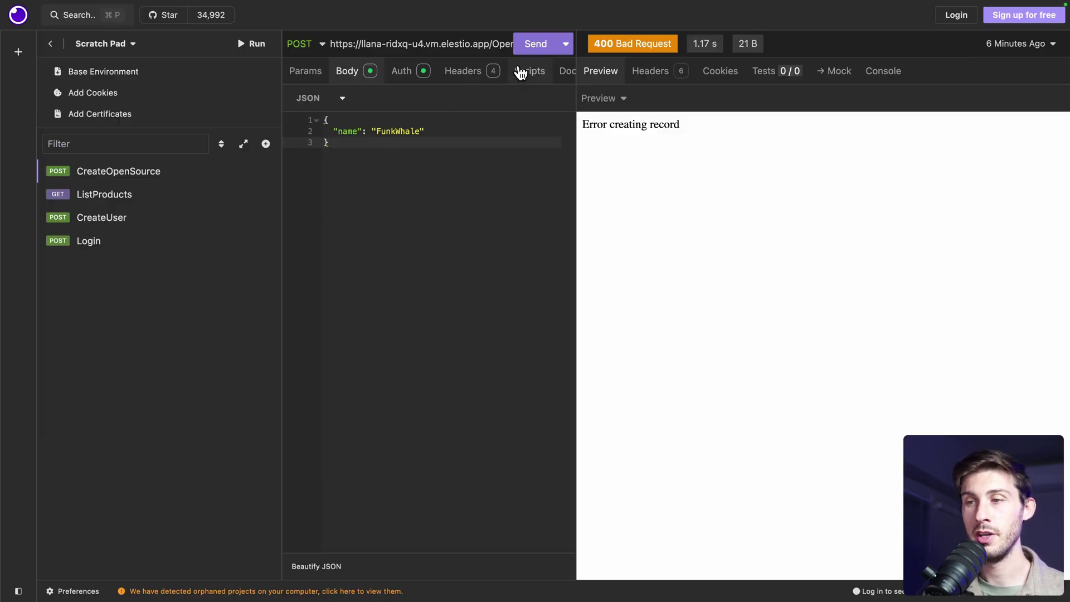
Resend CreateOpenSource with name FunkWhale, getting 201 Created with id 3
{"action": "left_click", "coordinate": [535, 44]}
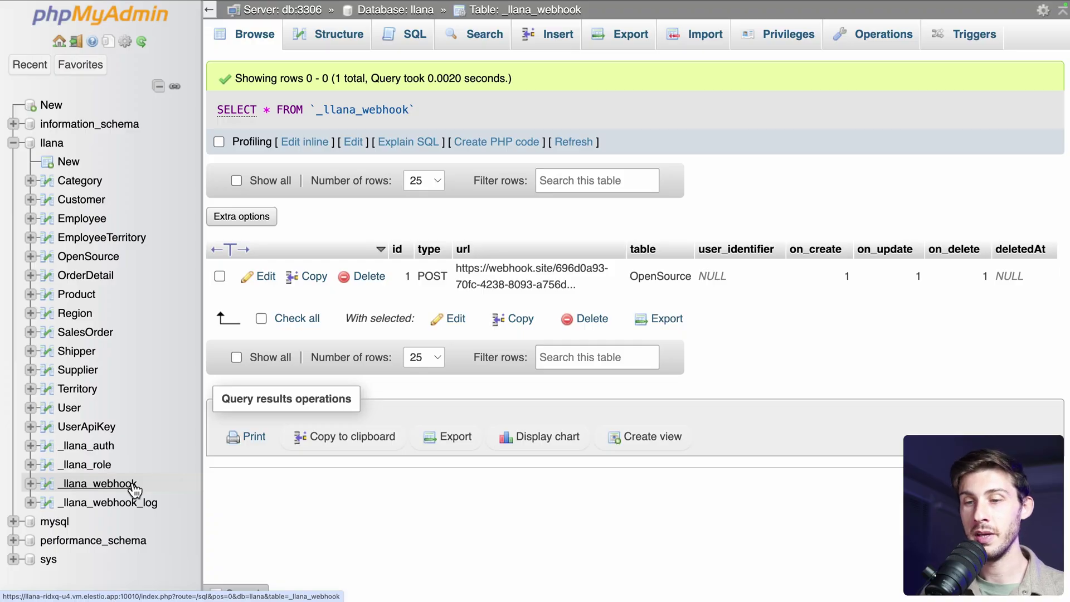
Open _llana_webhook_log and scroll right to read webhook 1's failed 405 delivery attempt
{"action": "left_click", "coordinate": [90, 505]}
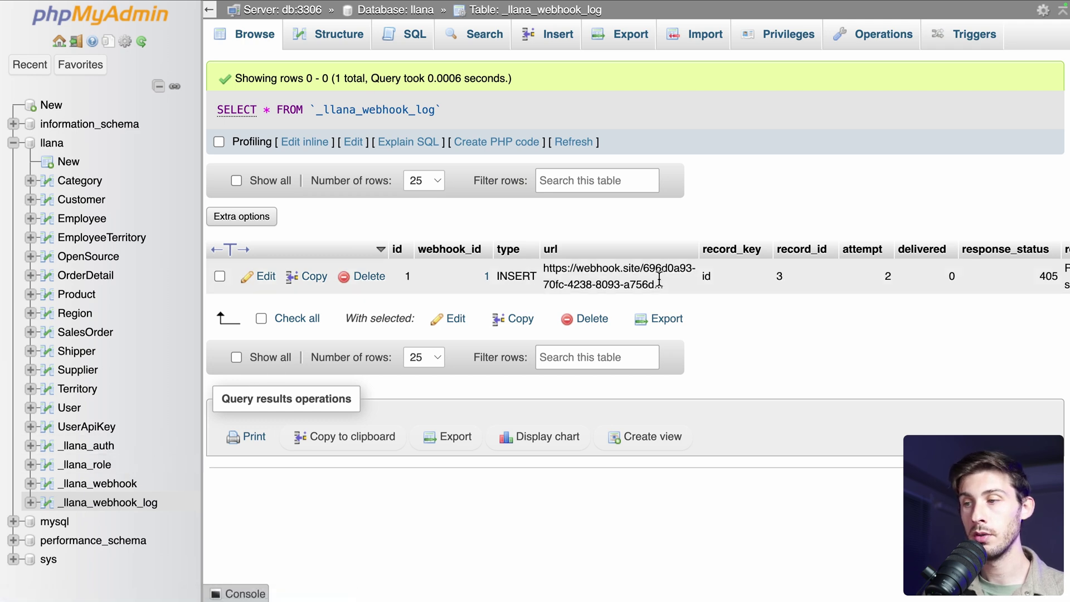
{"action": "scroll", "coordinate": [613, 274], "scroll_direction": "right", "scroll_amount": 10}
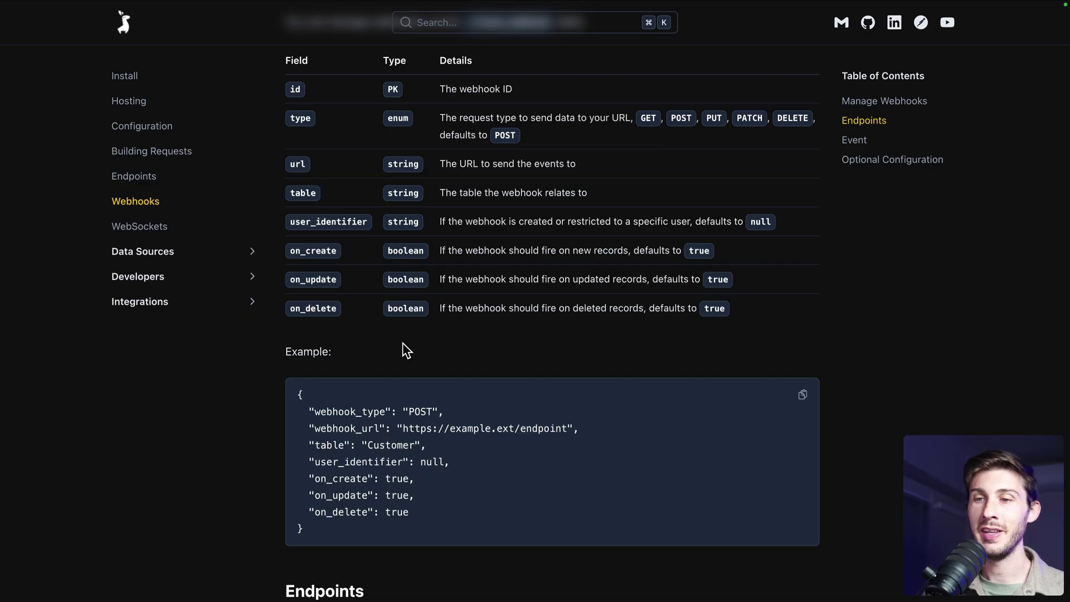
Open the WebSockets docs page and scroll to the Subscribing section's Pinia store example
{"action": "left_click", "coordinate": [118, 227]}
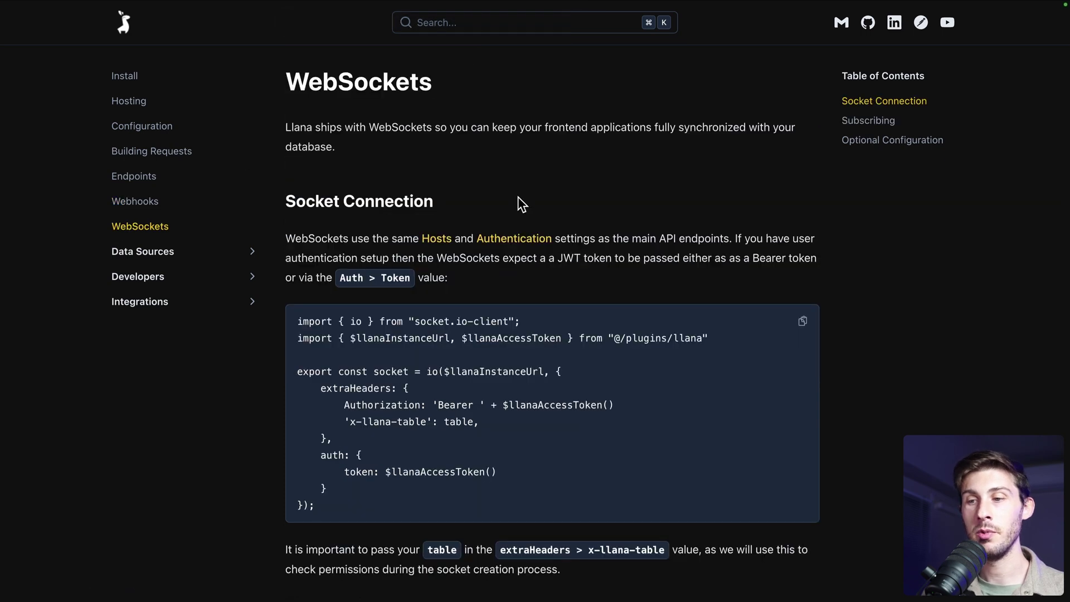
{"action": "scroll", "coordinate": [517, 196], "scroll_direction": "down", "scroll_amount": 3}
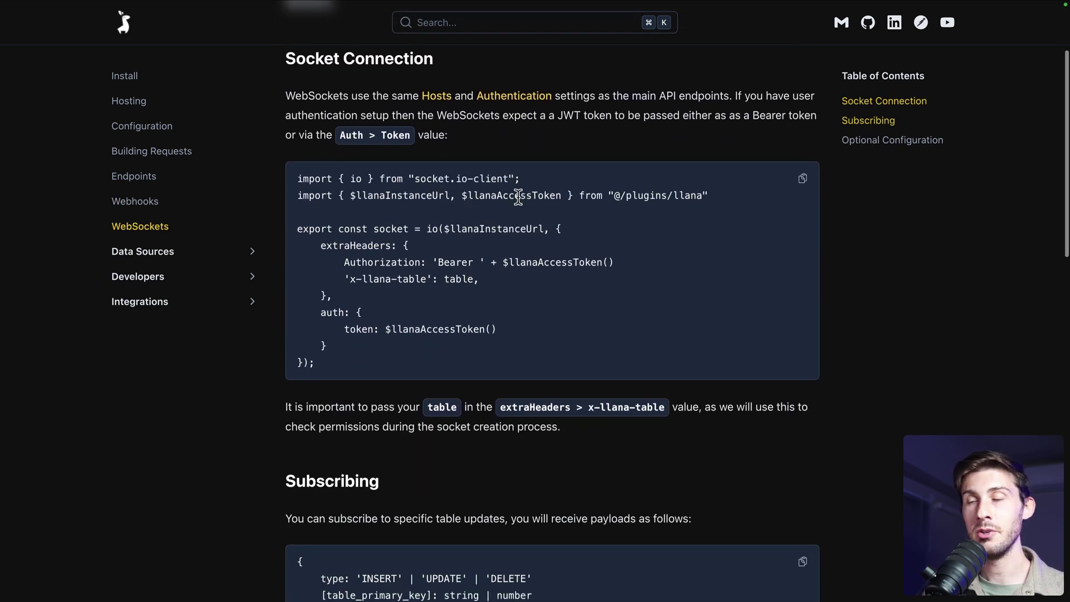
{"action": "scroll", "coordinate": [518, 196], "scroll_direction": "down", "scroll_amount": 6}
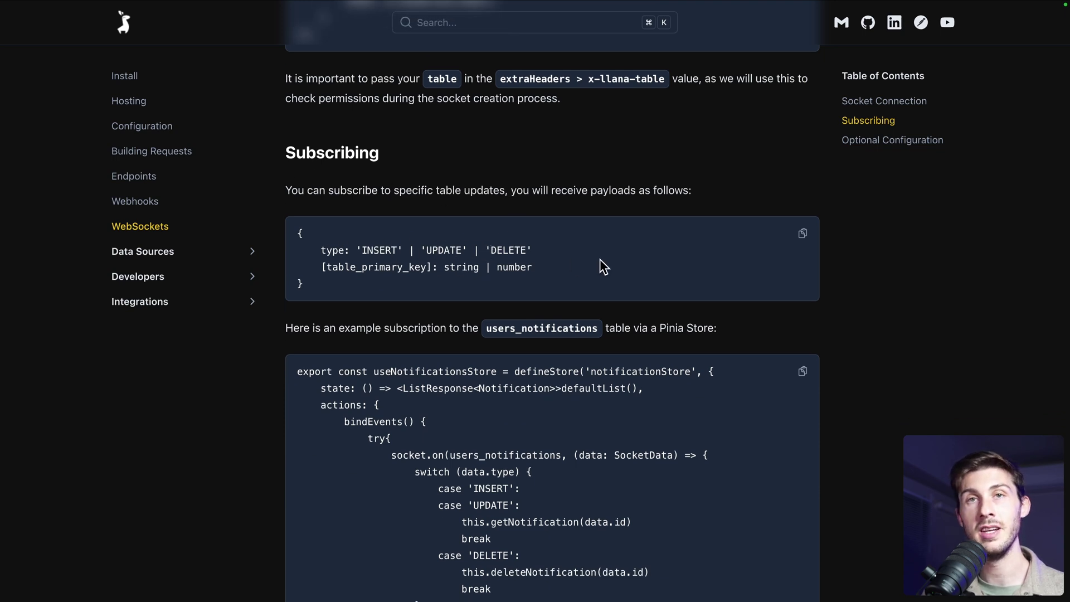
{"action": "scroll", "coordinate": [599, 259], "scroll_direction": "down", "scroll_amount": 3}
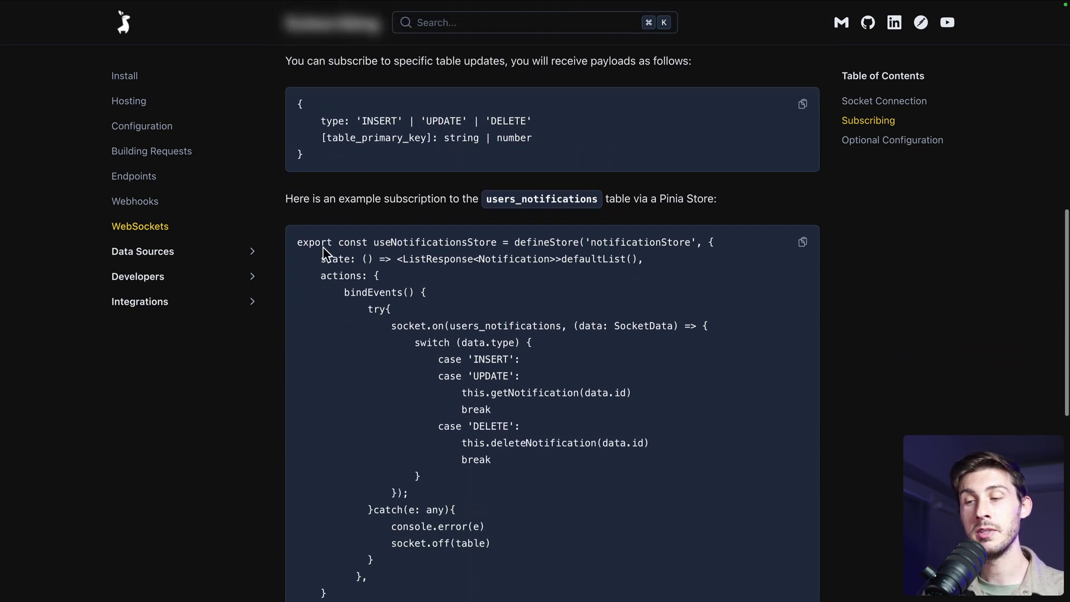